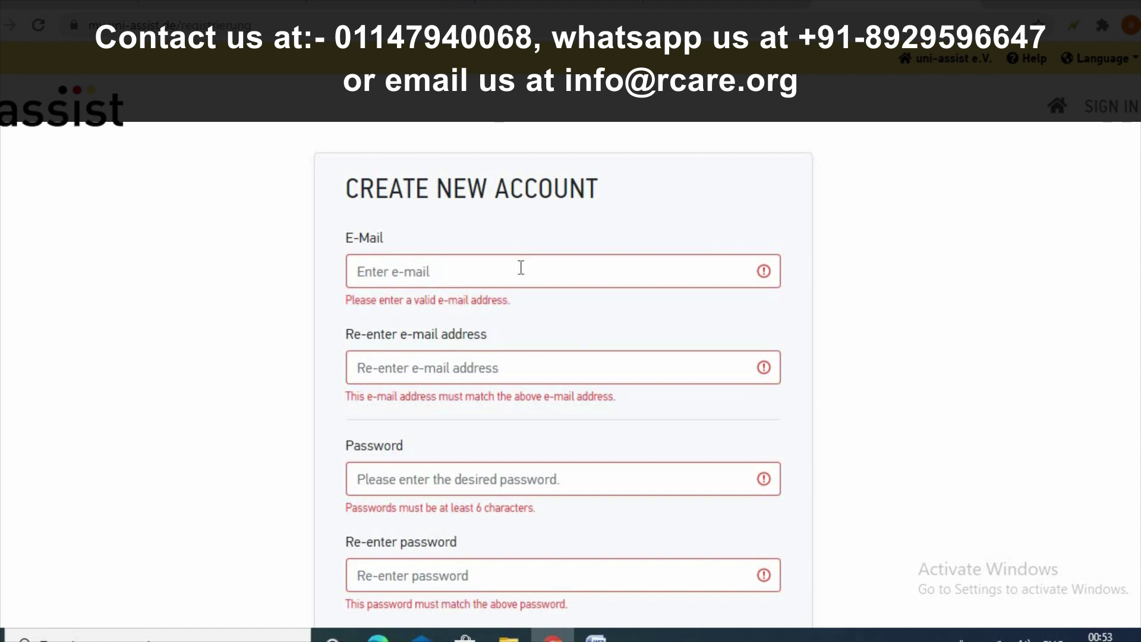
# - Enter the account e-mail address in both the E-Mail and Re-enter e-mail fields
pyautogui.click(521, 268)
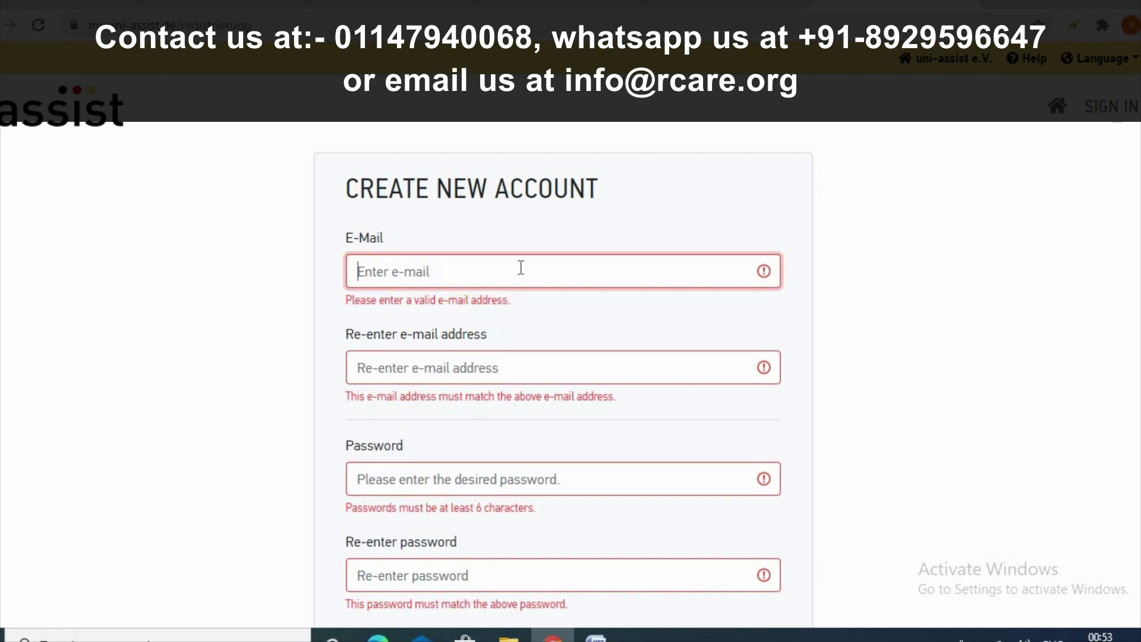
pyautogui.write('anshul.is')
pyautogui.press('BackSpace')
pyautogui.press('BackSpace')
pyautogui.press('BackSpace')
pyautogui.press('BackSpace')
pyautogui.press('BackSpace')
pyautogui.press('BackSpace')
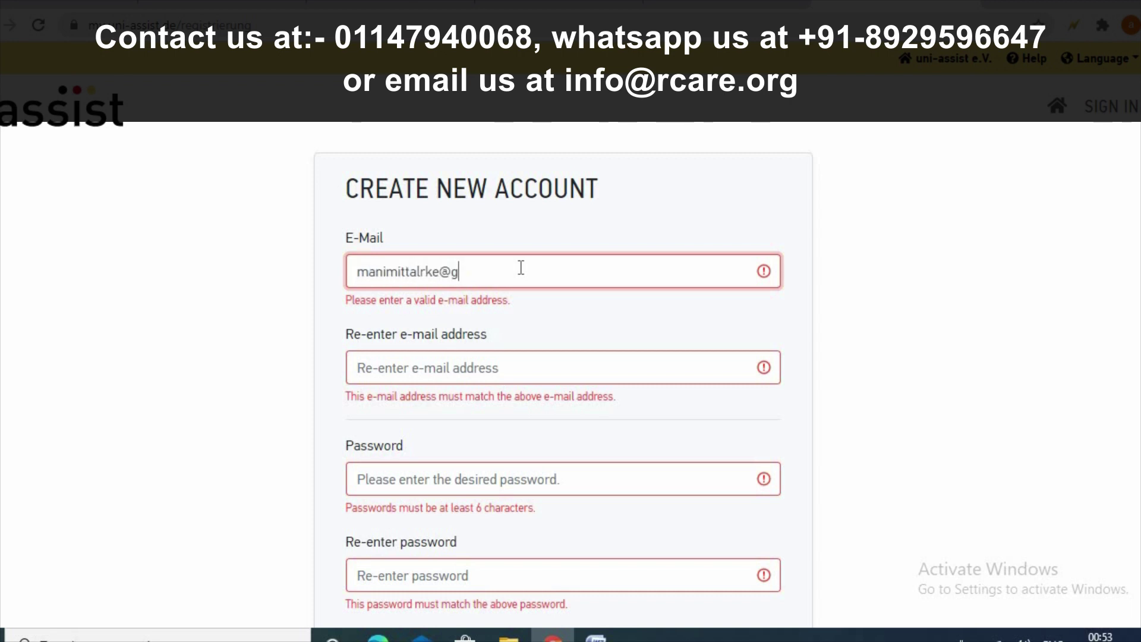
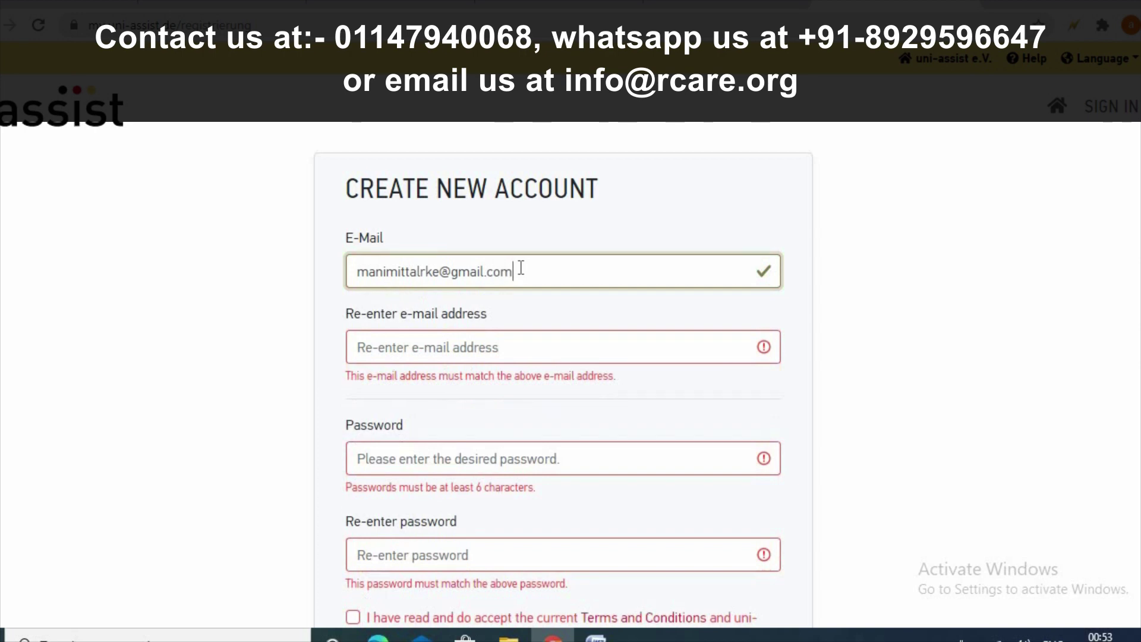
pyautogui.click(531, 347)
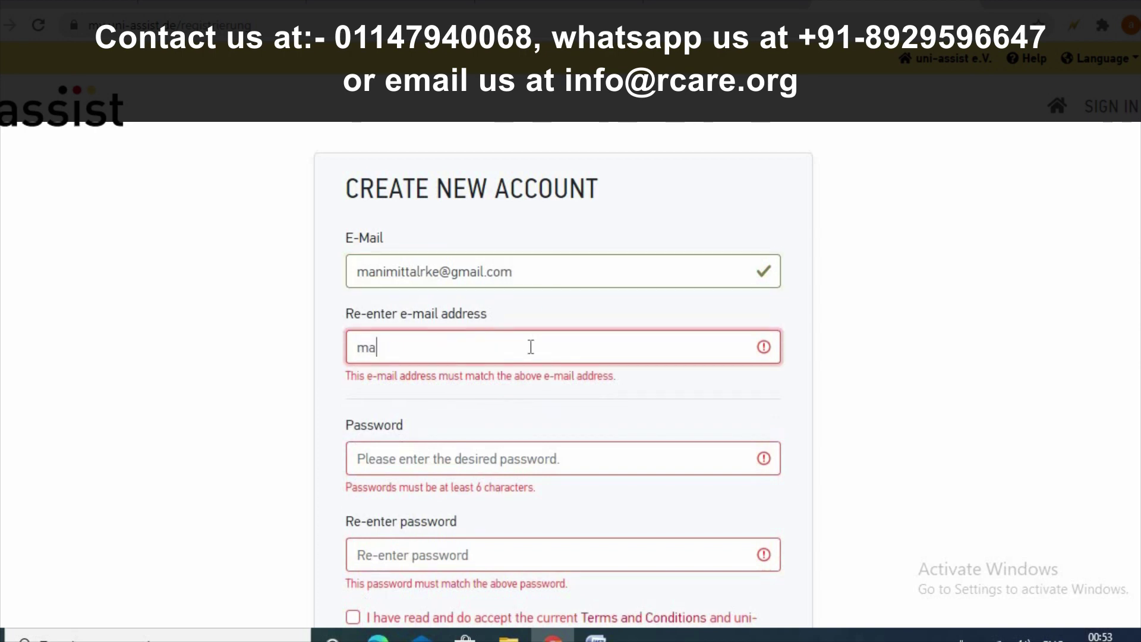
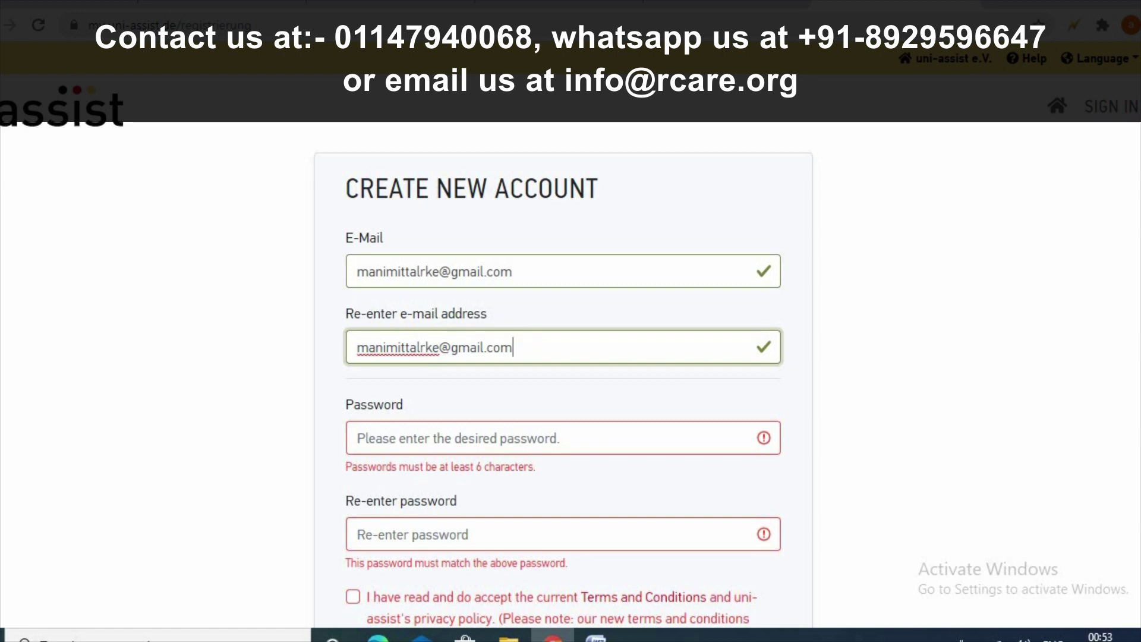
# - Set and confirm the password, accept the terms, create the account and save the login in Chrome
pyautogui.scroll(-1, 511, 389)
pyautogui.click(516, 392)
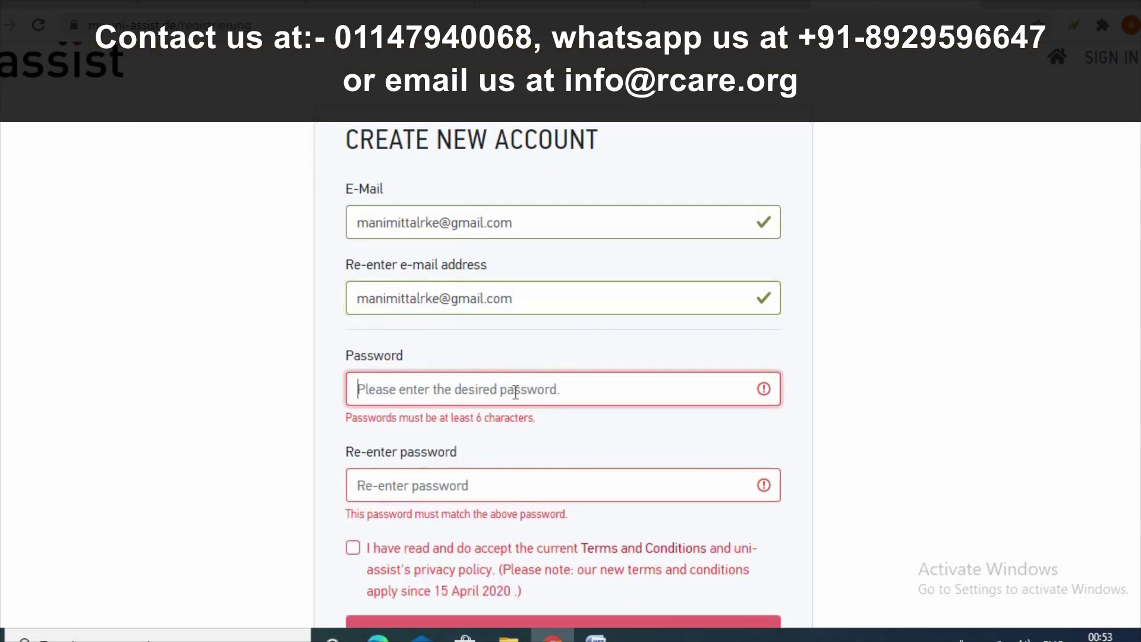
pyautogui.write('a*******')
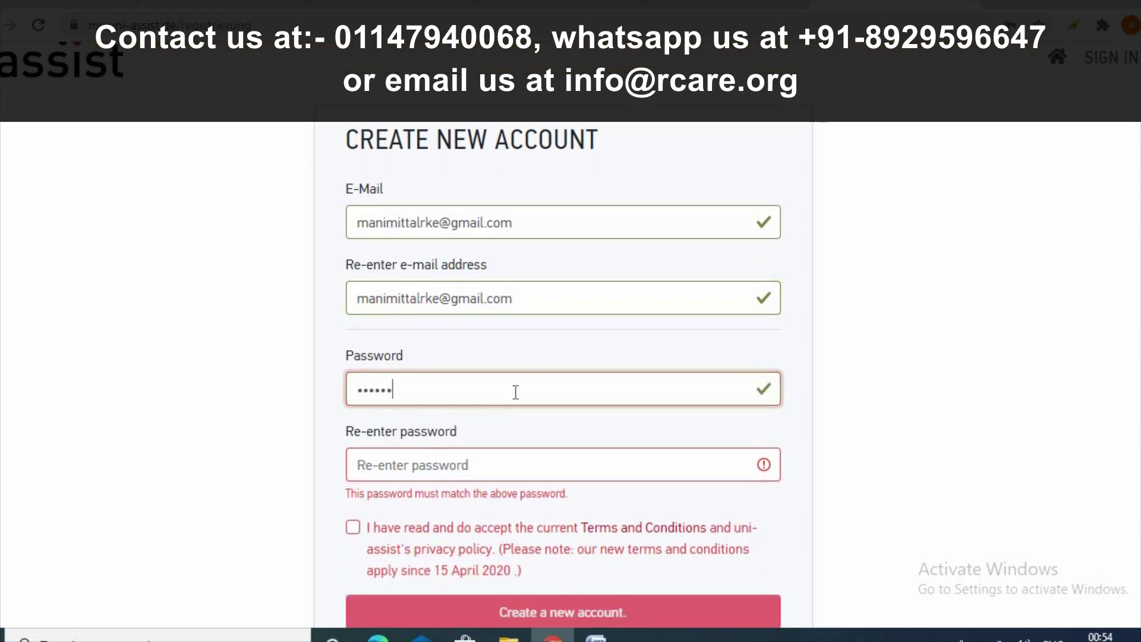
pyautogui.write('****')
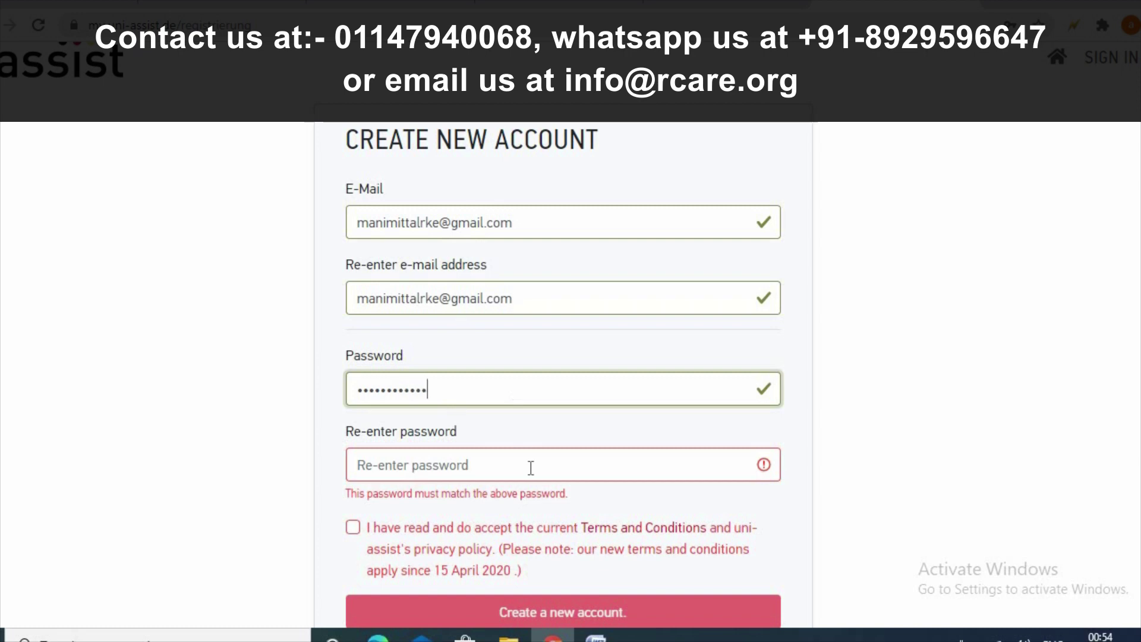
pyautogui.click(531, 469)
pyautogui.write('*****')
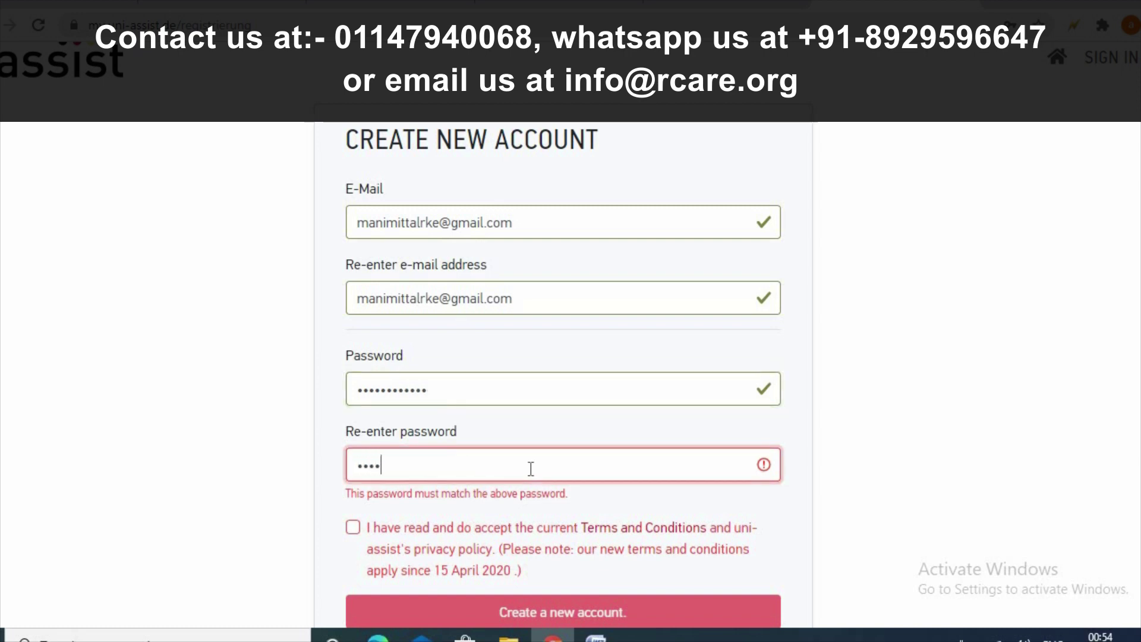
pyautogui.write('*******')
pyautogui.click(471, 506)
pyautogui.scroll(-3, 479, 502)
pyautogui.click(479, 420)
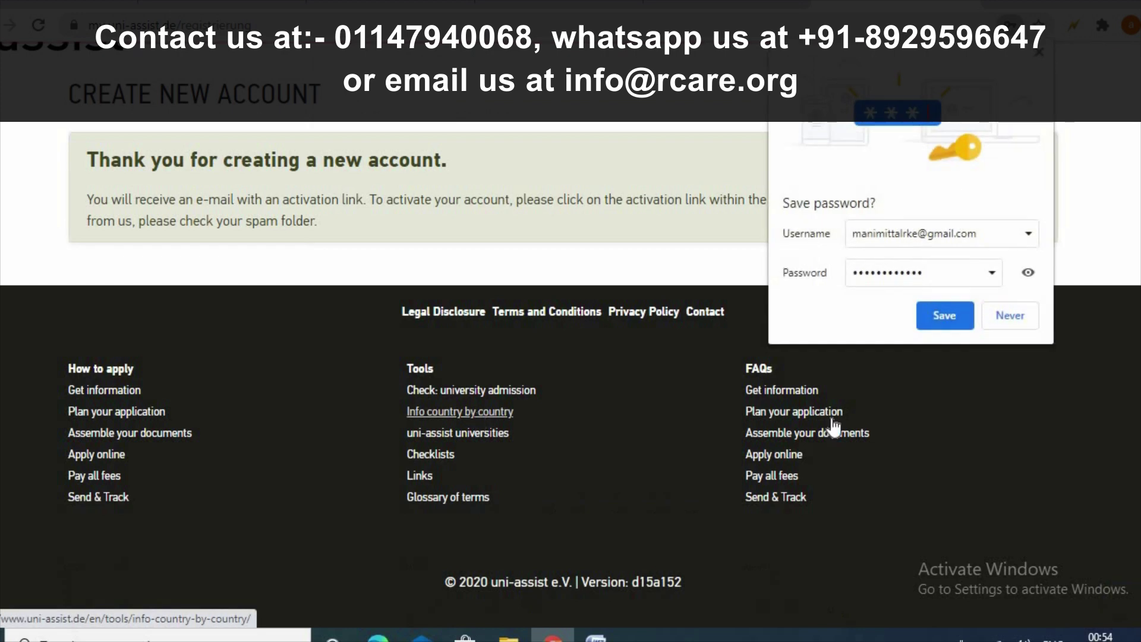
pyautogui.click(943, 321)
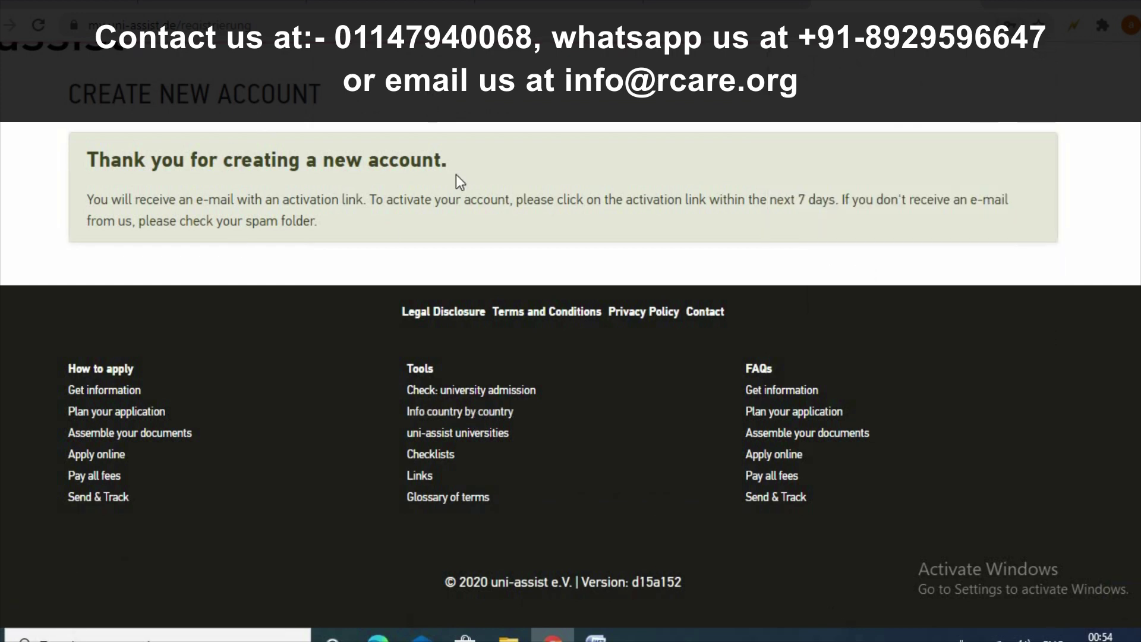
pyautogui.scroll(2, 463, 184)
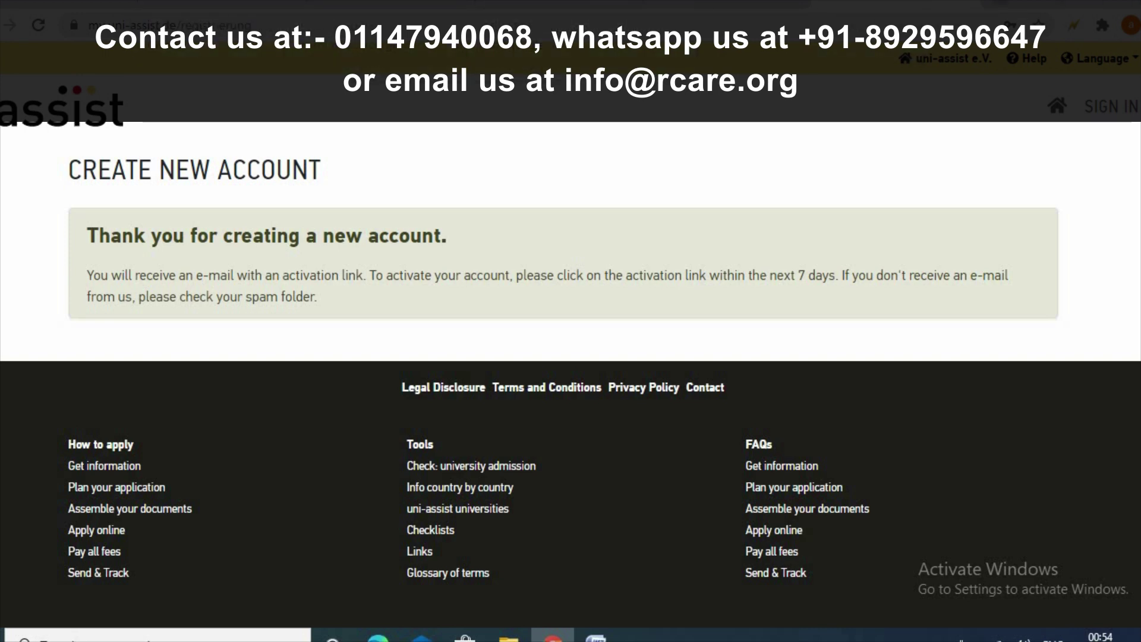
pyautogui.hotkey('ctrl', 't')
pyautogui.write('ww')
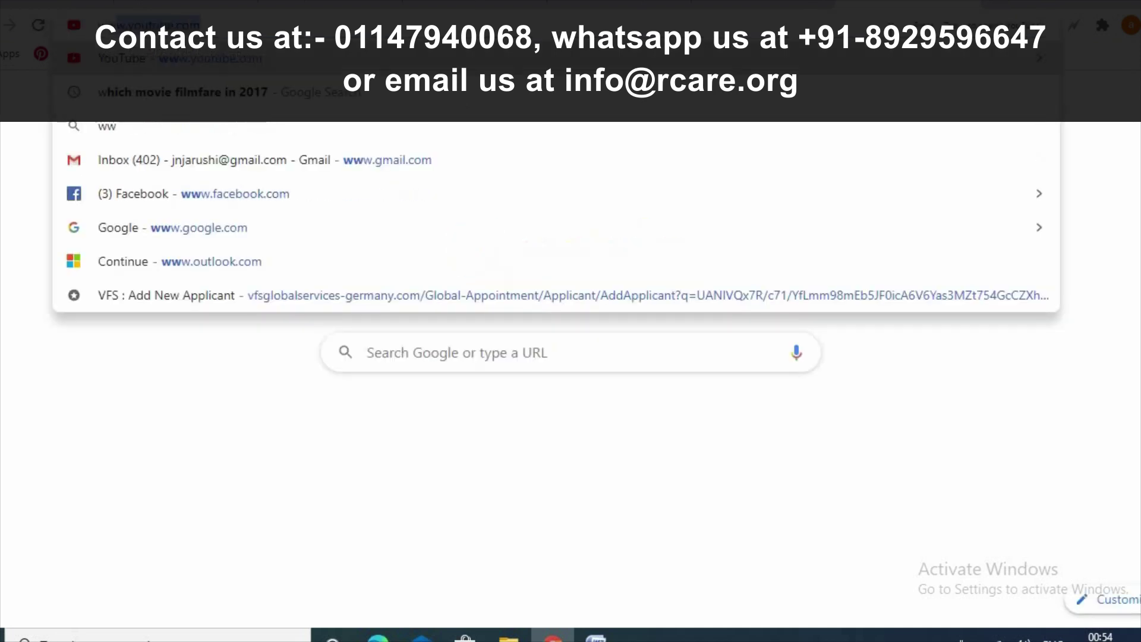
pyautogui.write('w.out')
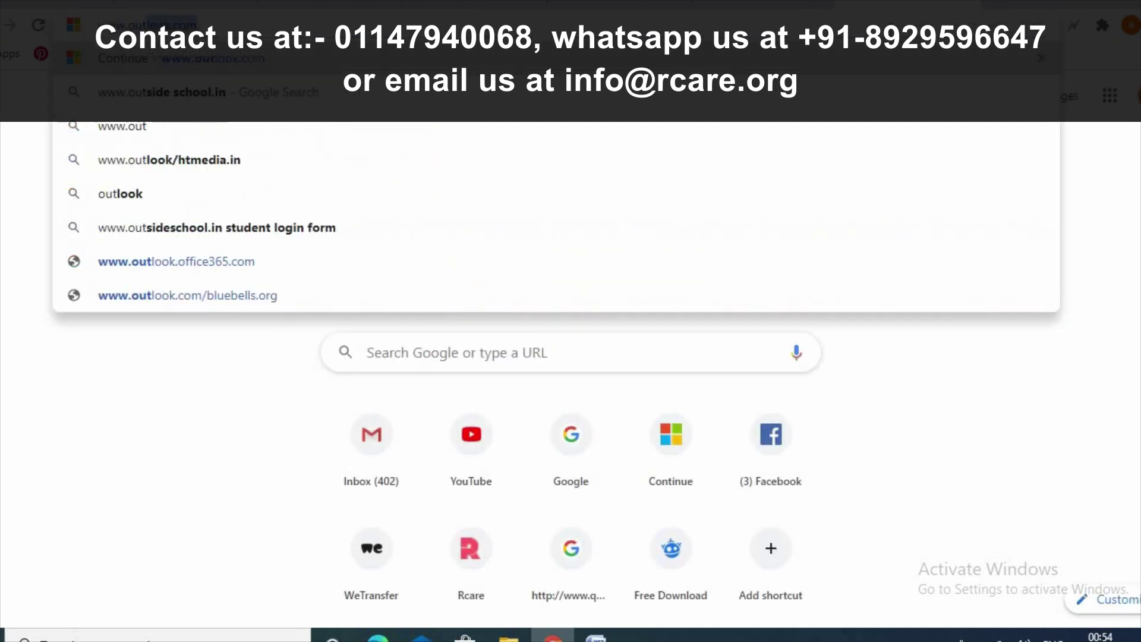
pyautogui.press('Return')
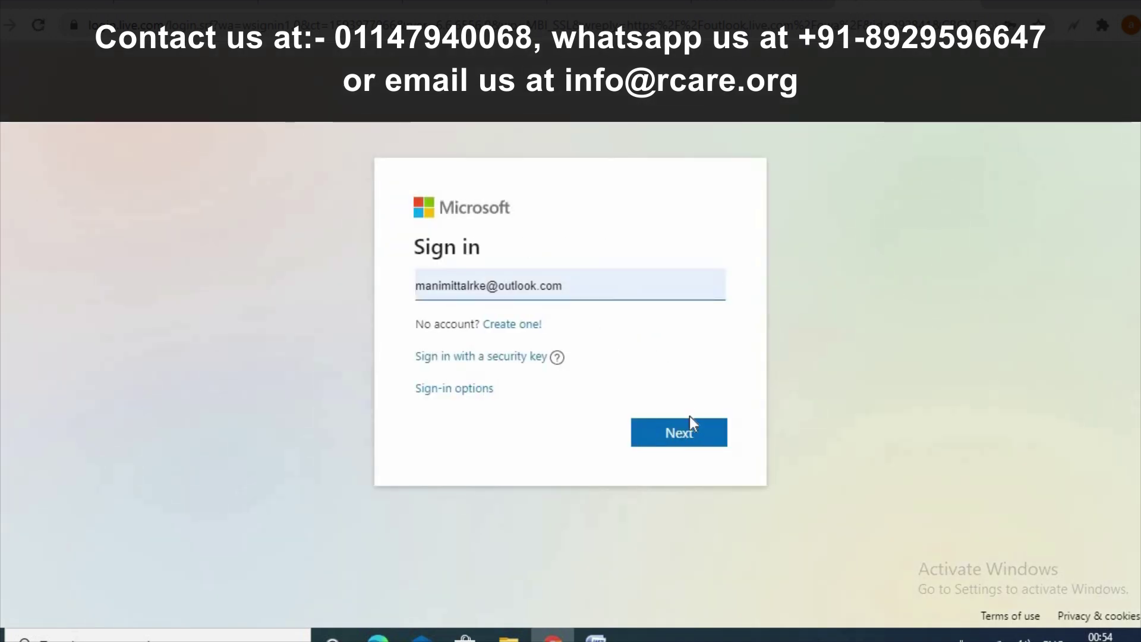
pyautogui.click(690, 426)
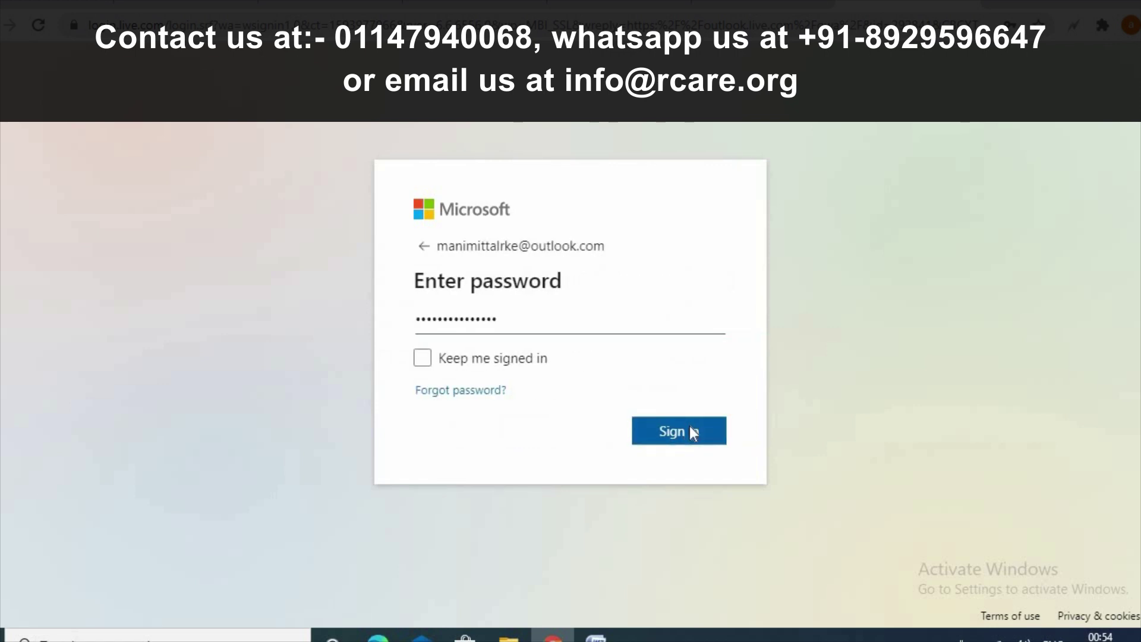
pyautogui.click(690, 427)
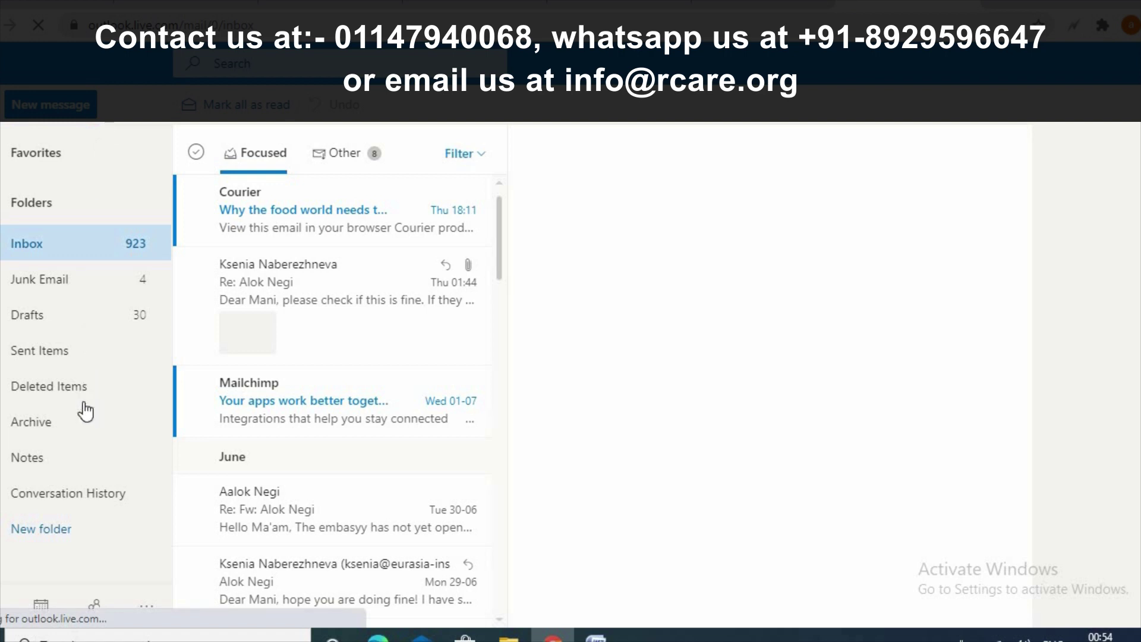
pyautogui.click(42, 369)
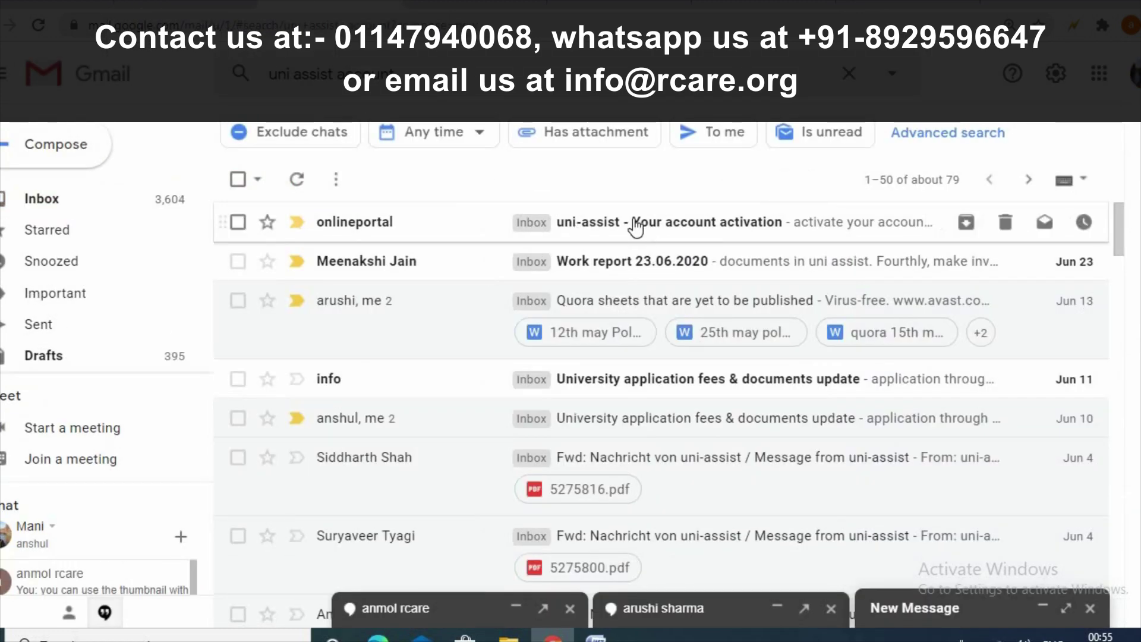
# - Open the 'uni-assist - Your account activation' e-mail and follow its activation link
pyautogui.click(636, 228)
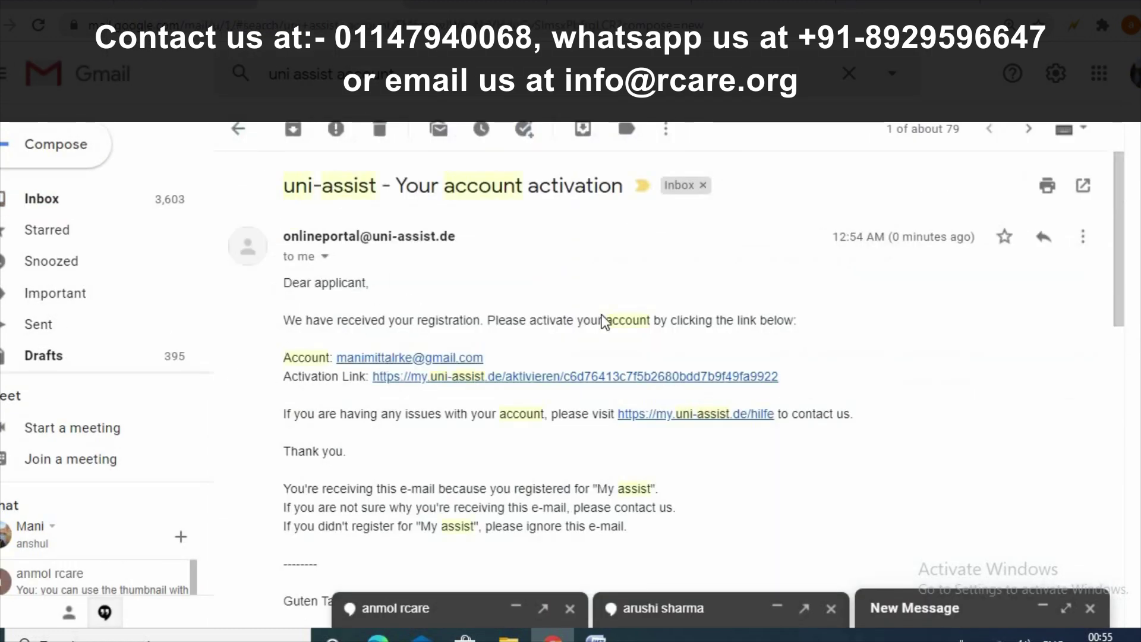
pyautogui.click(575, 377)
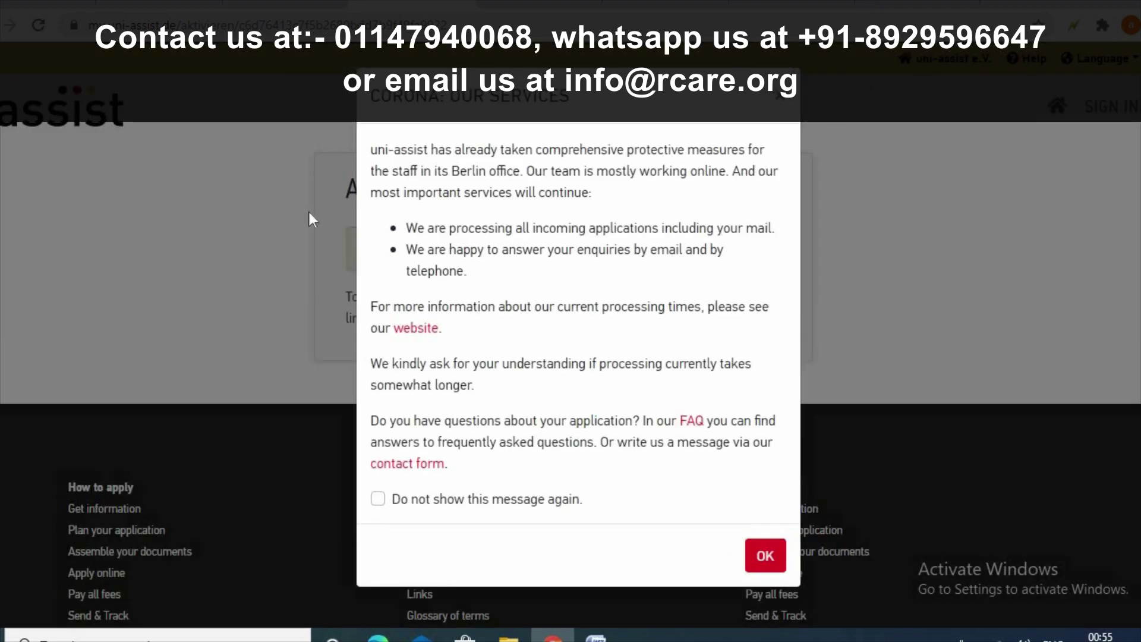
# - Dismiss the Corona notice, sign in with the saved credentials and scroll to the Applicant Information form
pyautogui.click(782, 100)
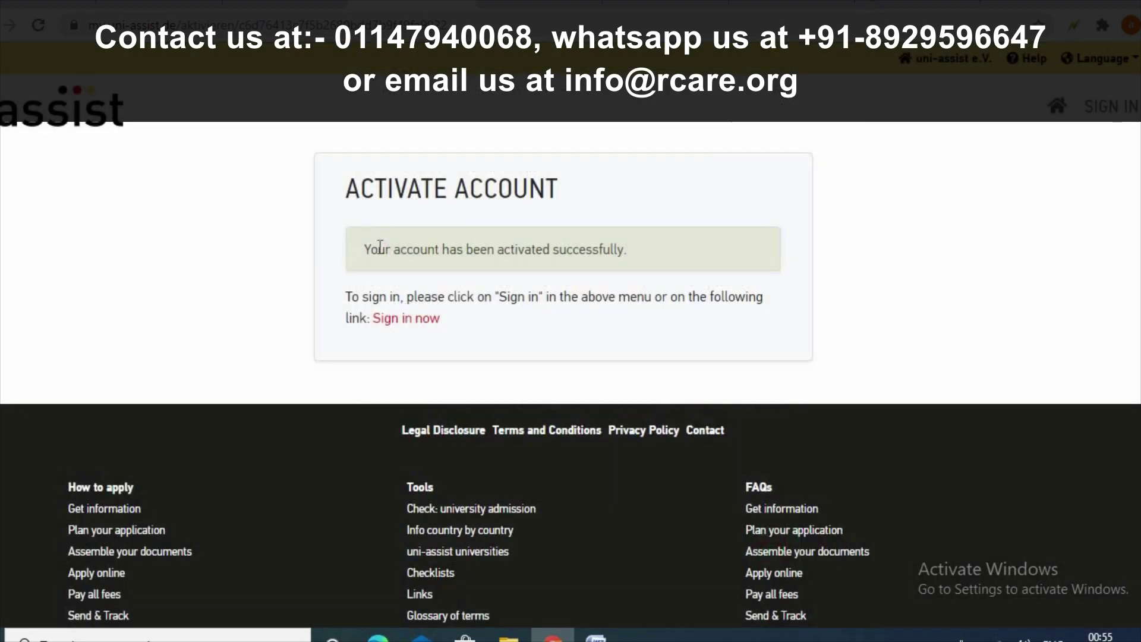
pyautogui.click(413, 320)
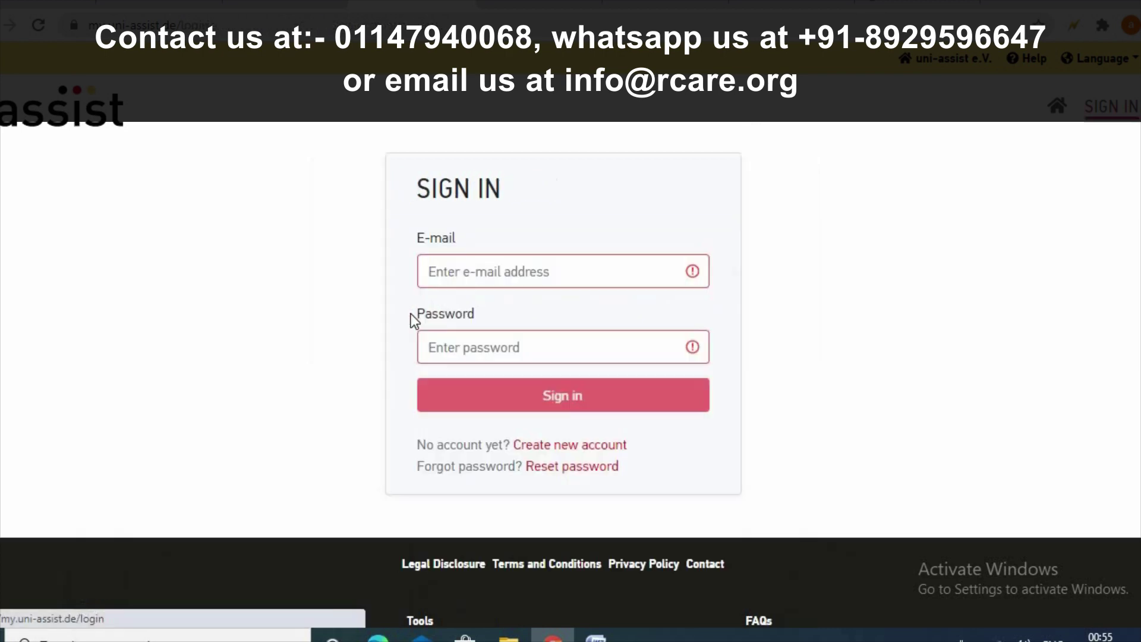
pyautogui.click(536, 408)
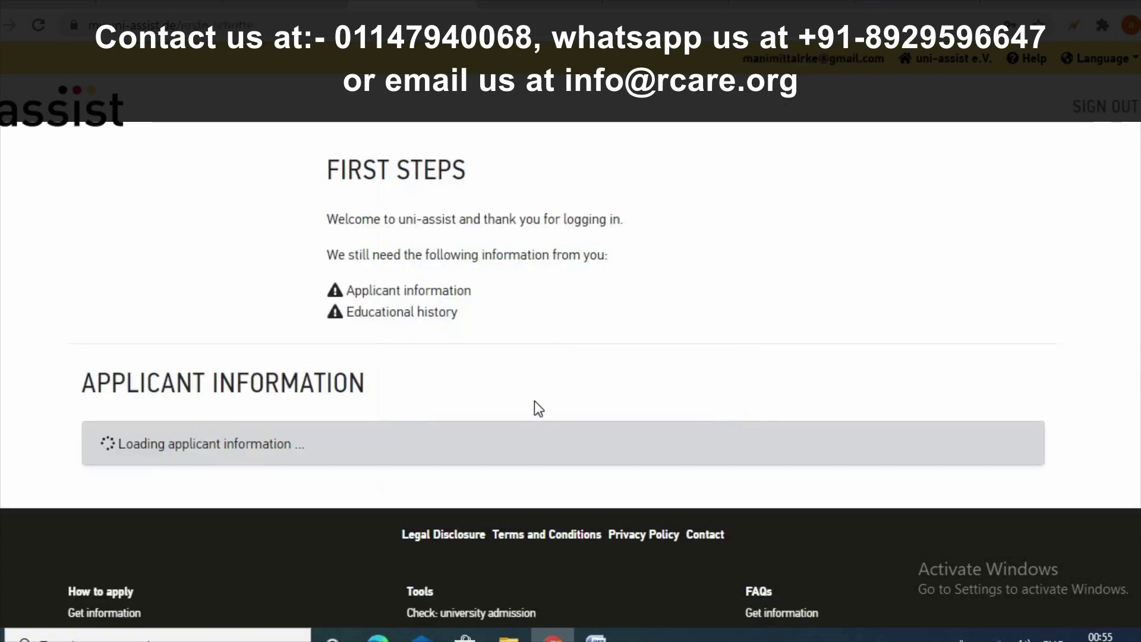
pyautogui.scroll(-3, 538, 409)
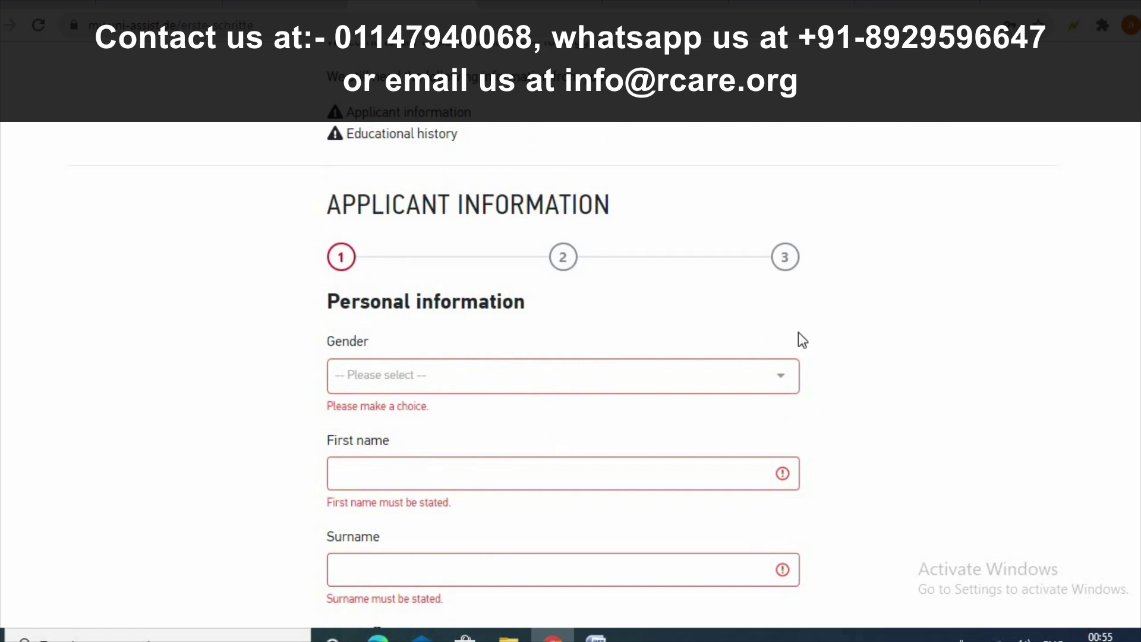
pyautogui.scroll(-3, 801, 321)
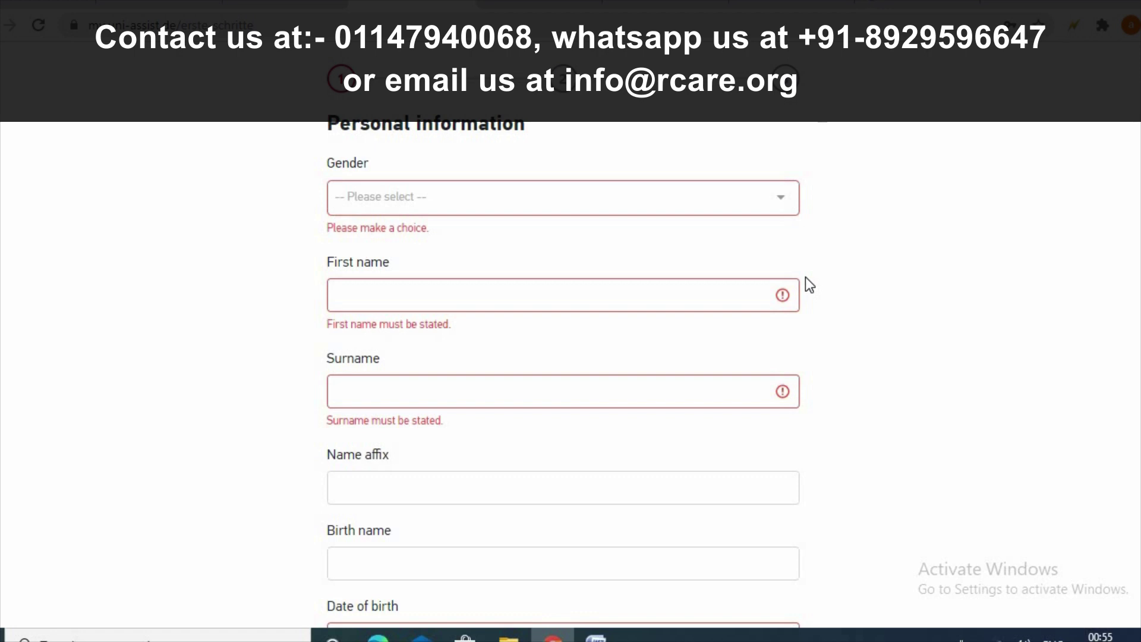
# - Set the Gender dropdown to Female
pyautogui.click(652, 209)
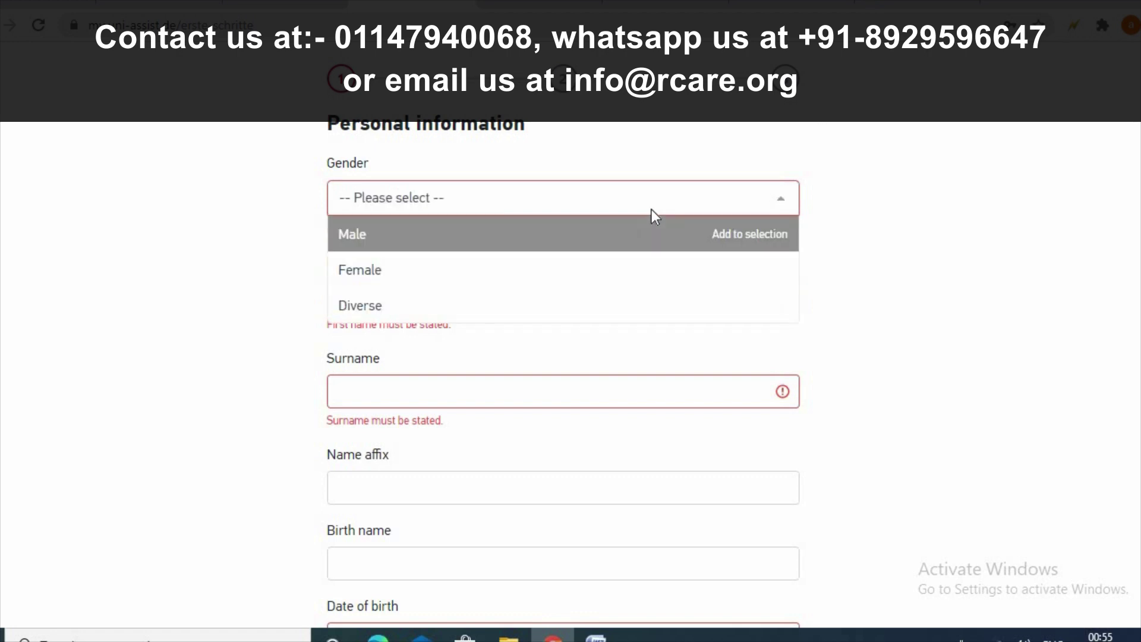
pyautogui.write('mani')
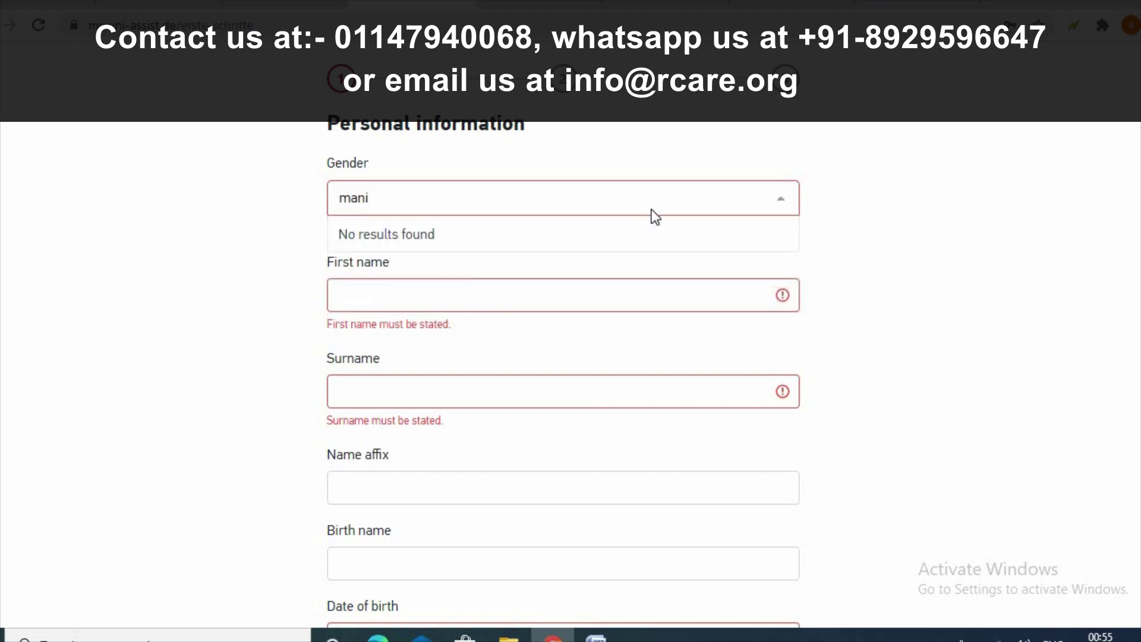
pyautogui.press('BackSpace')
pyautogui.press('BackSpace')
pyautogui.press('BackSpace')
pyautogui.press('BackSpace')
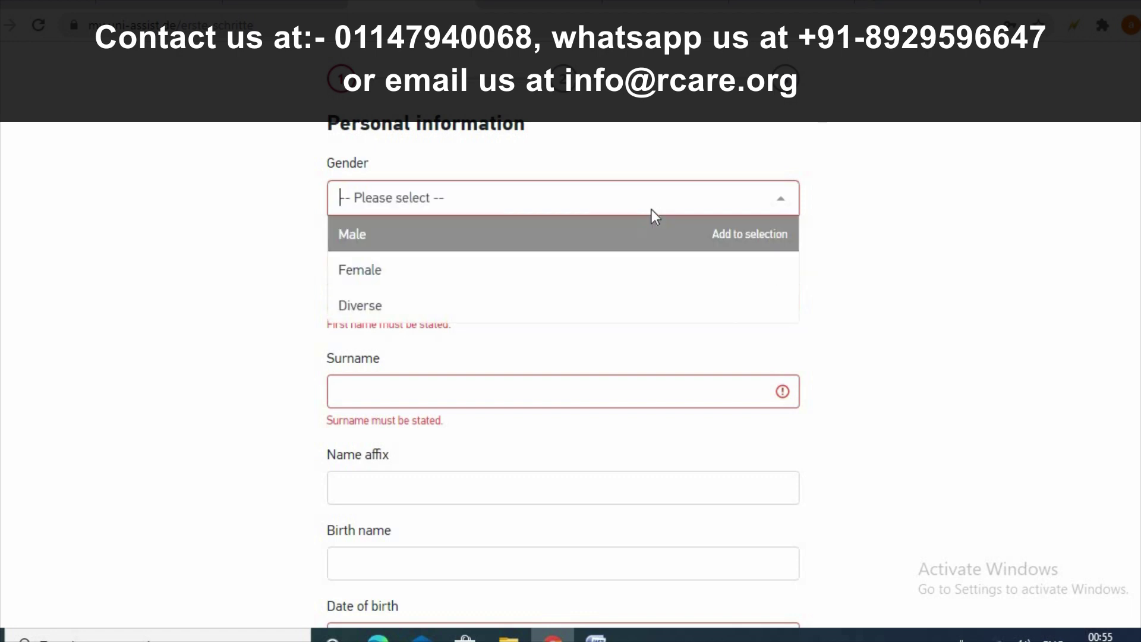
pyautogui.write('fem')
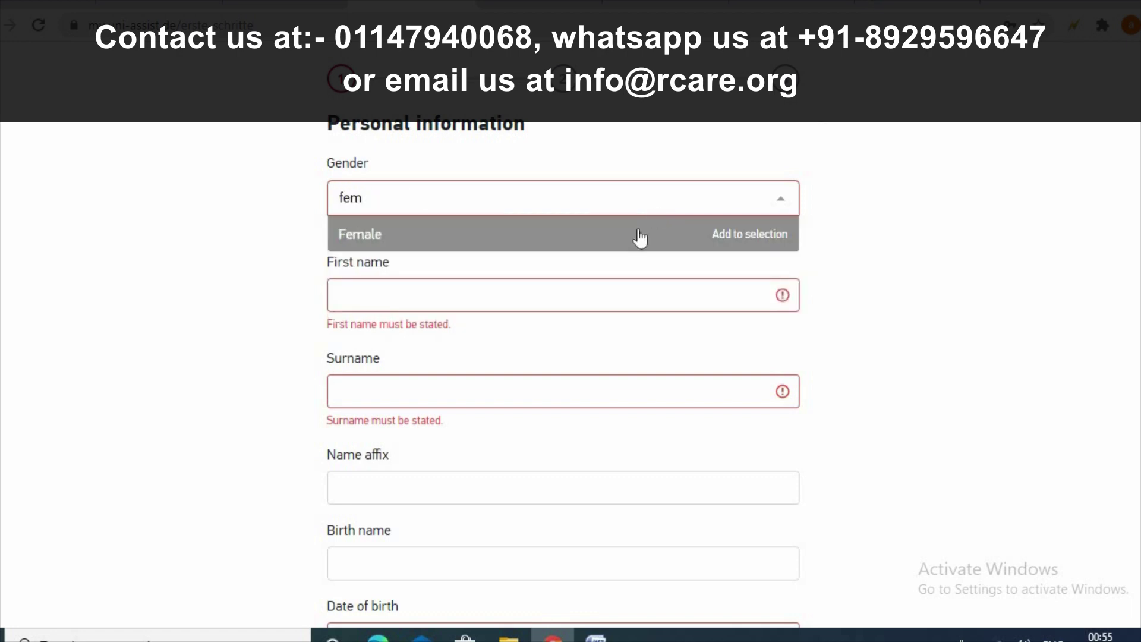
pyautogui.click(640, 238)
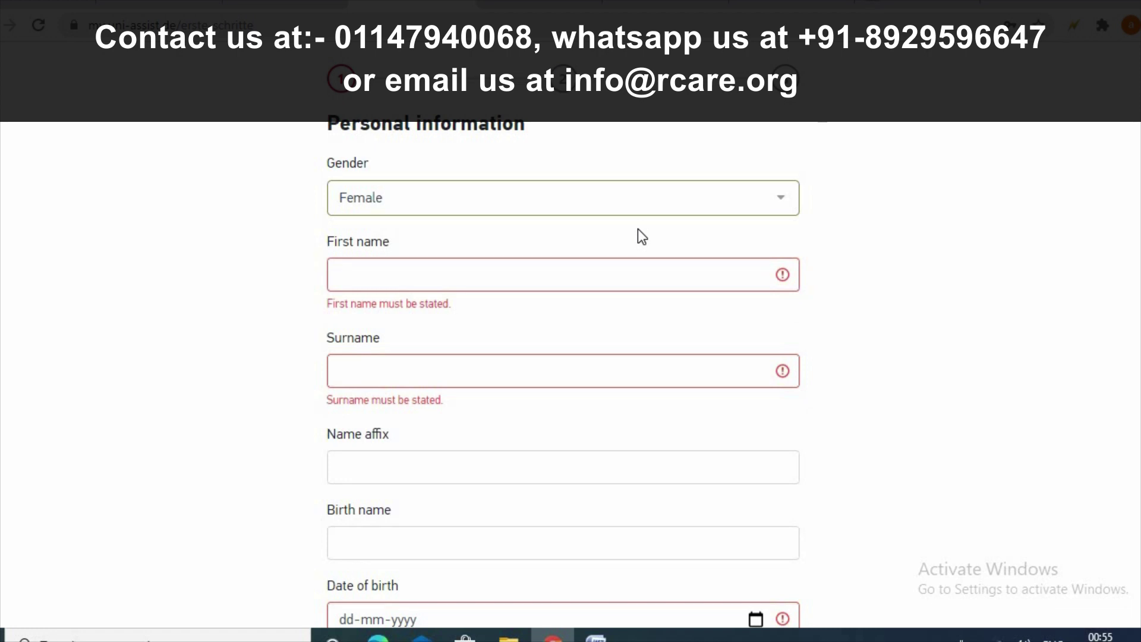
# - Enter the applicant's first name and fill the surname and birth name from the saved autofill entry
pyautogui.click(641, 274)
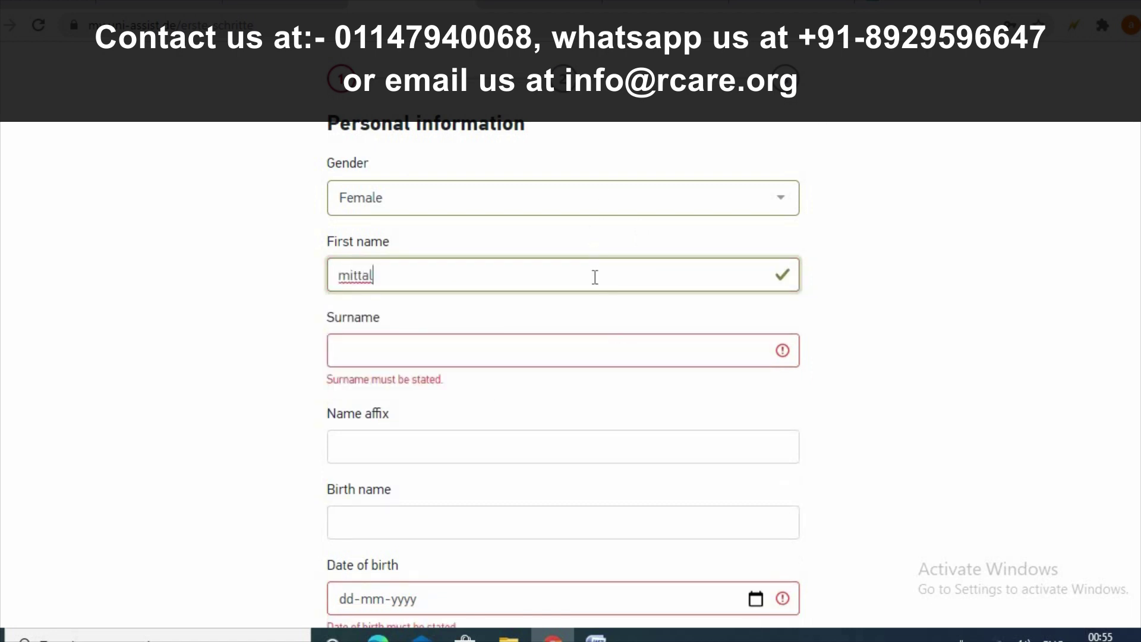
pyautogui.doubleClick(336, 263)
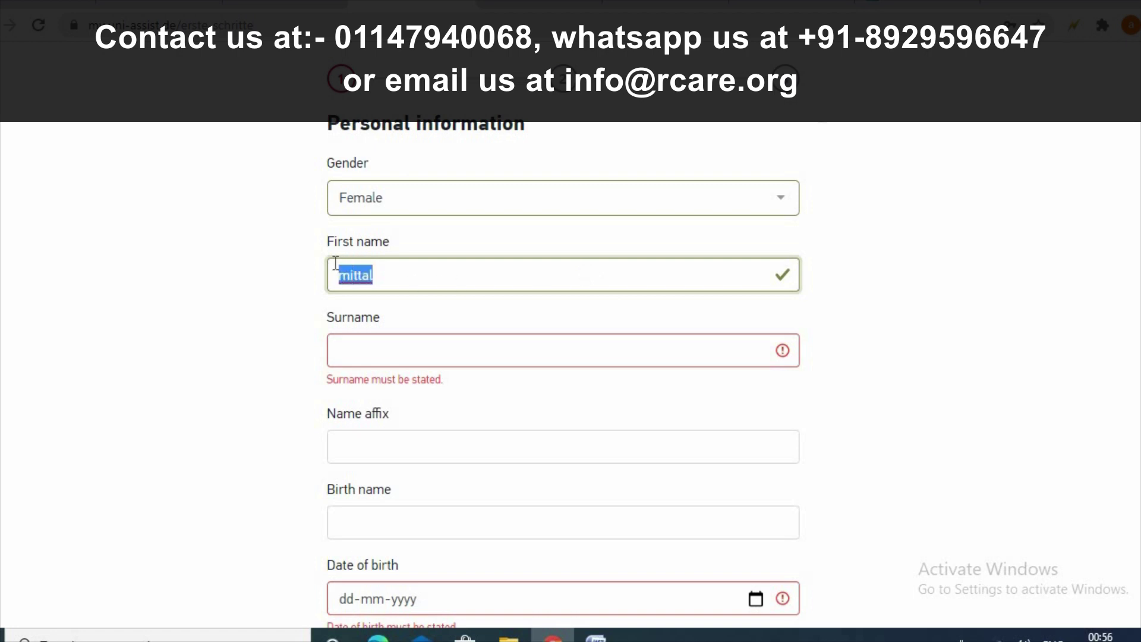
pyautogui.press('Down')
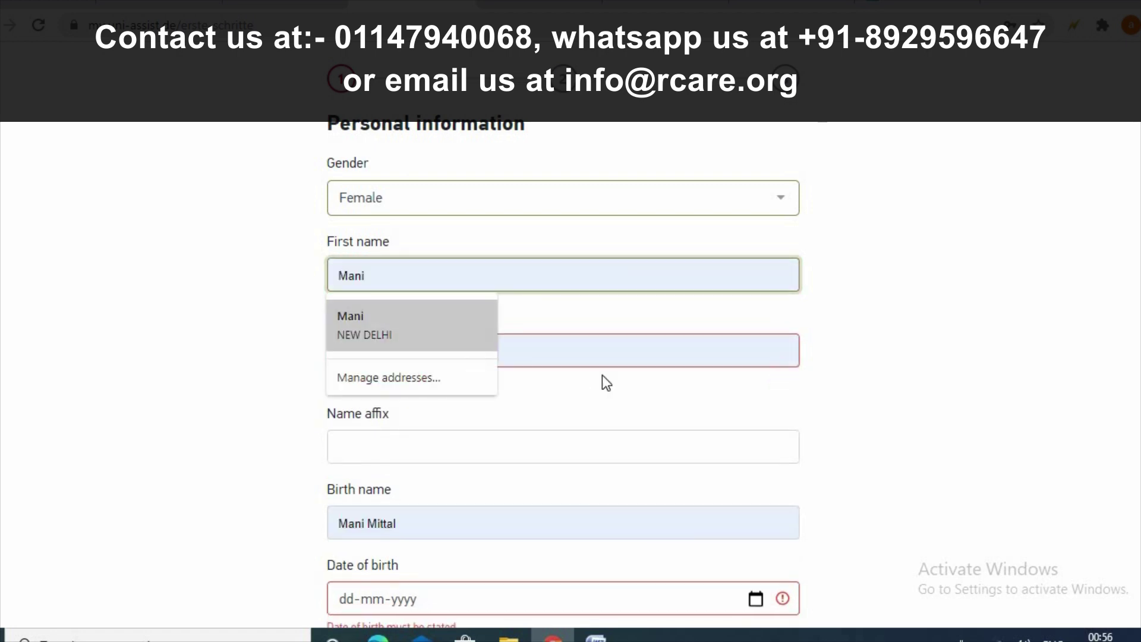
pyautogui.click(377, 345)
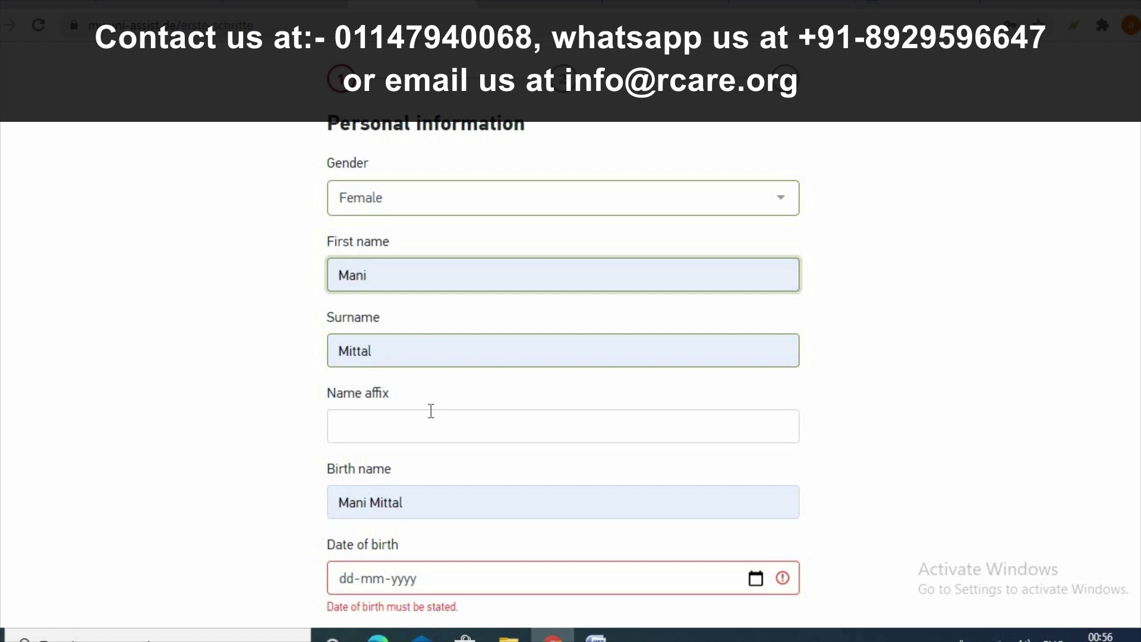
# - Enter the applicant's date of birth, correcting the mistyped birth year
pyautogui.scroll(-3, 431, 411)
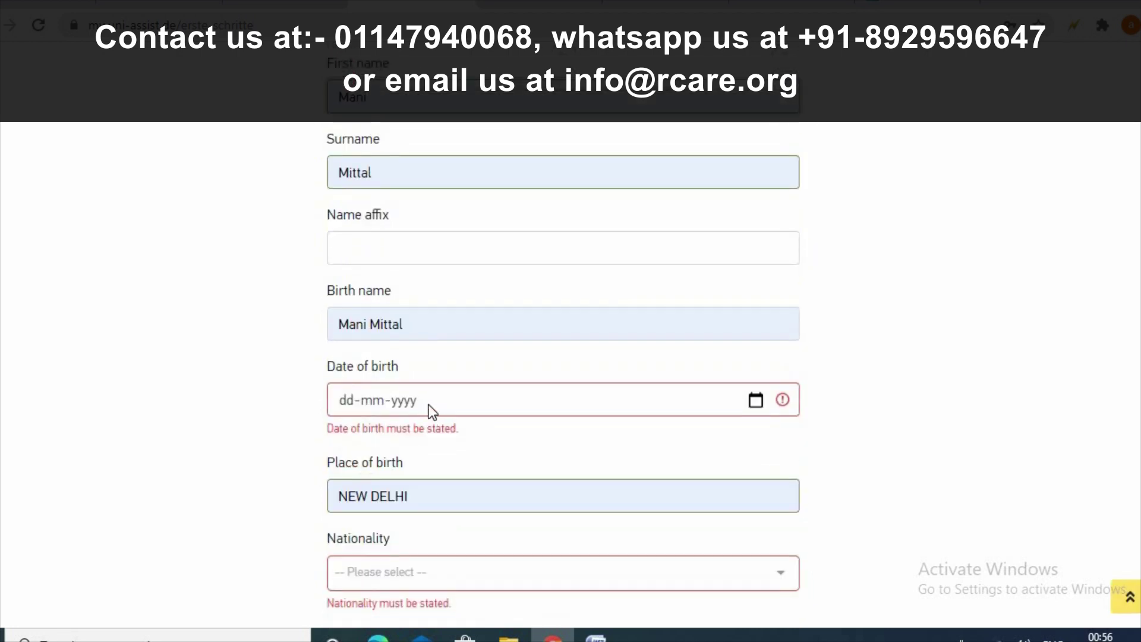
pyautogui.write('0')
pyautogui.press('BackSpace')
pyautogui.press('BackSpace')
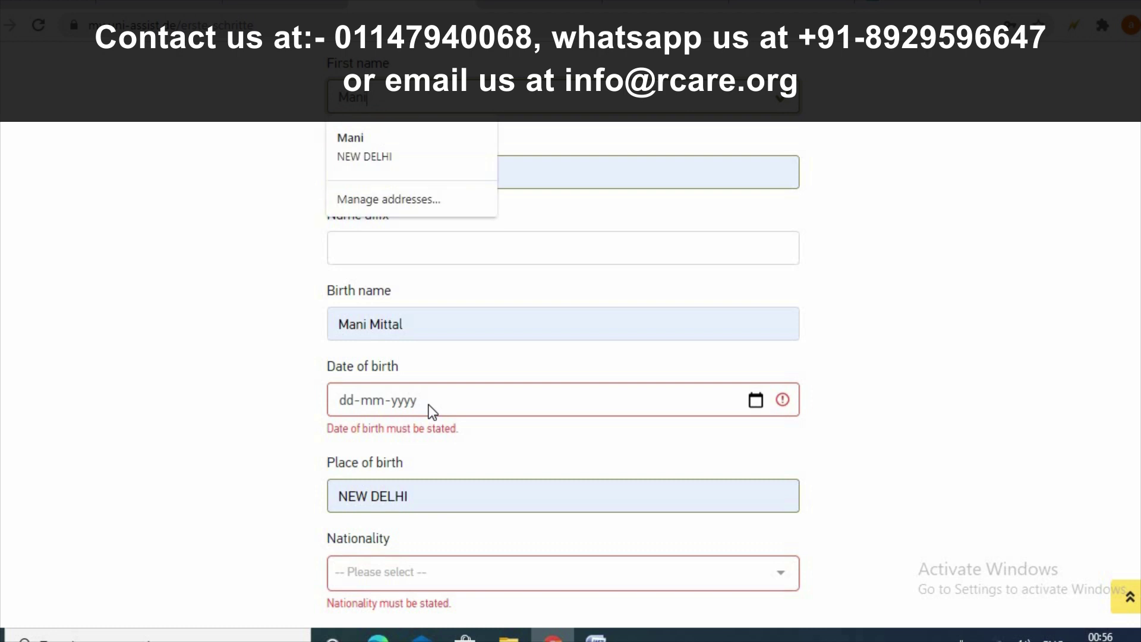
pyautogui.click(432, 411)
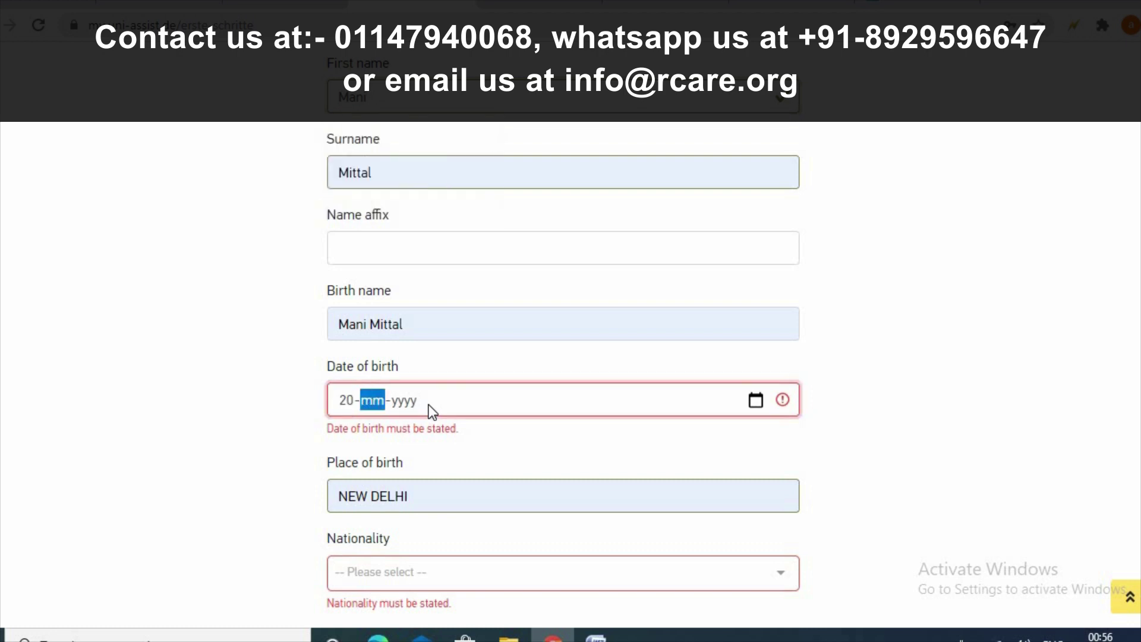
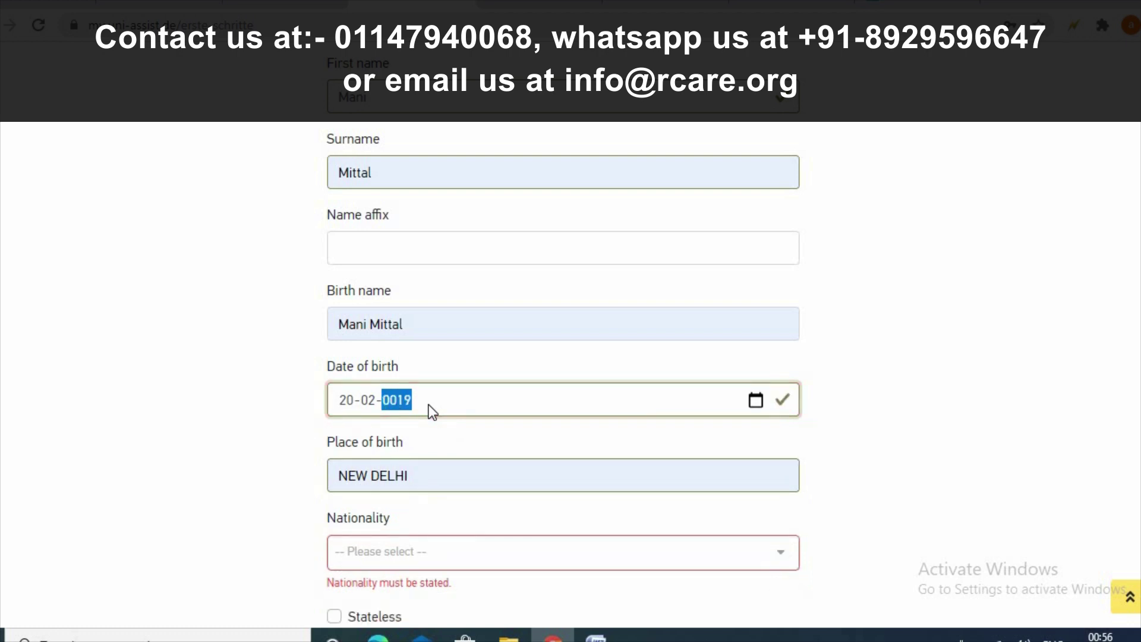
pyautogui.press('BackSpace')
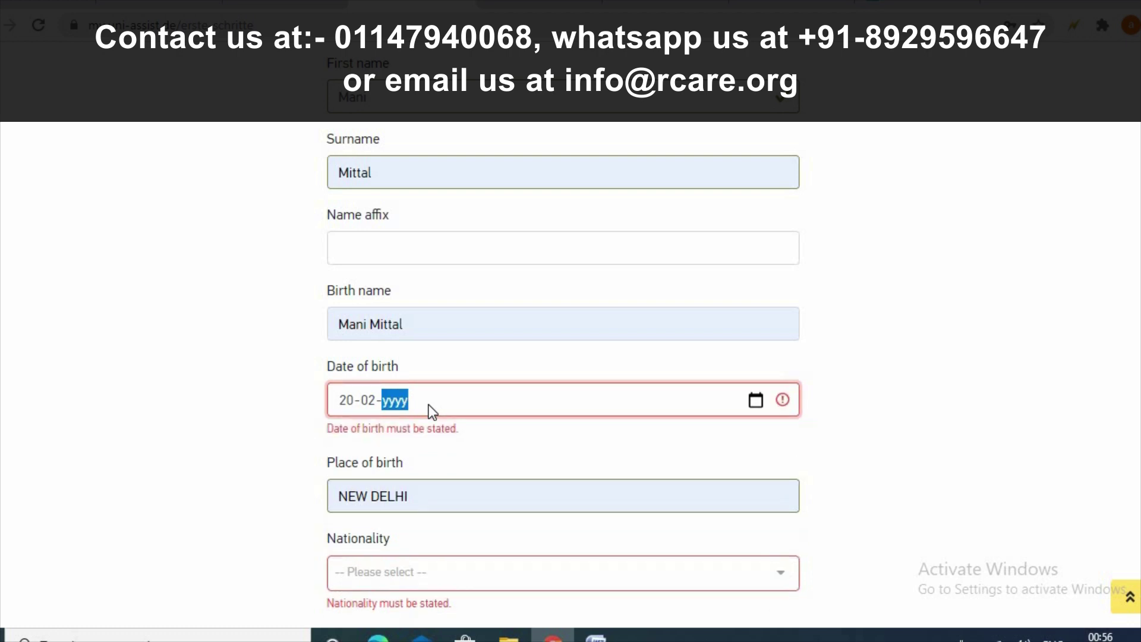
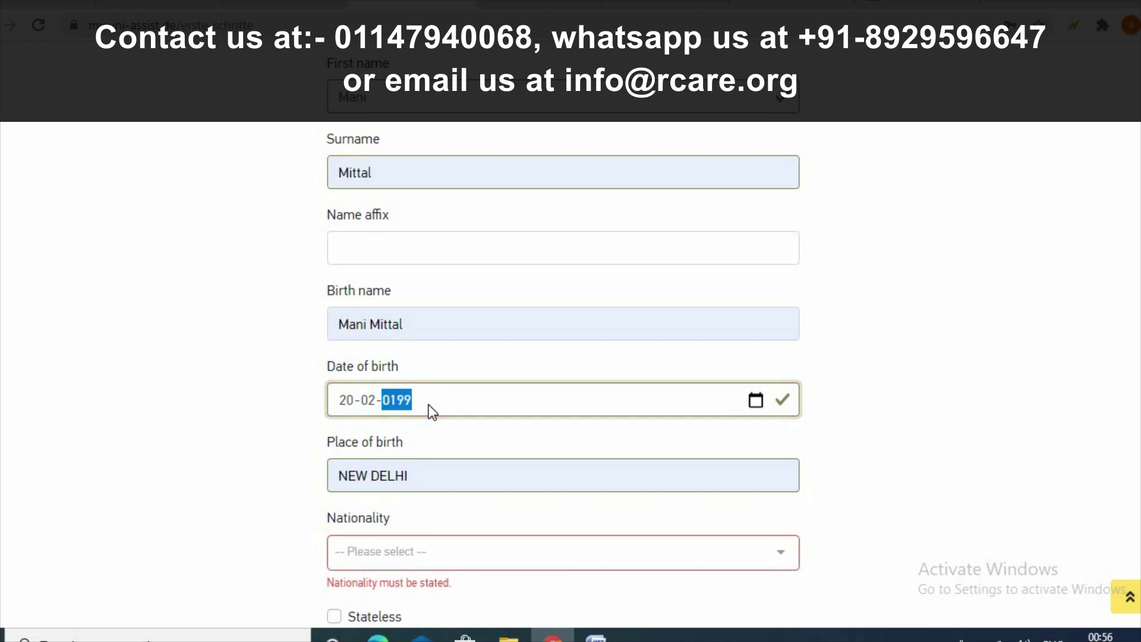
# - Set the nationality to India
pyautogui.scroll(-1, 529, 424)
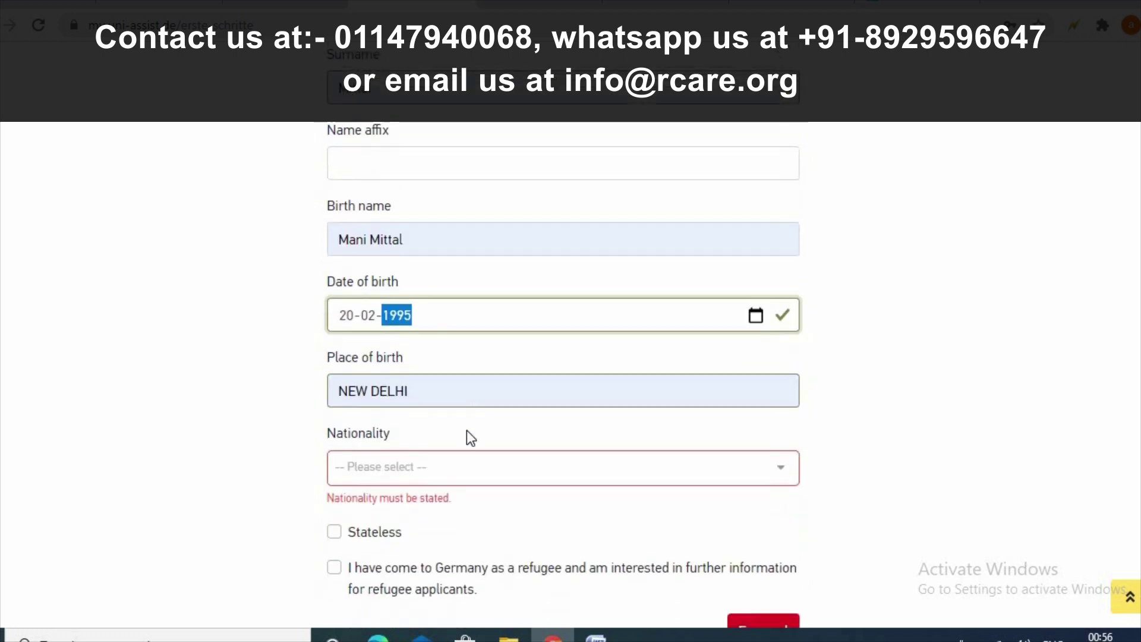
pyautogui.click(463, 463)
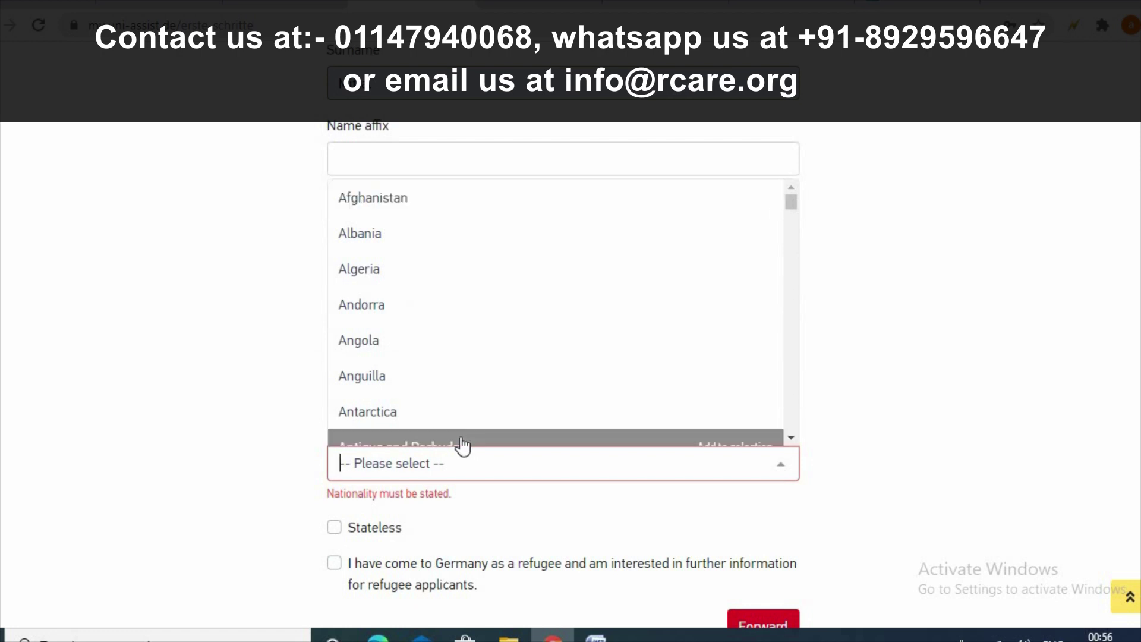
pyautogui.write('i')
pyautogui.scroll(-3, 791, 444)
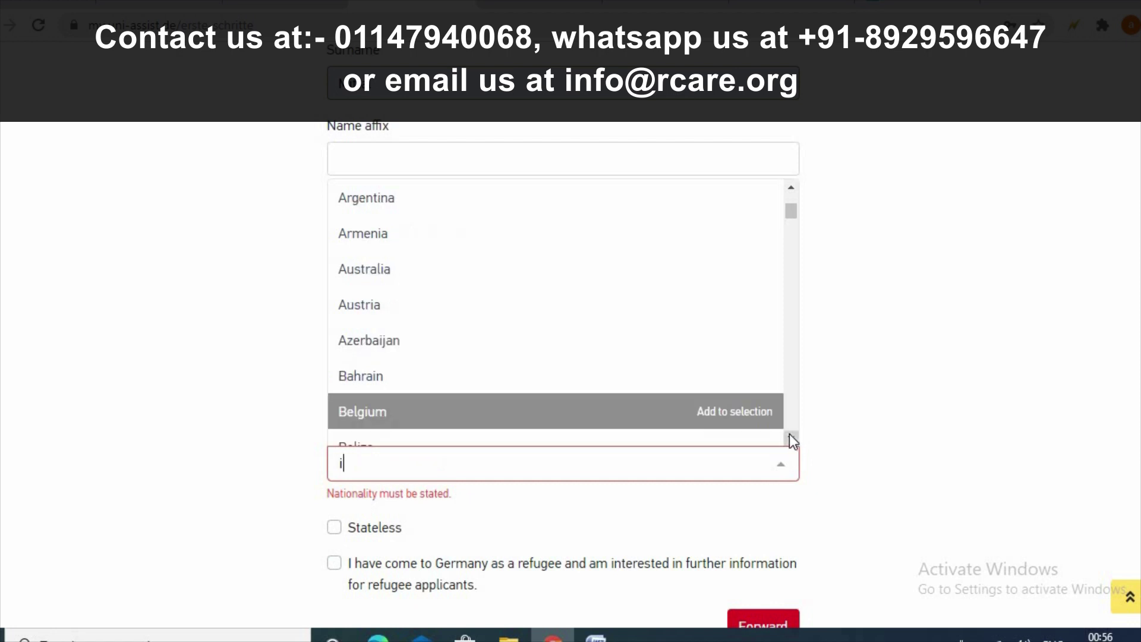
pyautogui.click(790, 438)
pyautogui.moveTo(790, 436); pyautogui.dragTo(790, 435)
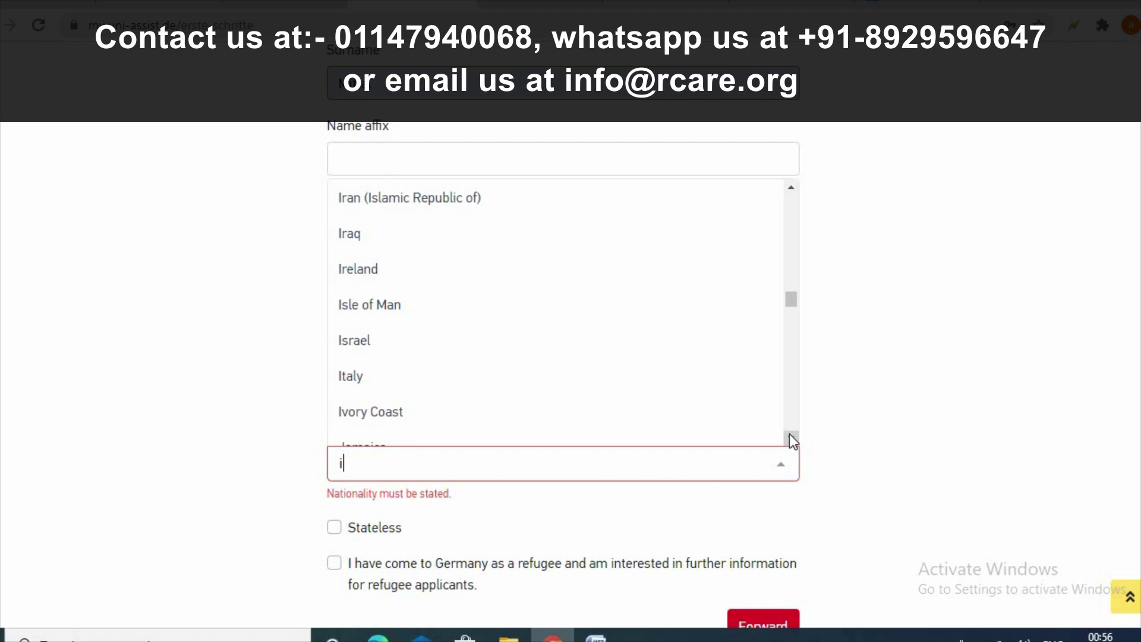
pyautogui.scroll(1, 585, 350)
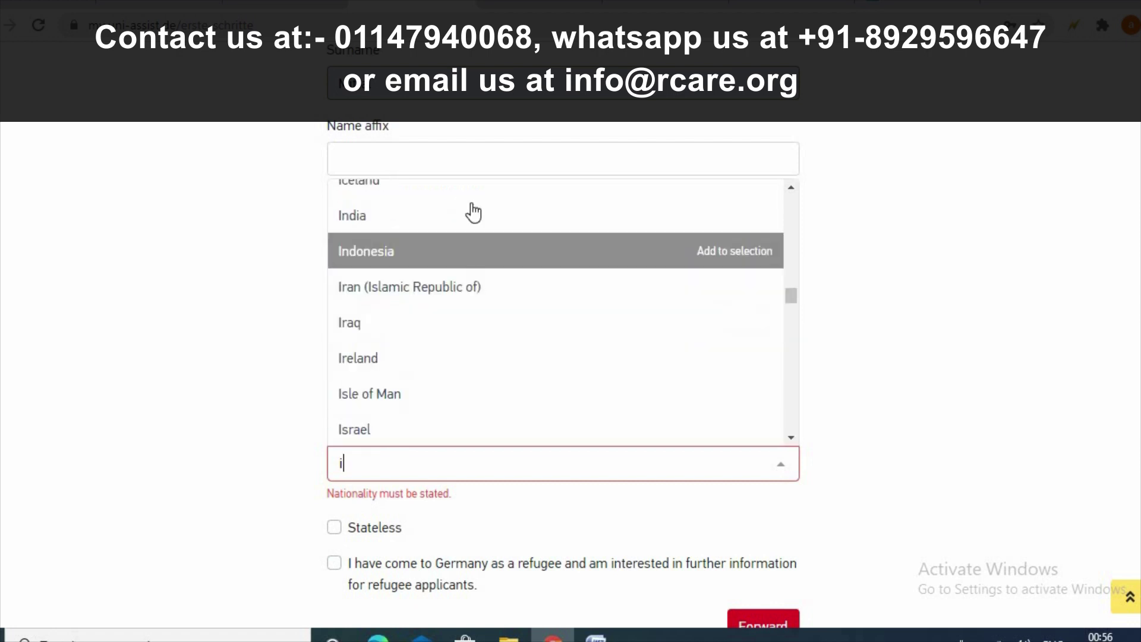
pyautogui.click(473, 216)
pyautogui.scroll(-2, 357, 529)
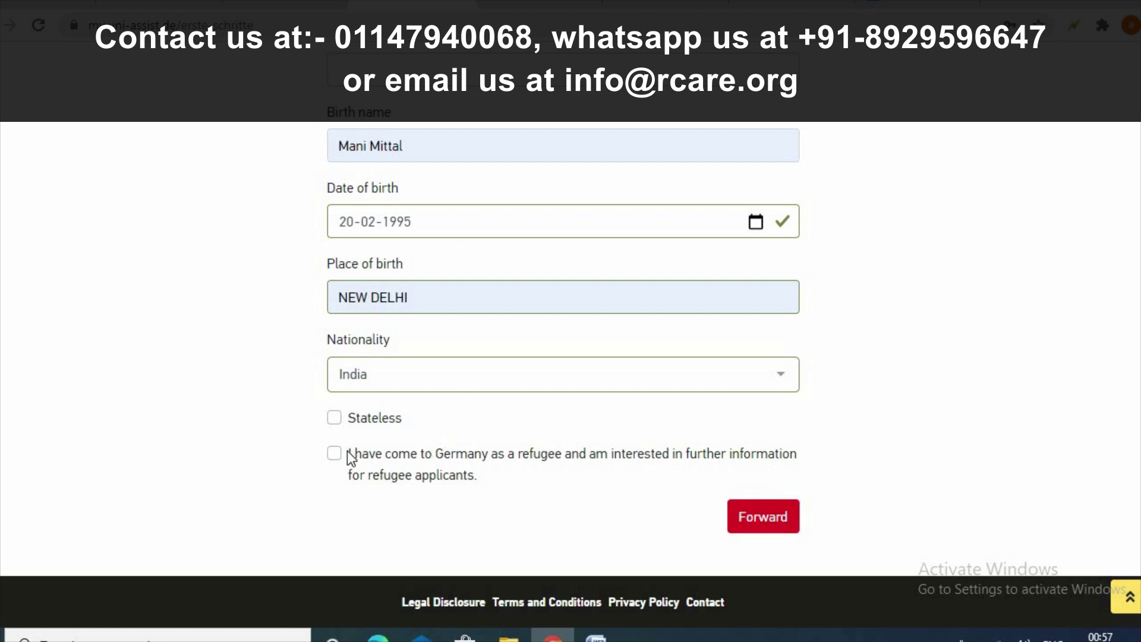
# - Move on to contact information, enter the care-of person's name and the street address
pyautogui.click(760, 517)
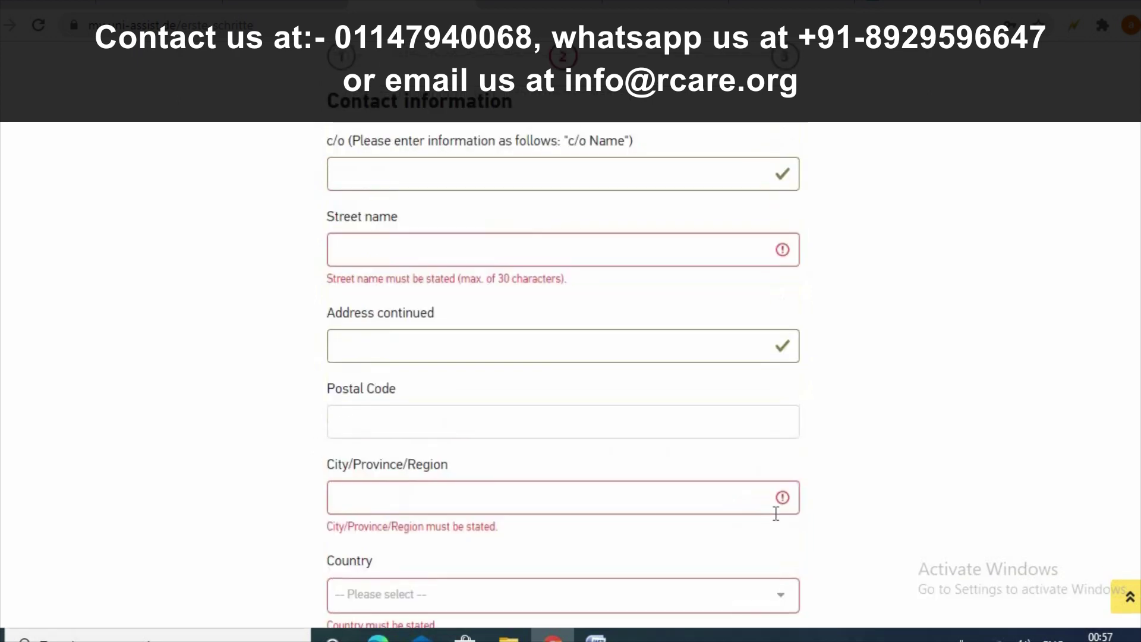
pyautogui.click(381, 169)
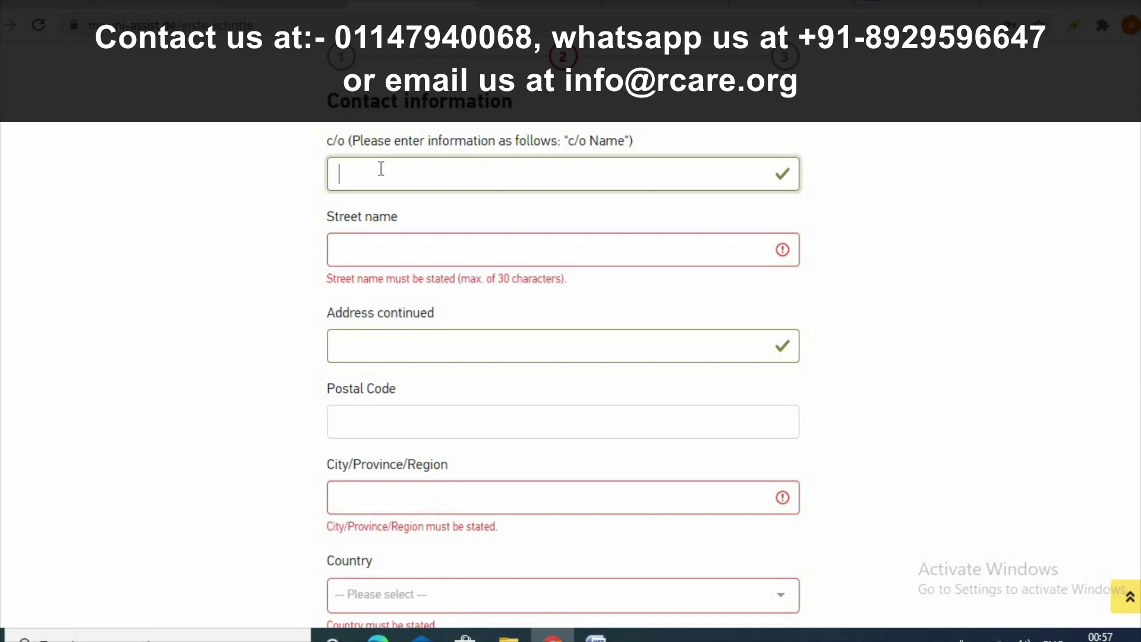
pyautogui.write('31/17')
pyautogui.click(403, 255)
pyautogui.write('f')
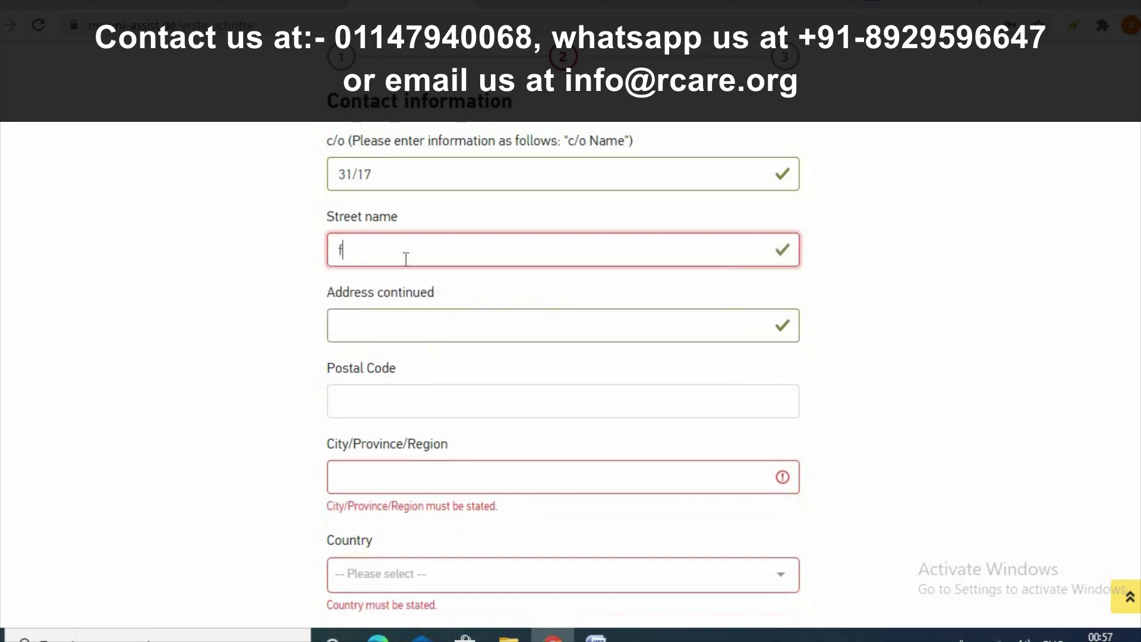
pyautogui.press('BackSpace')
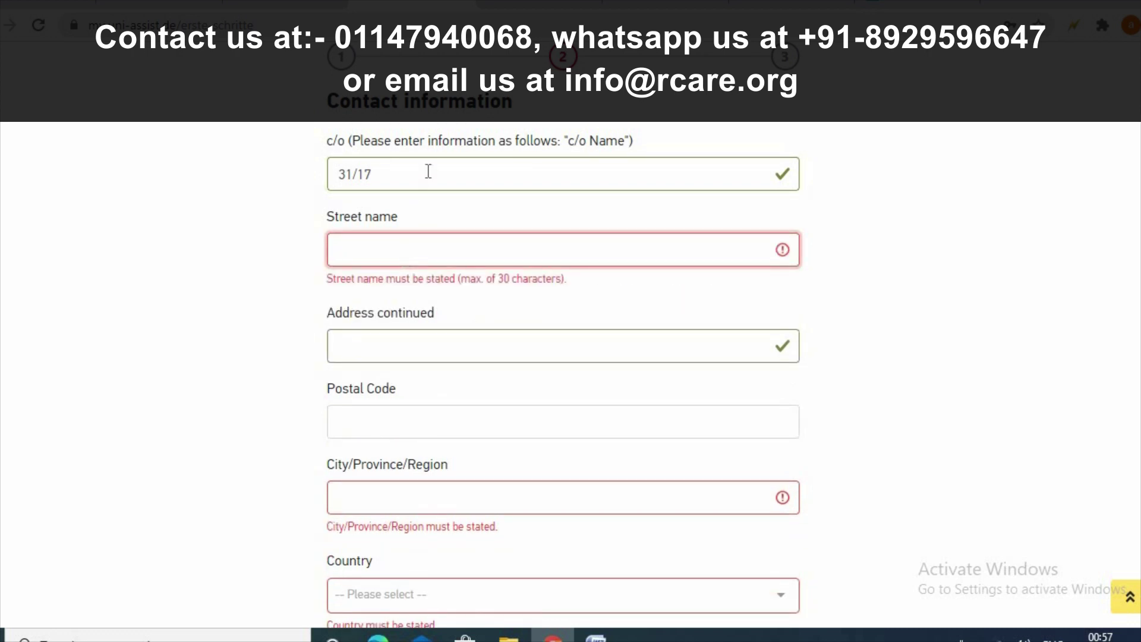
pyautogui.click(428, 171)
pyautogui.press('BackSpace')
pyautogui.press('BackSpace')
pyautogui.press('BackSpace')
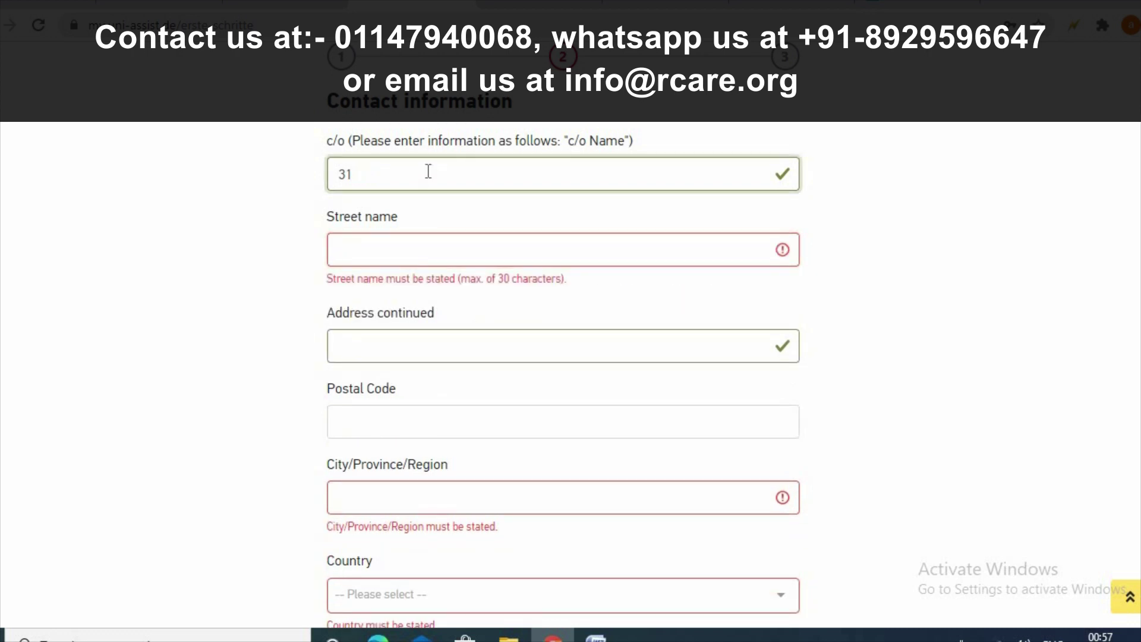
pyautogui.write('7/18')
pyautogui.hotkey('ctrl', 'a')
pyautogui.press('BackSpace')
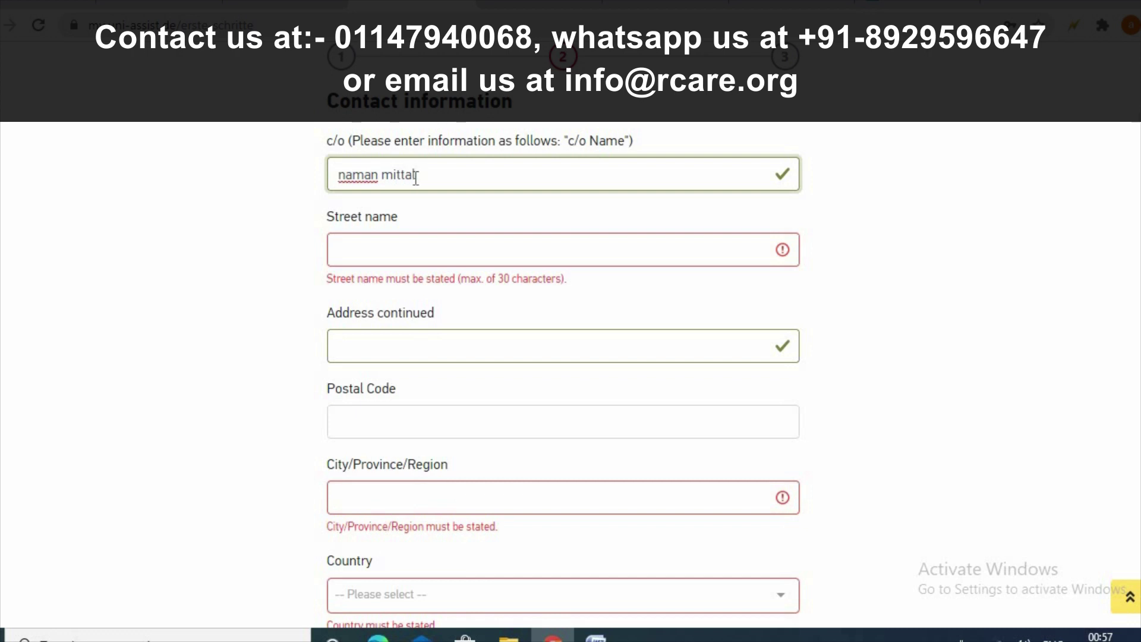
pyautogui.press('Tab')
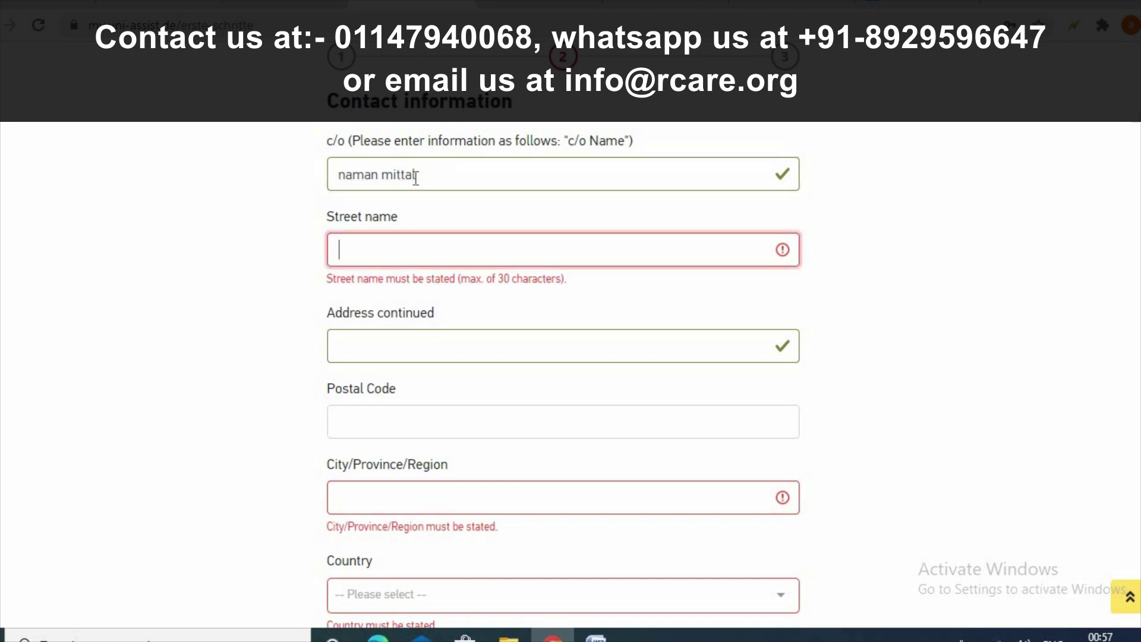
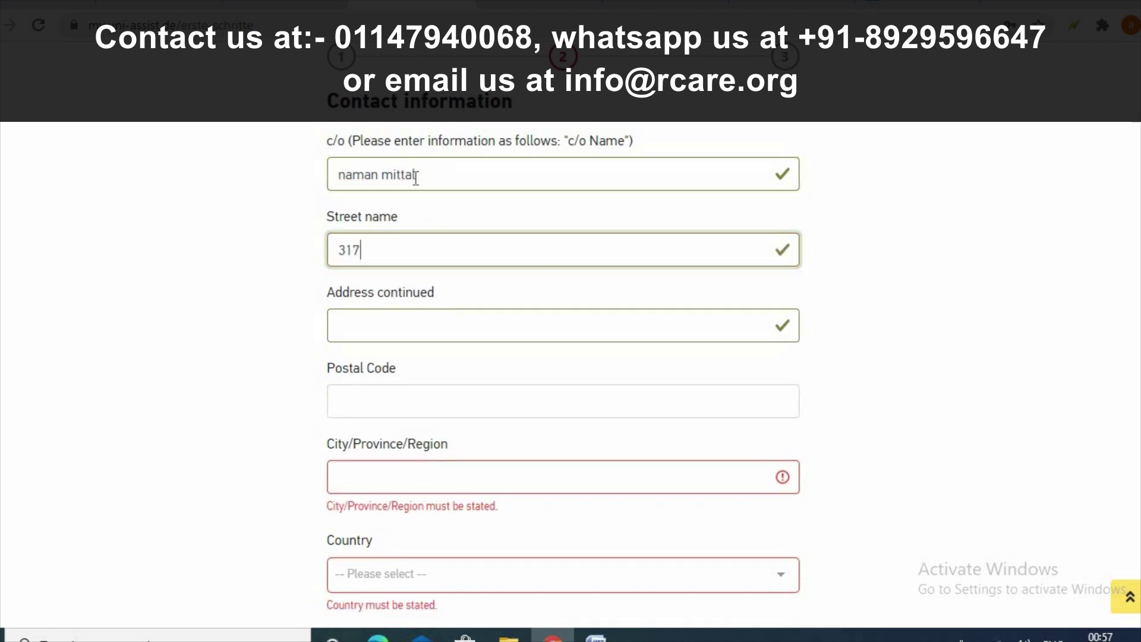
# - Fill the address continuation, postal code and city from the saved autofill details
pyautogui.click(403, 336)
pyautogui.click(404, 370)
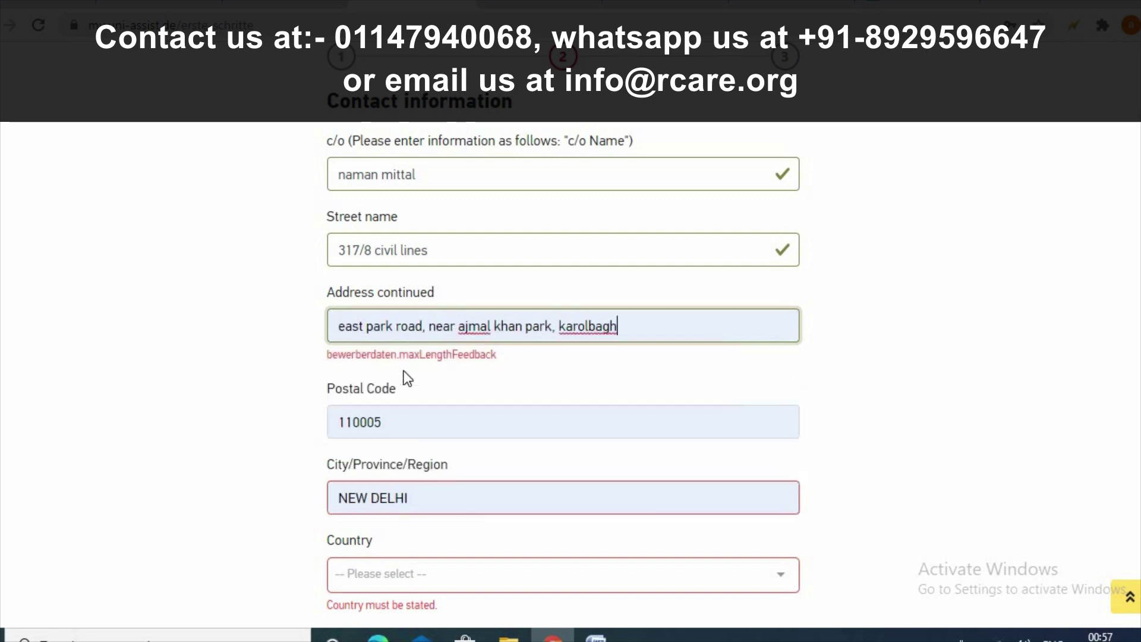
pyautogui.scroll(-3, 426, 461)
# - Choose India as the address country
pyautogui.click(400, 394)
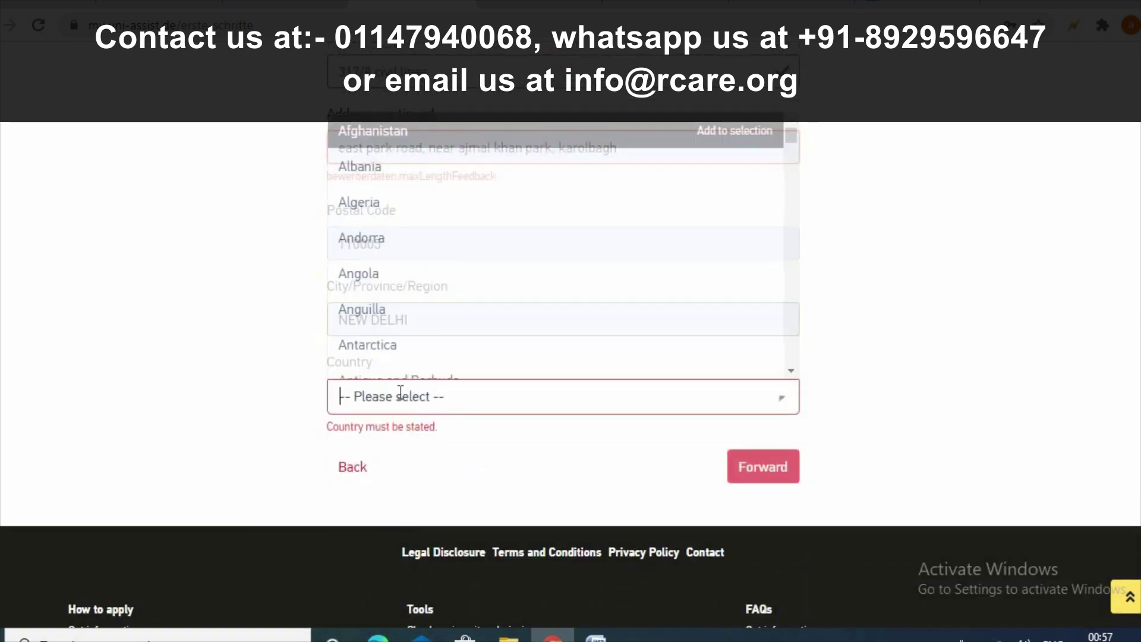
pyautogui.write('i')
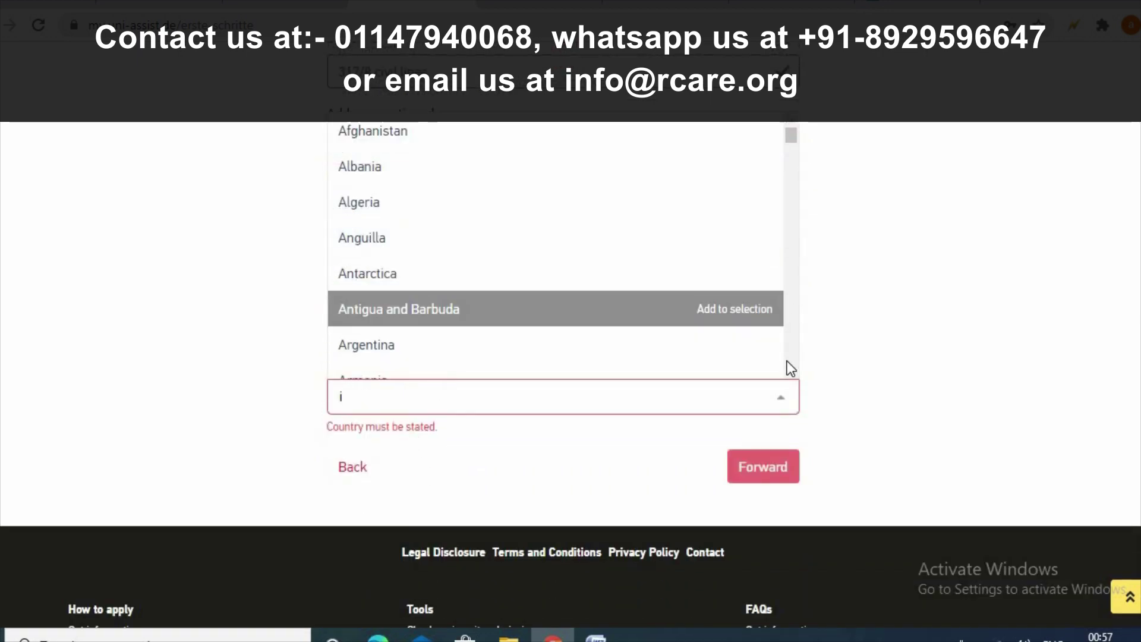
pyautogui.click(791, 371)
pyautogui.click(790, 371)
pyautogui.scroll(-1, 761, 327)
pyautogui.scroll(-1, 761, 328)
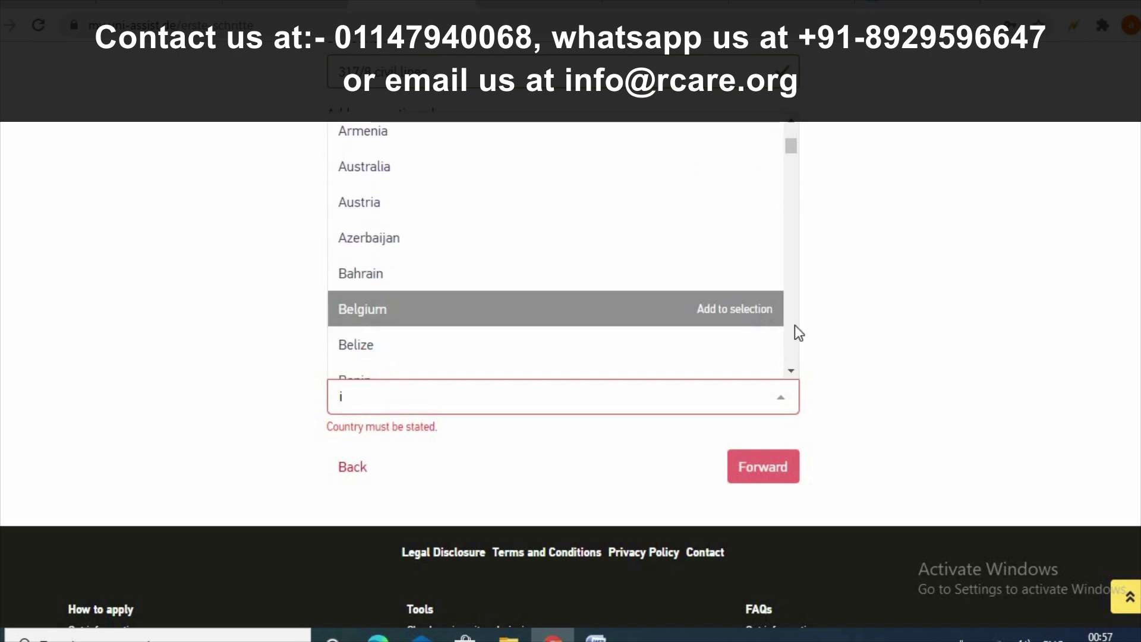
pyautogui.click(790, 371)
pyautogui.click(791, 371)
pyautogui.moveTo(794, 370); pyautogui.dragTo(789, 321)
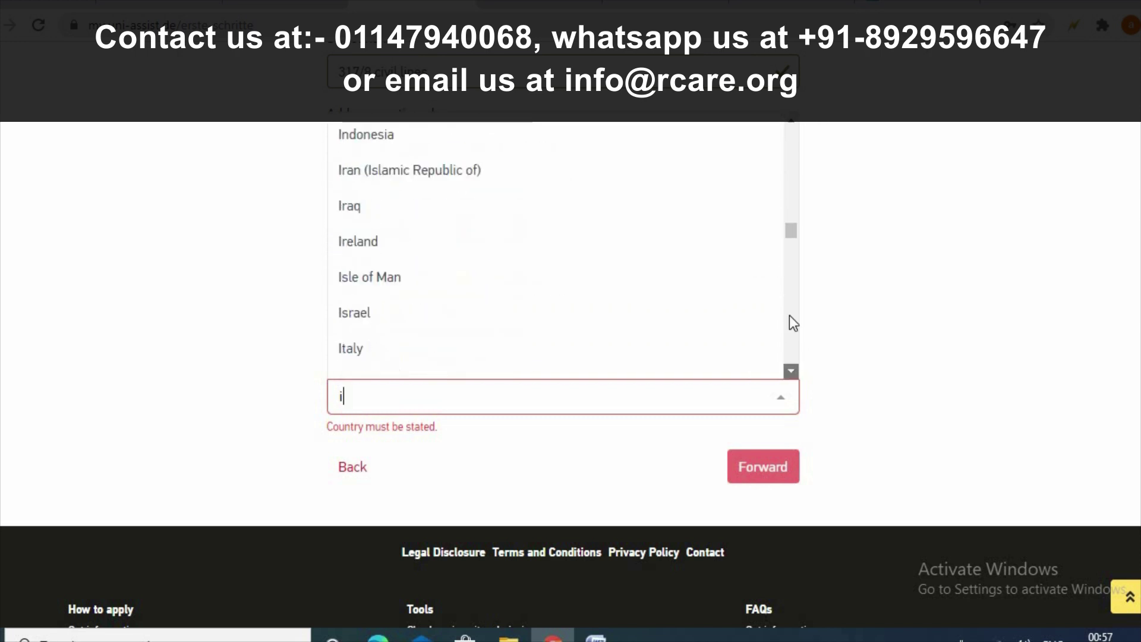
pyautogui.scroll(-2, 777, 260)
pyautogui.scroll(3, 597, 186)
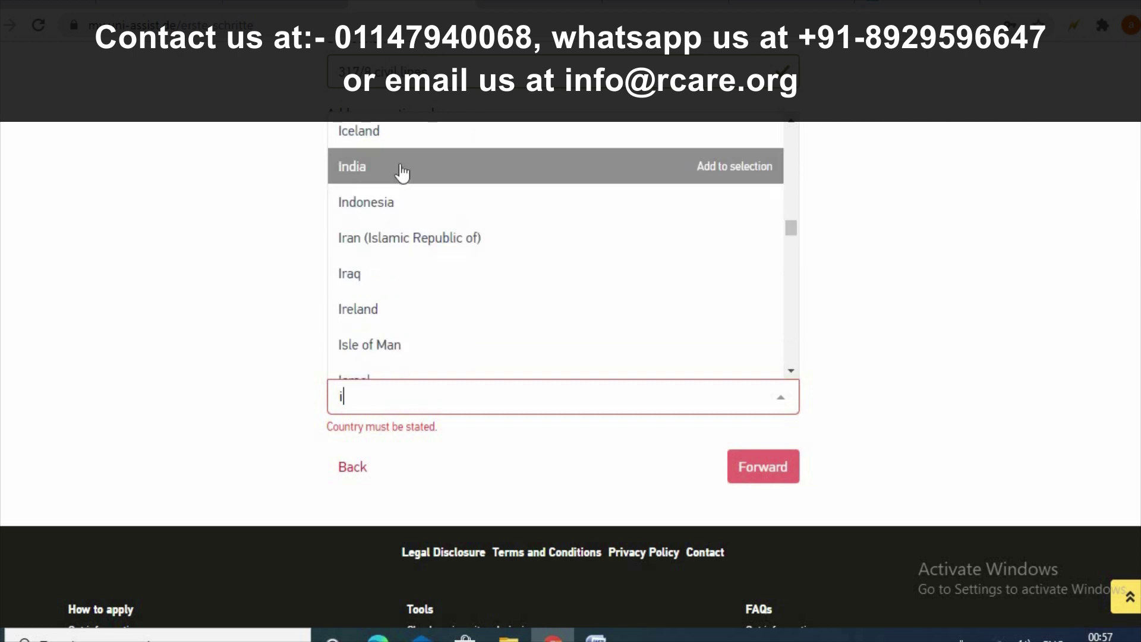
pyautogui.click(400, 169)
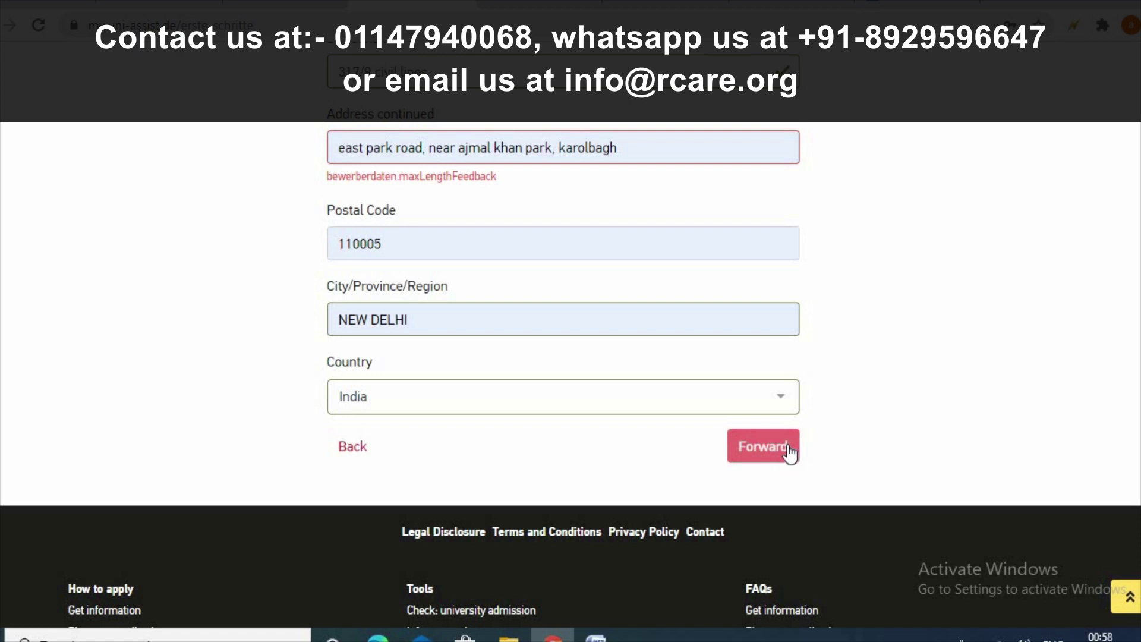
# - Delete the extra words from the Address continued field to clear its length error, then go Forward
pyautogui.scroll(3, 526, 396)
pyautogui.scroll(2, 527, 395)
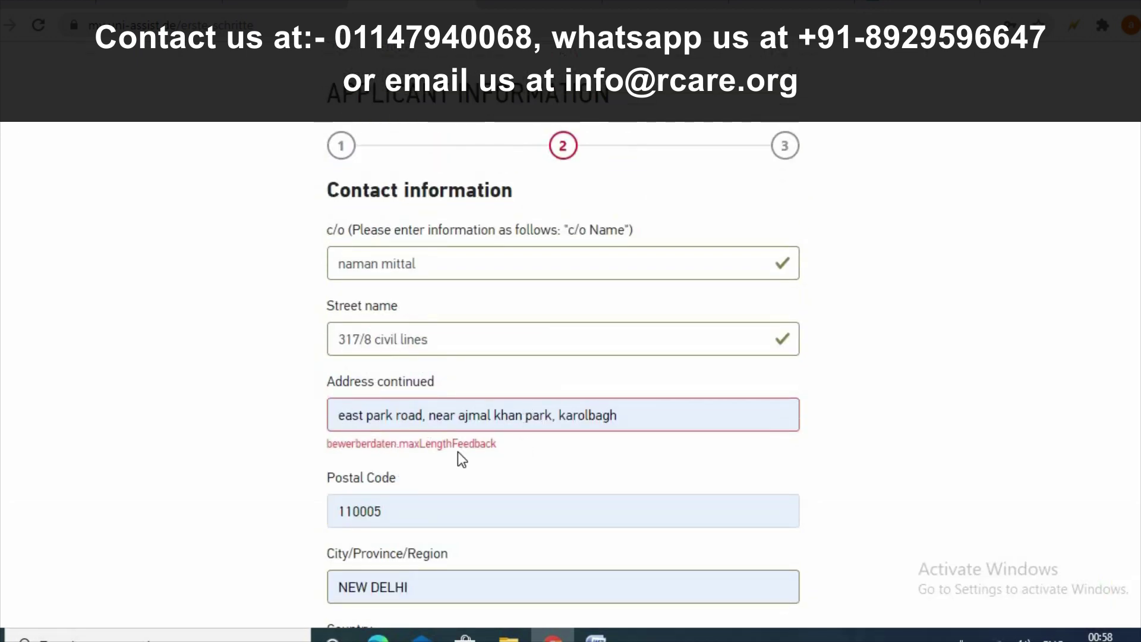
pyautogui.moveTo(618, 415); pyautogui.dragTo(552, 415)
pyautogui.press('BackSpace')
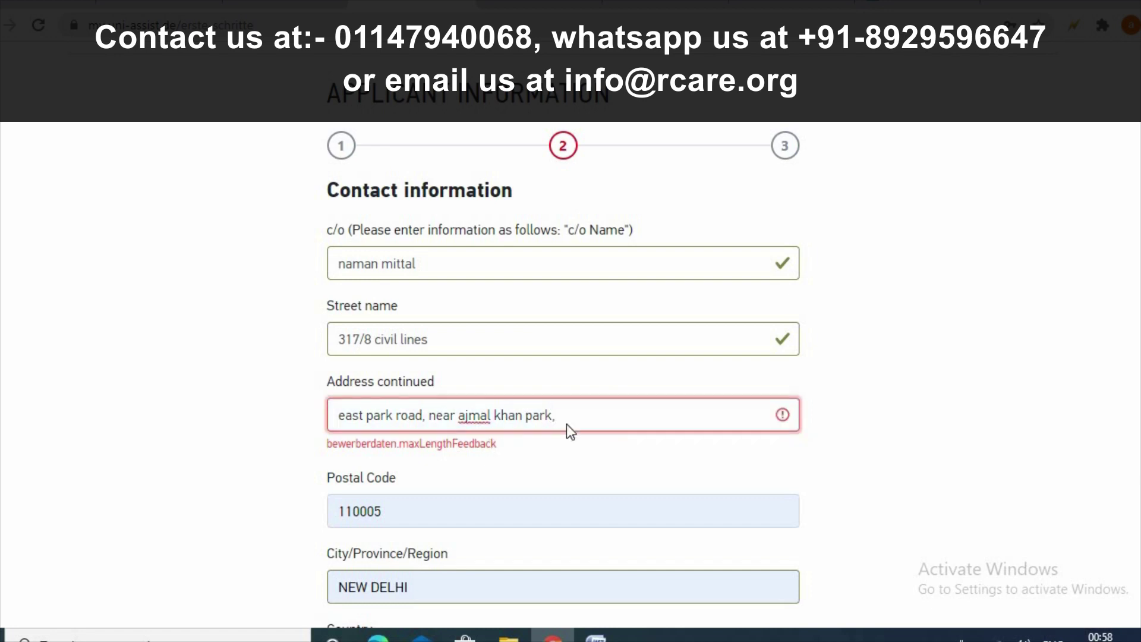
pyautogui.scroll(-6, 565, 424)
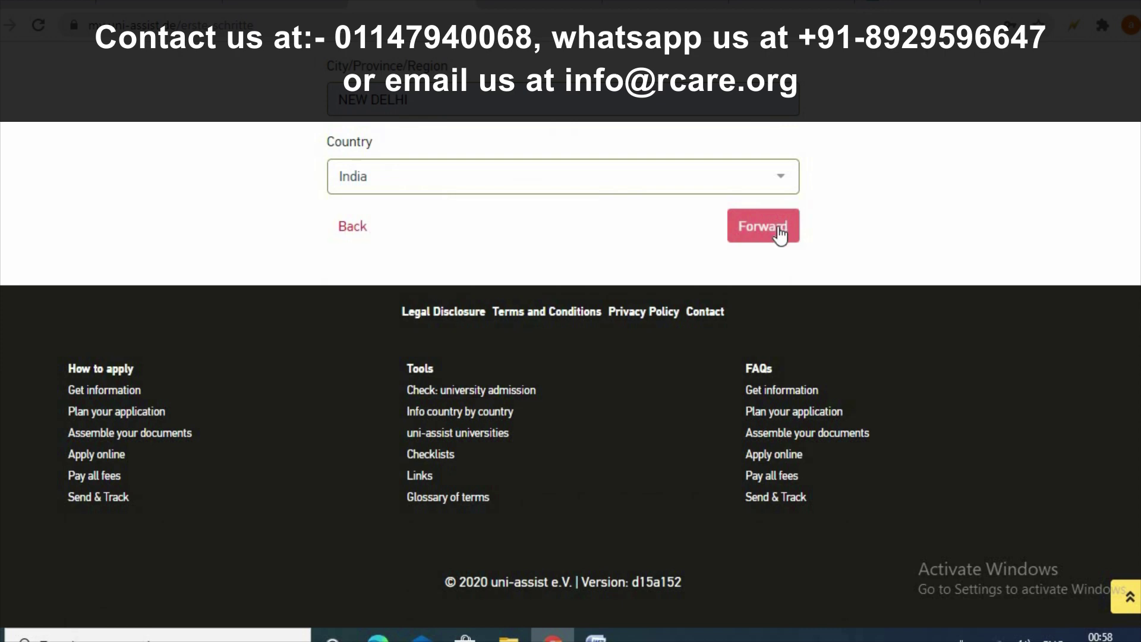
pyautogui.scroll(6, 838, 237)
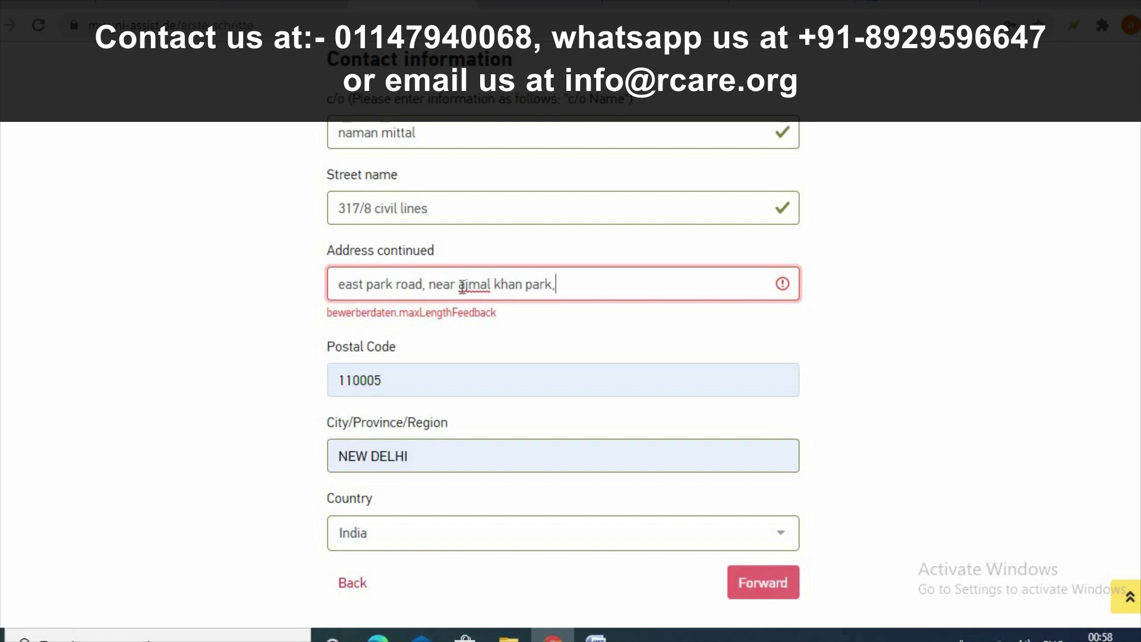
pyautogui.click(423, 284)
pyautogui.keyDown('shift'); pyautogui.click(562, 284); pyautogui.keyUp('shift')
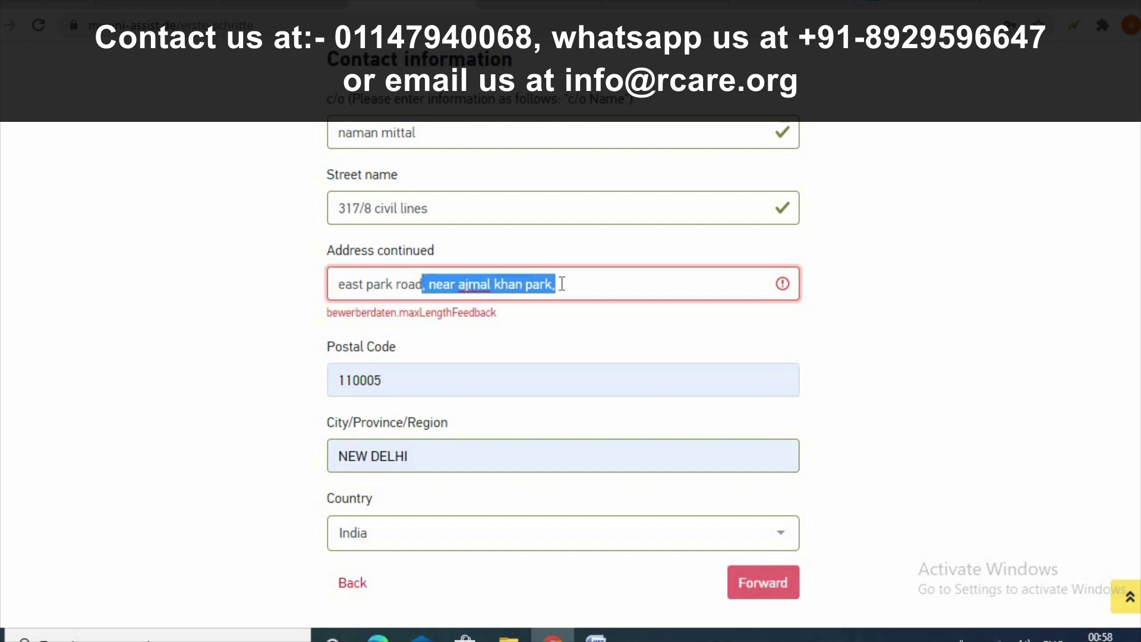
pyautogui.press('BackSpace')
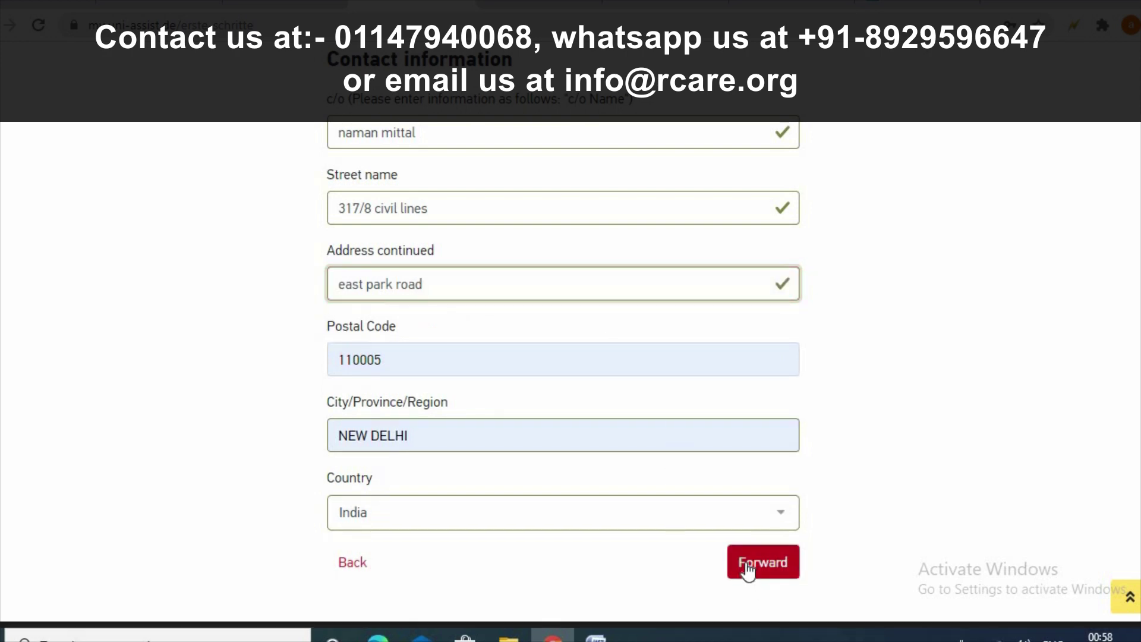
pyautogui.click(746, 563)
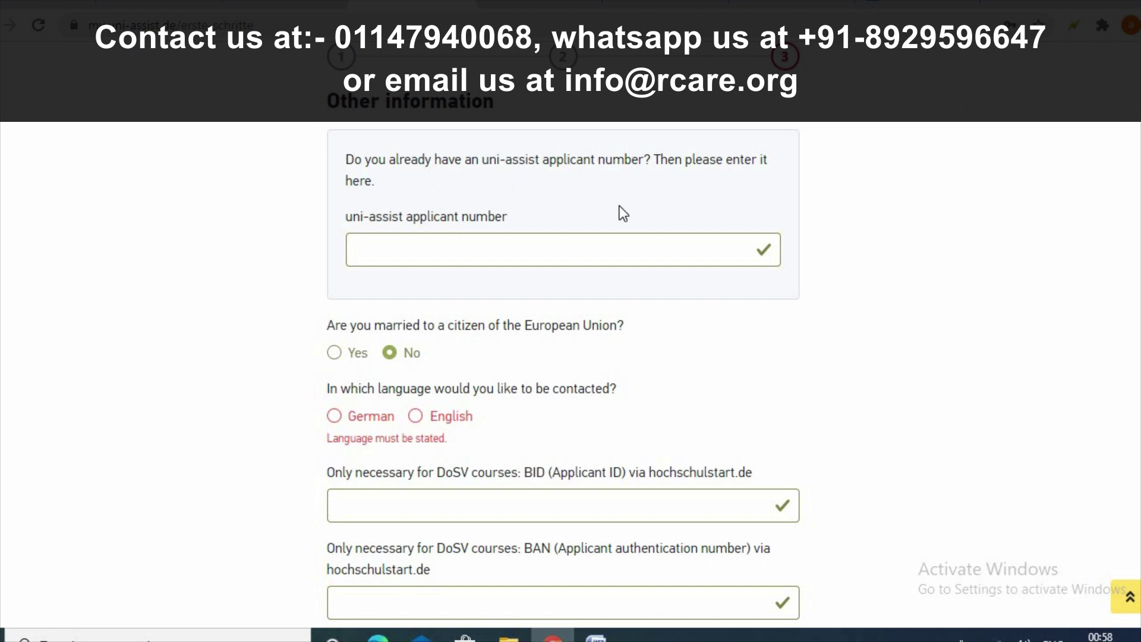
# - Answer No to EU-marriage, choose English as the contact language and accept the Terms and Conditions
pyautogui.click(613, 250)
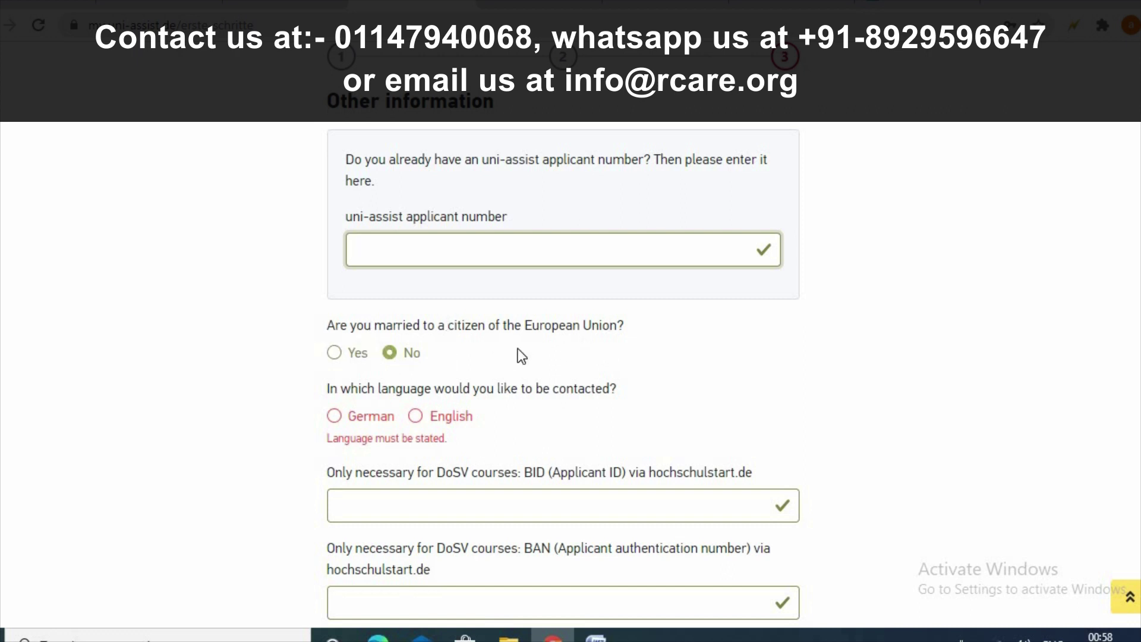
pyautogui.click(390, 352)
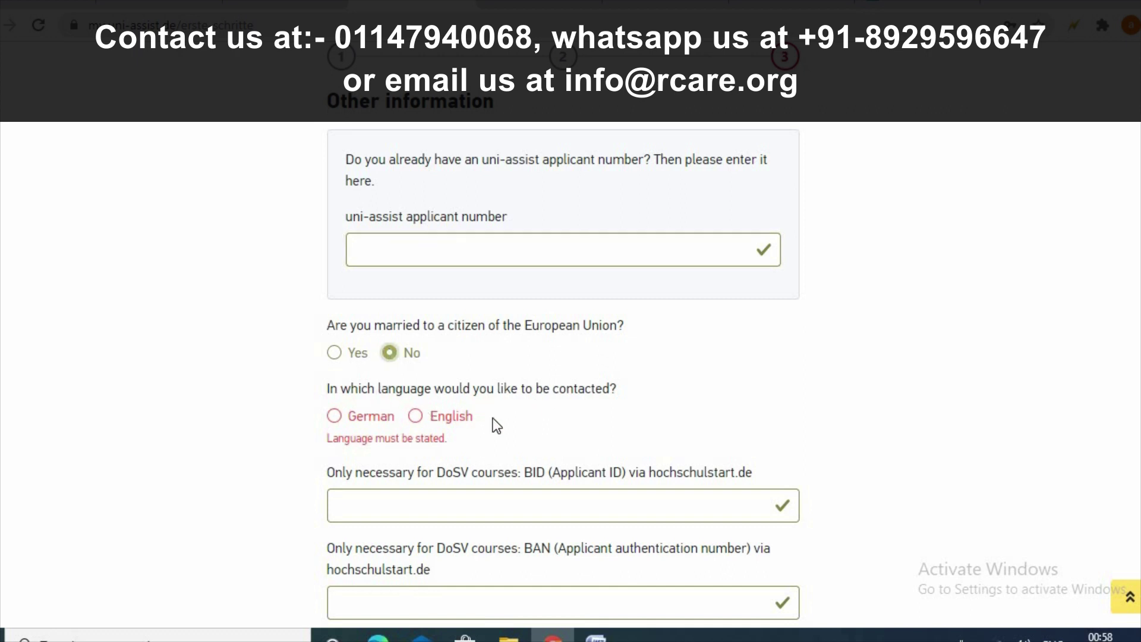
pyautogui.click(416, 419)
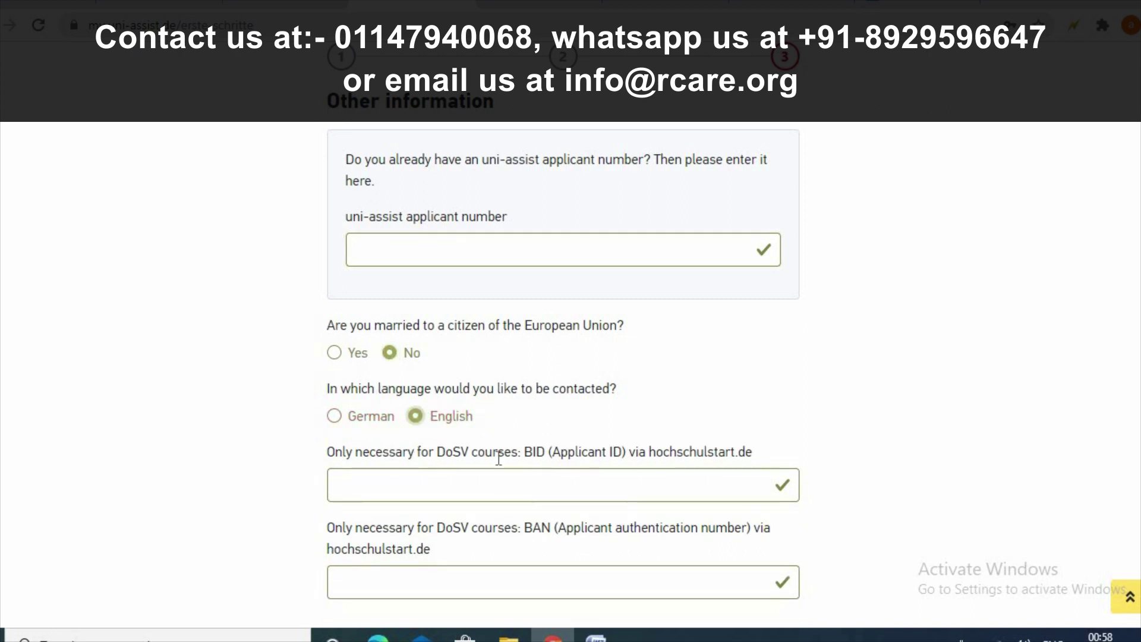
pyautogui.scroll(-2, 684, 433)
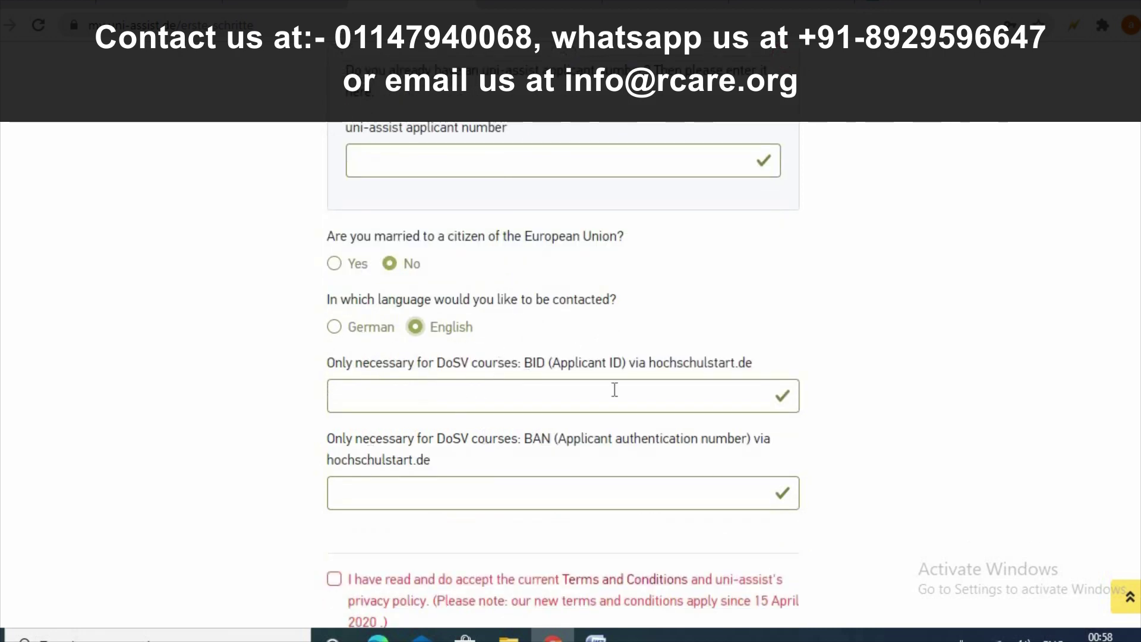
pyautogui.scroll(-2, 683, 406)
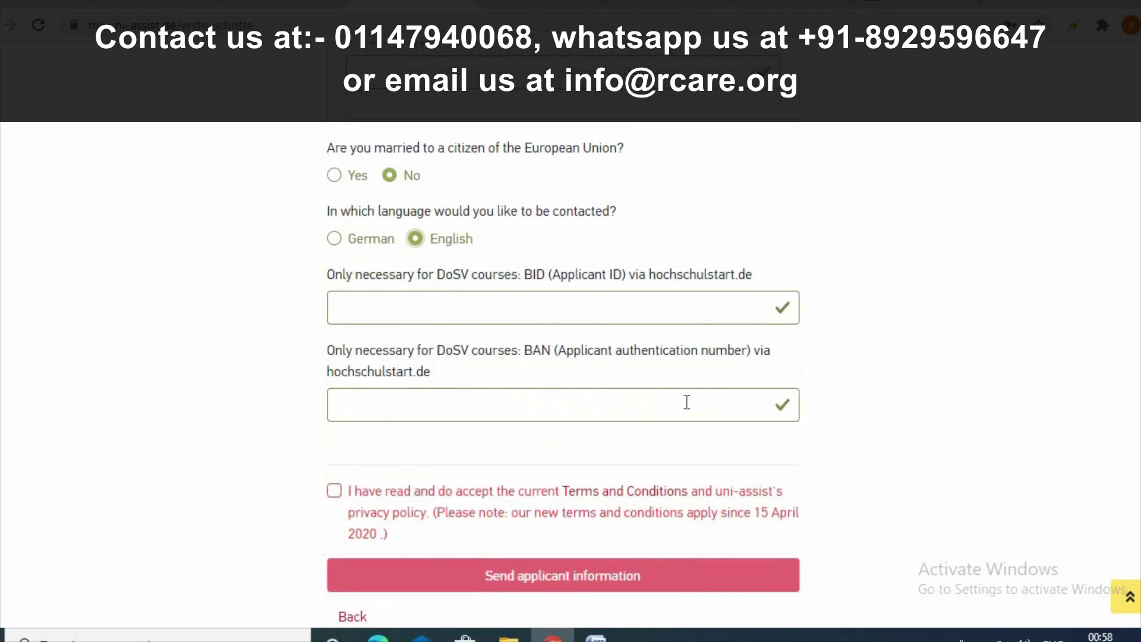
pyautogui.click(334, 490)
pyautogui.scroll(-4, 561, 377)
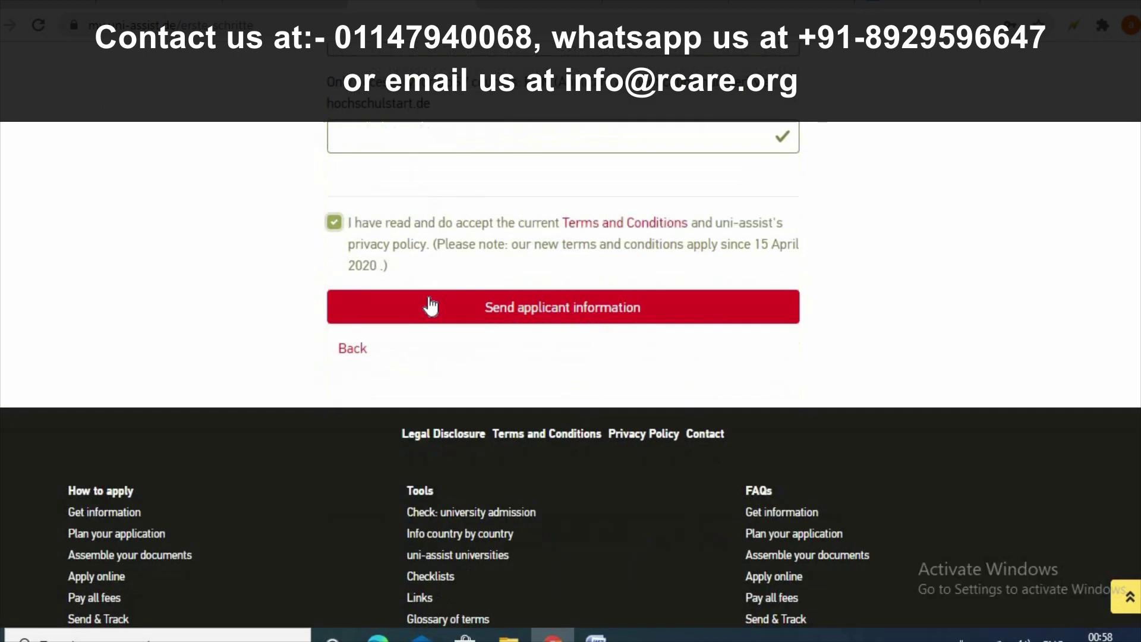
# - Send the applicant information, then mark 'Have you graduated from school?' as Yes
pyautogui.click(477, 297)
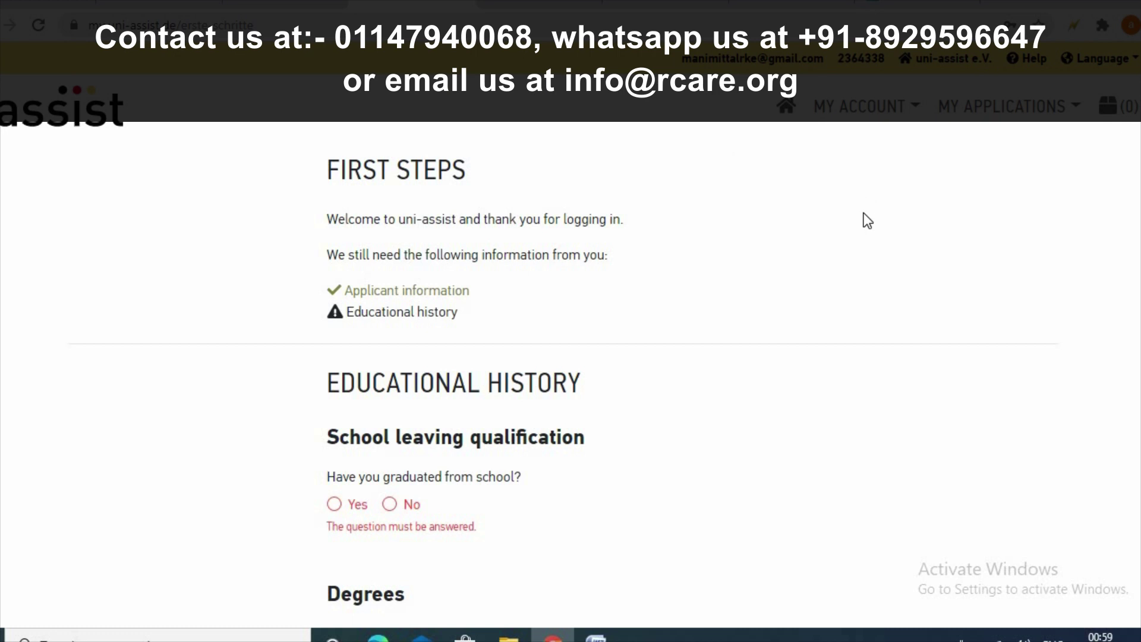
pyautogui.scroll(-1, 863, 214)
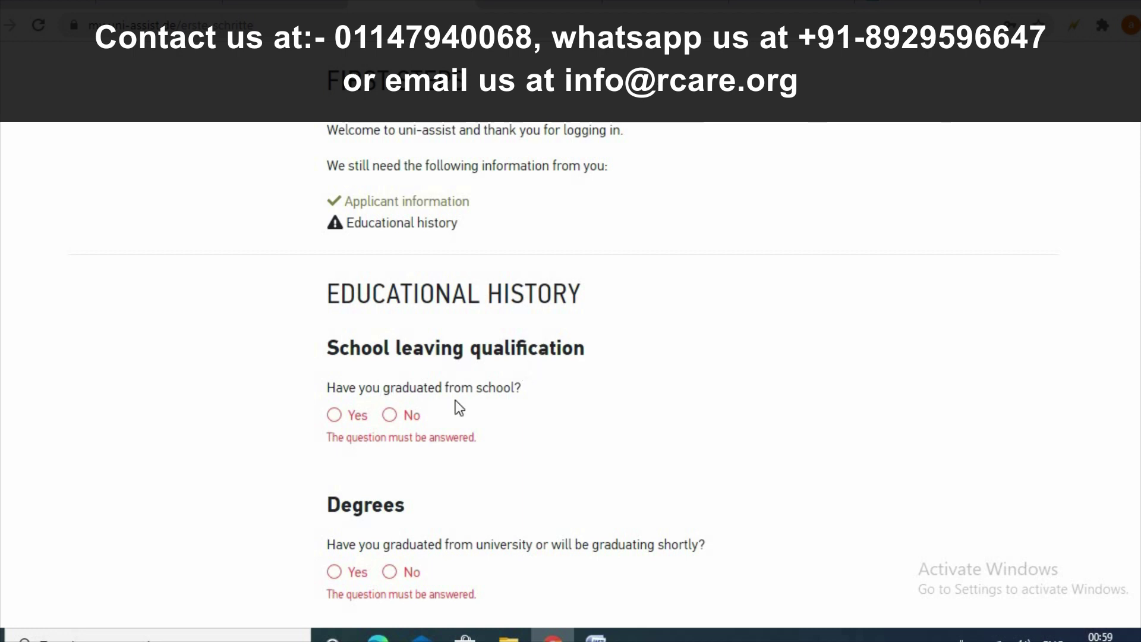
pyautogui.click(334, 415)
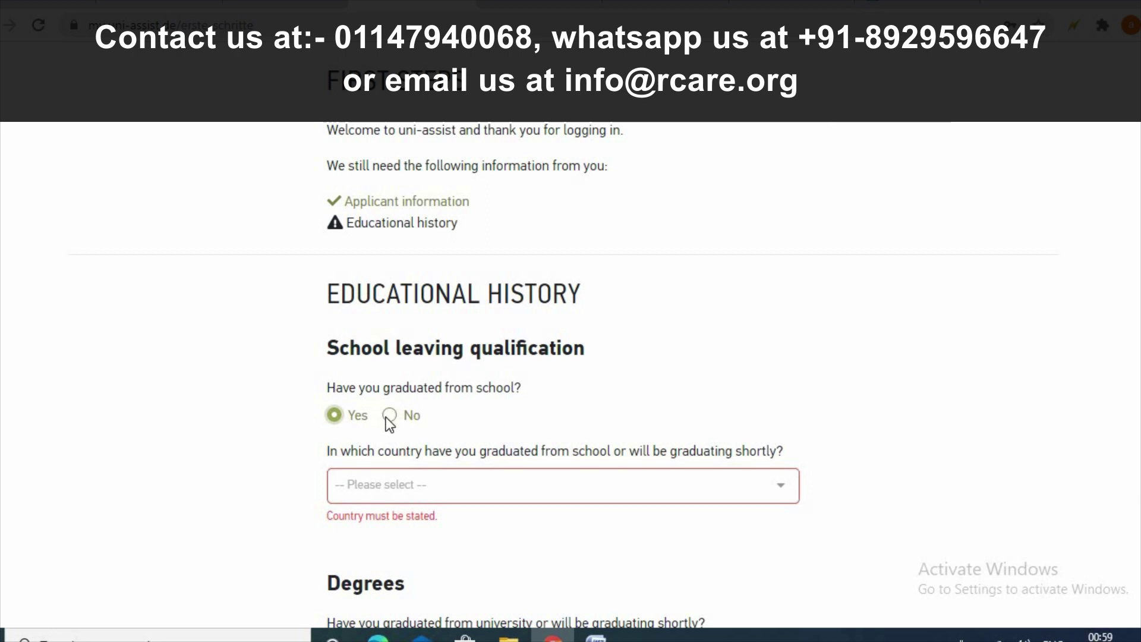
# - Keep school graduation at Yes and pick India from the graduation country list
pyautogui.click(389, 416)
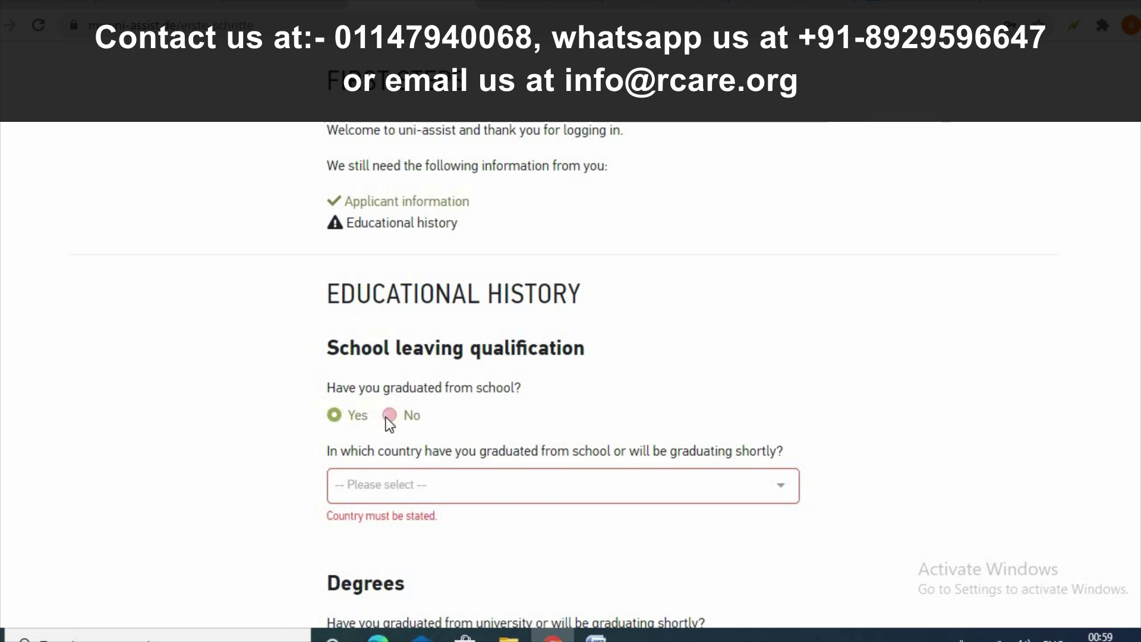
pyautogui.click(336, 415)
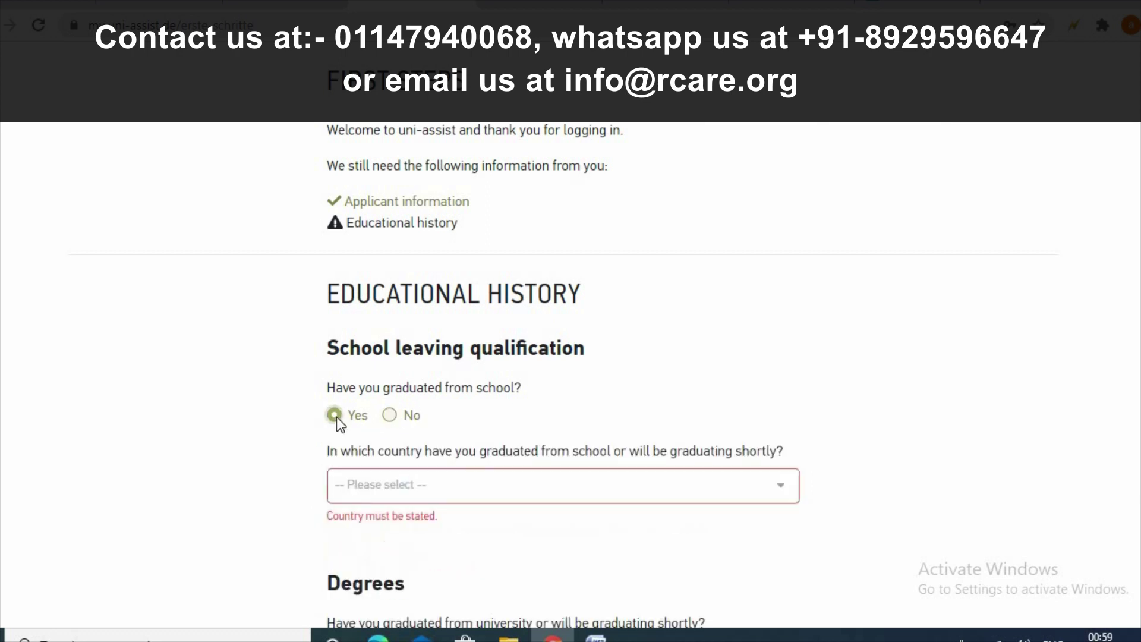
pyautogui.click(645, 483)
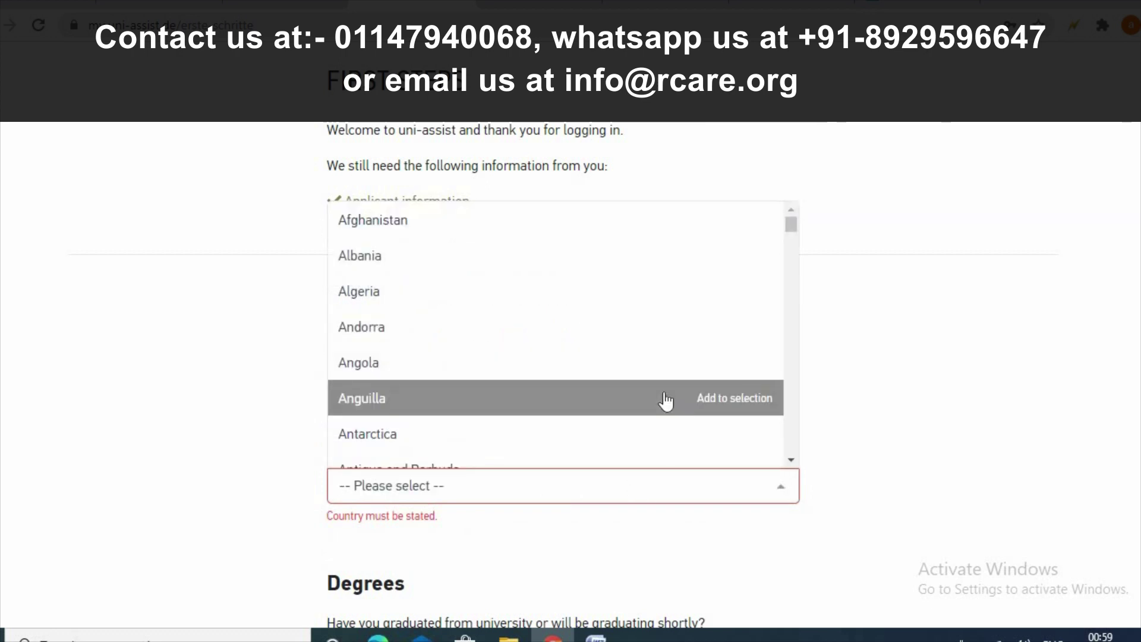
pyautogui.write('i')
pyautogui.click(791, 459)
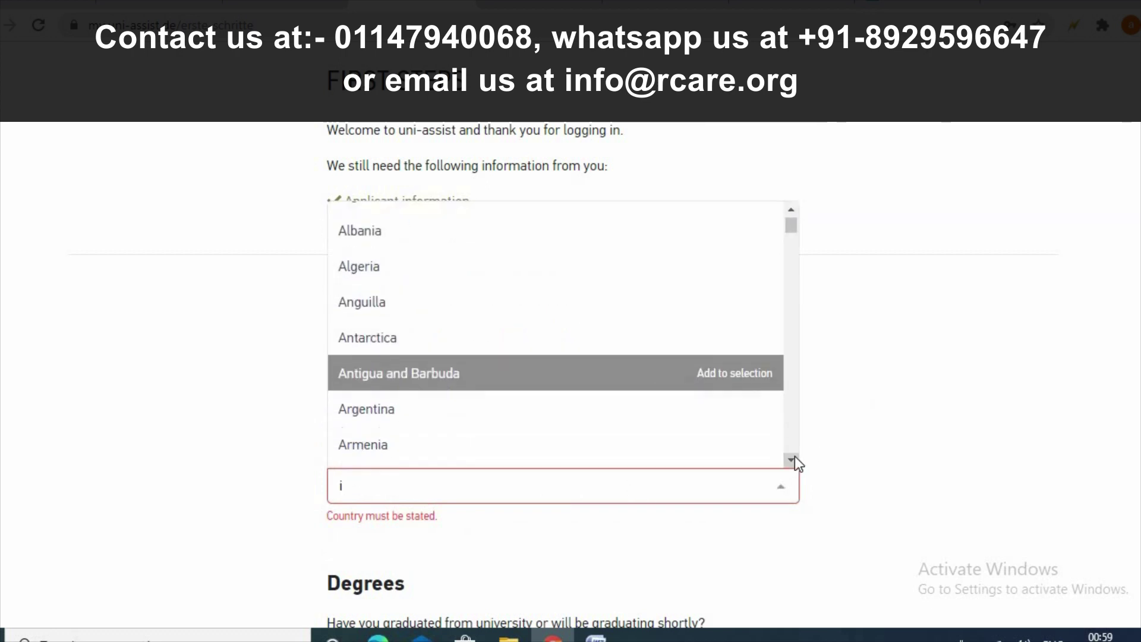
pyautogui.click(792, 459)
pyautogui.click(791, 459)
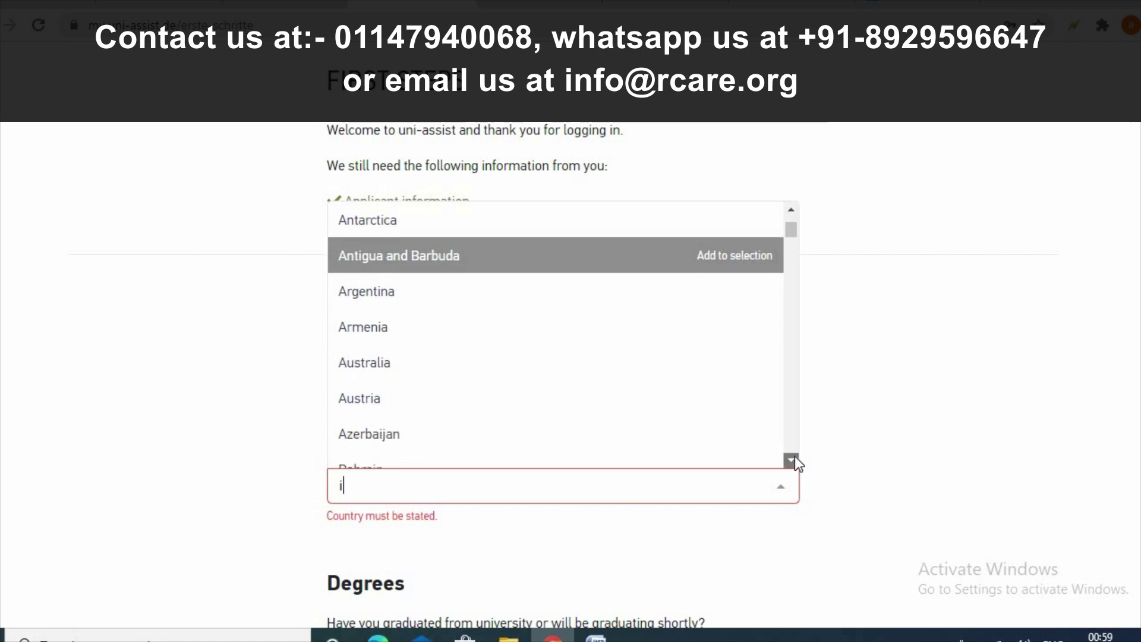
pyautogui.click(791, 459)
pyautogui.click(791, 459)
pyautogui.moveTo(794, 456); pyautogui.dragTo(794, 456)
pyautogui.click(794, 459)
pyautogui.scroll(3, 470, 339)
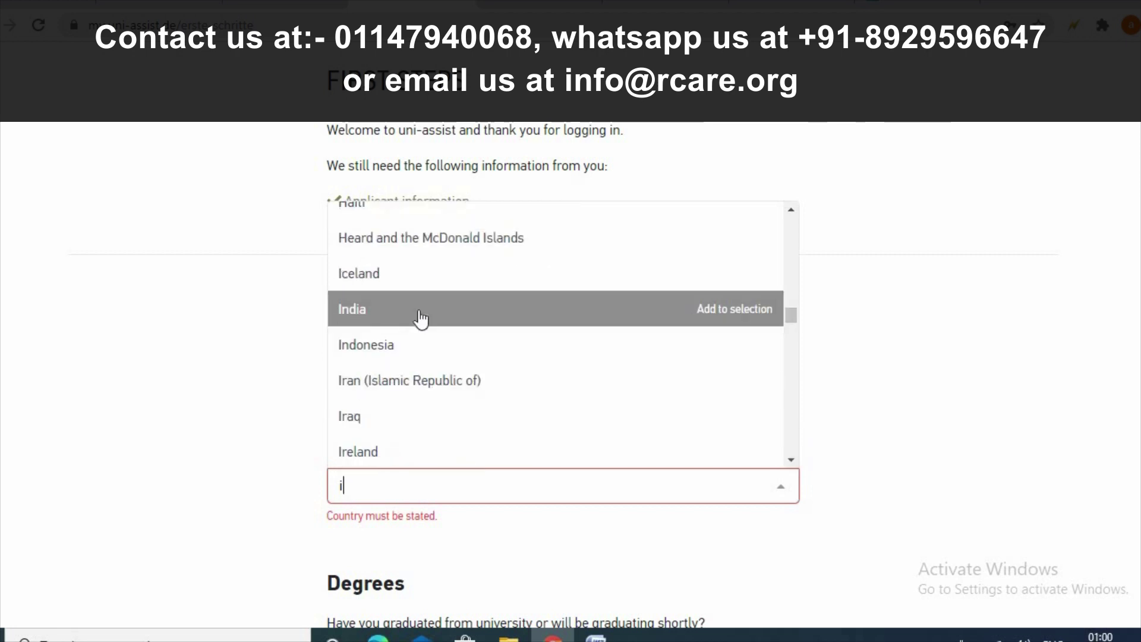
pyautogui.click(420, 319)
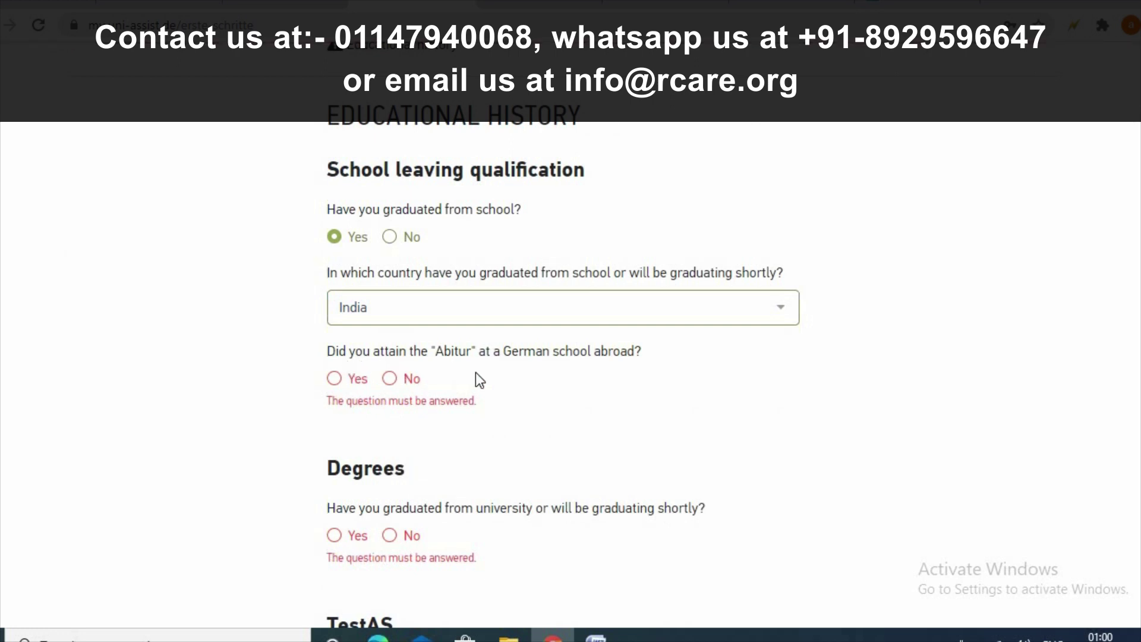
# - Answer No to the Abitur question and mark the school-leaving certificate as Other
pyautogui.click(390, 379)
pyautogui.scroll(-3, 464, 362)
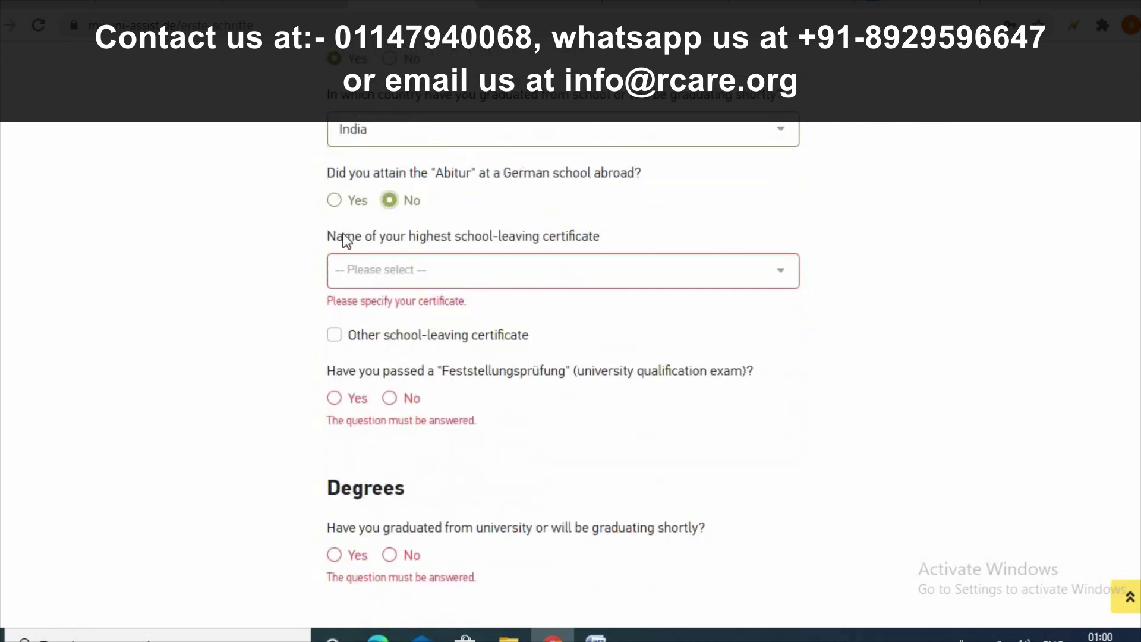
pyautogui.click(667, 271)
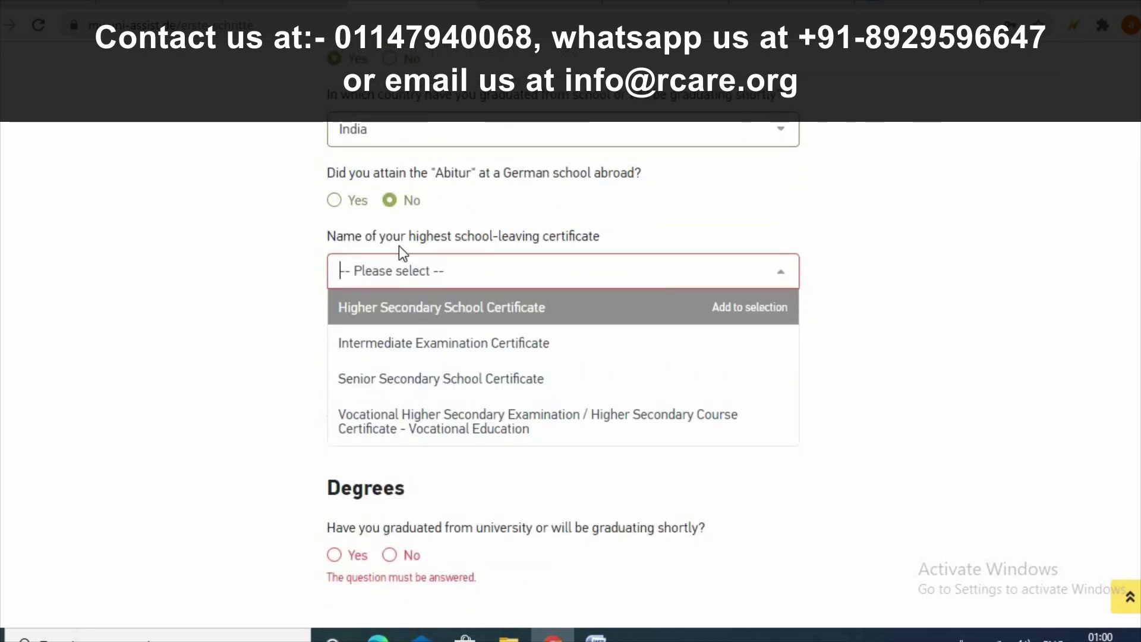
pyautogui.click(563, 316)
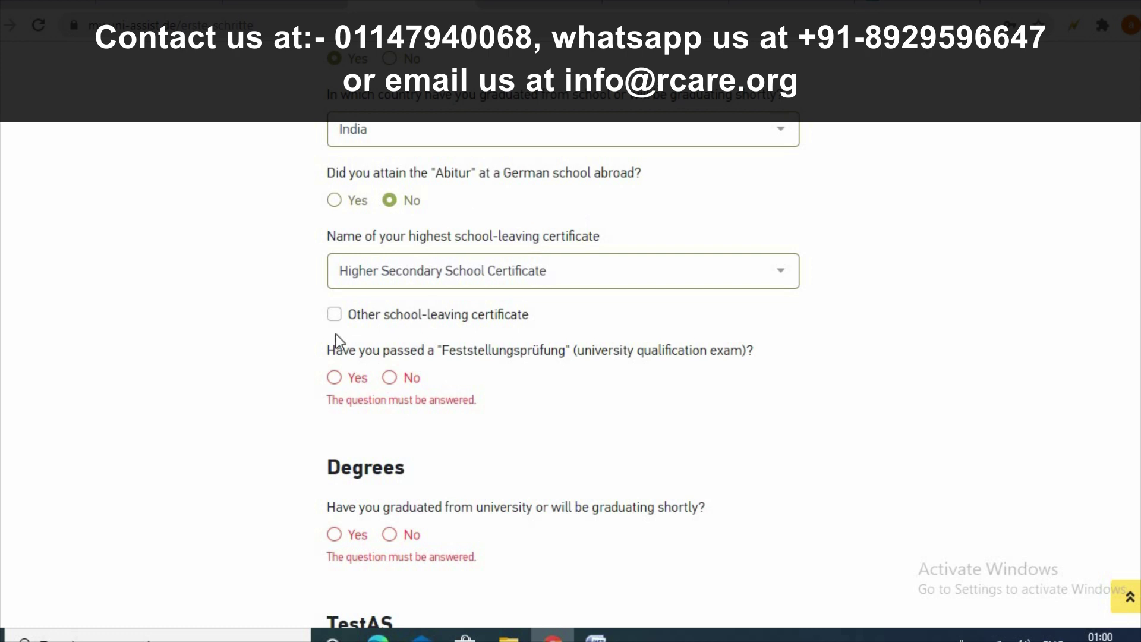
pyautogui.click(334, 314)
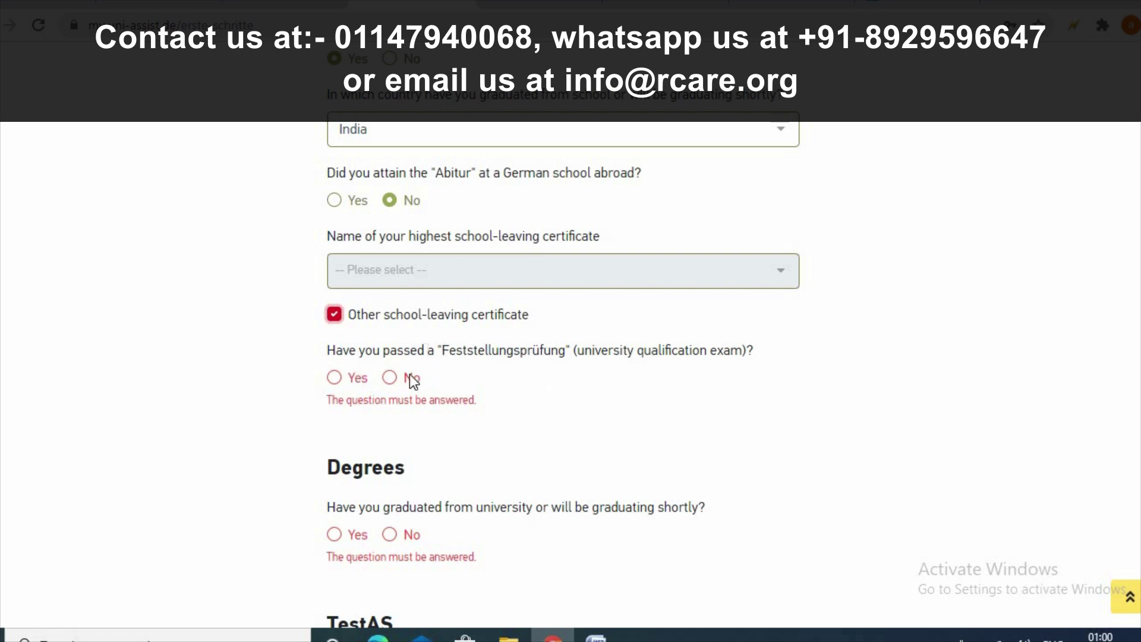
# - Answer No to the Feststellungsprüfung and Yes to a university degree, typing 'i' for the degree country
pyautogui.click(390, 378)
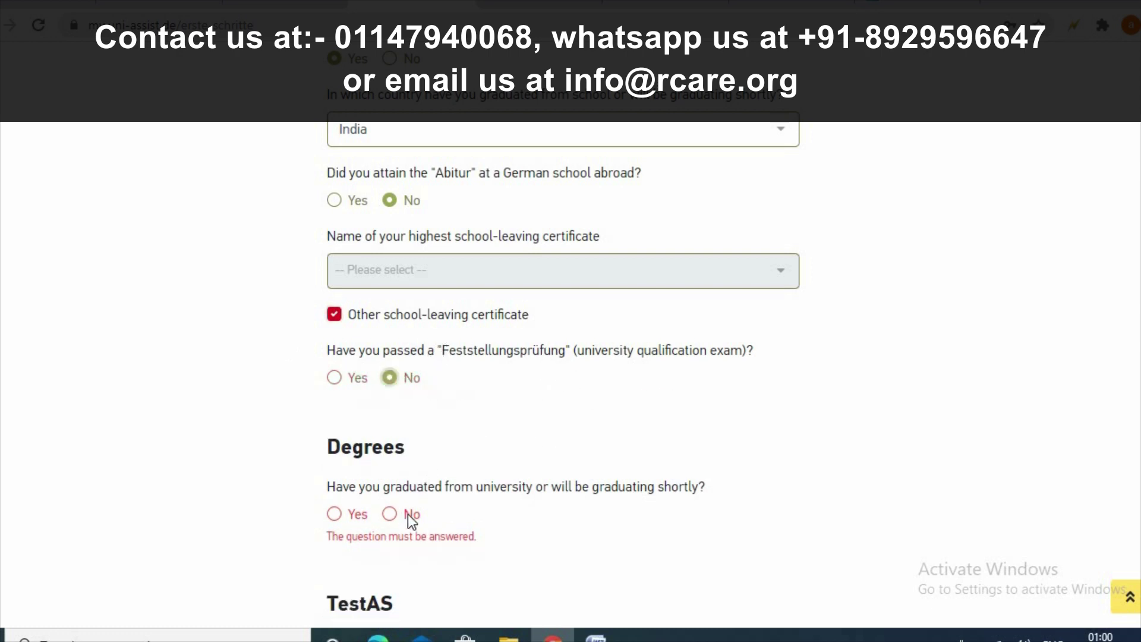
pyautogui.click(336, 516)
pyautogui.scroll(-3, 572, 447)
pyautogui.click(572, 415)
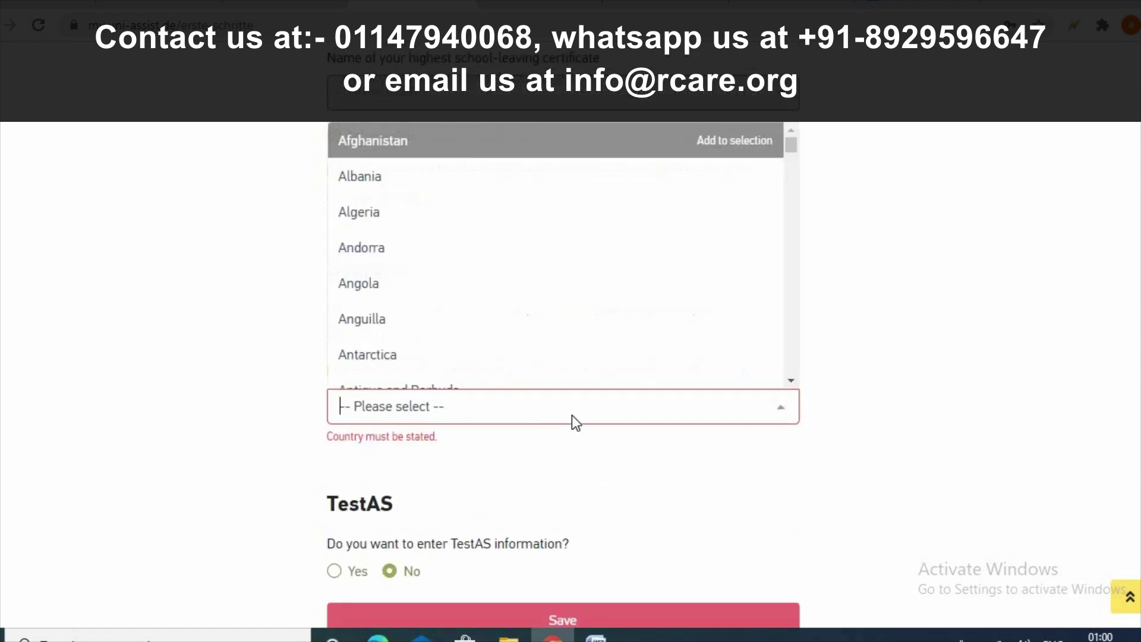
pyautogui.write('i')
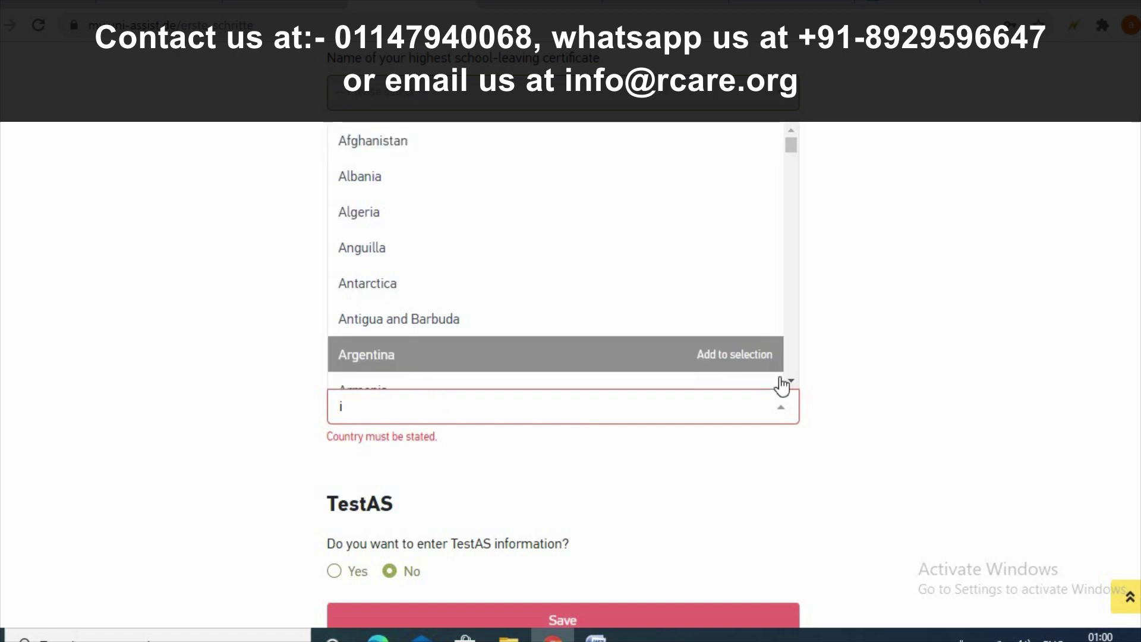
pyautogui.moveTo(791, 382); pyautogui.dragTo(791, 381)
pyautogui.scroll(3, 779, 267)
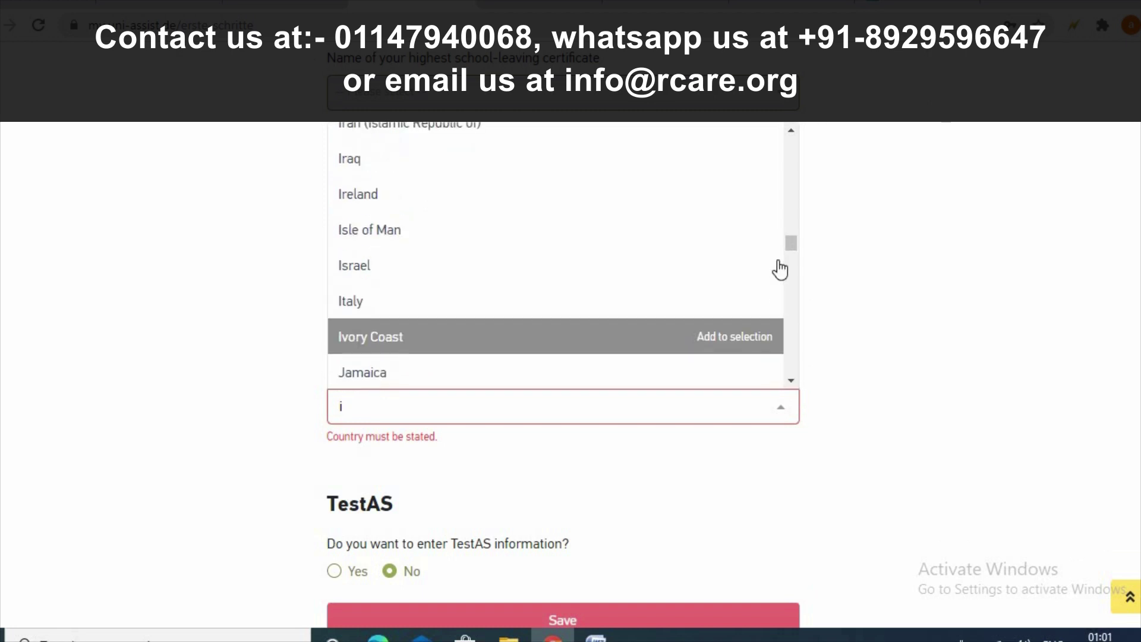
# - Set India as the degree country and Acharya Nagarjuna University as the university
pyautogui.click(601, 148)
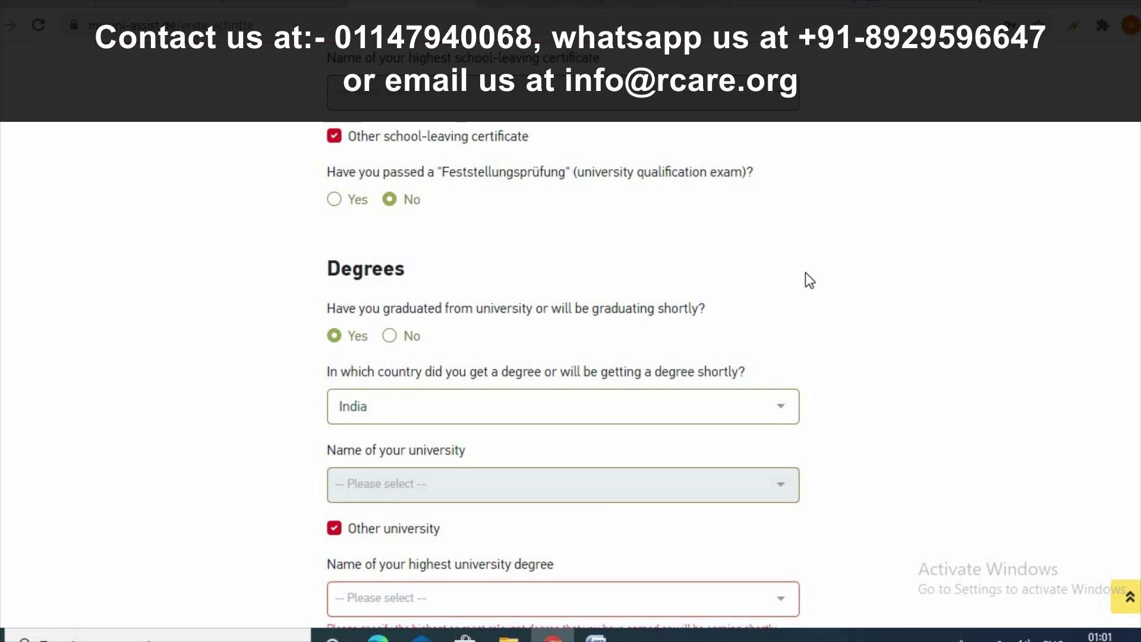
pyautogui.scroll(-2, 697, 148)
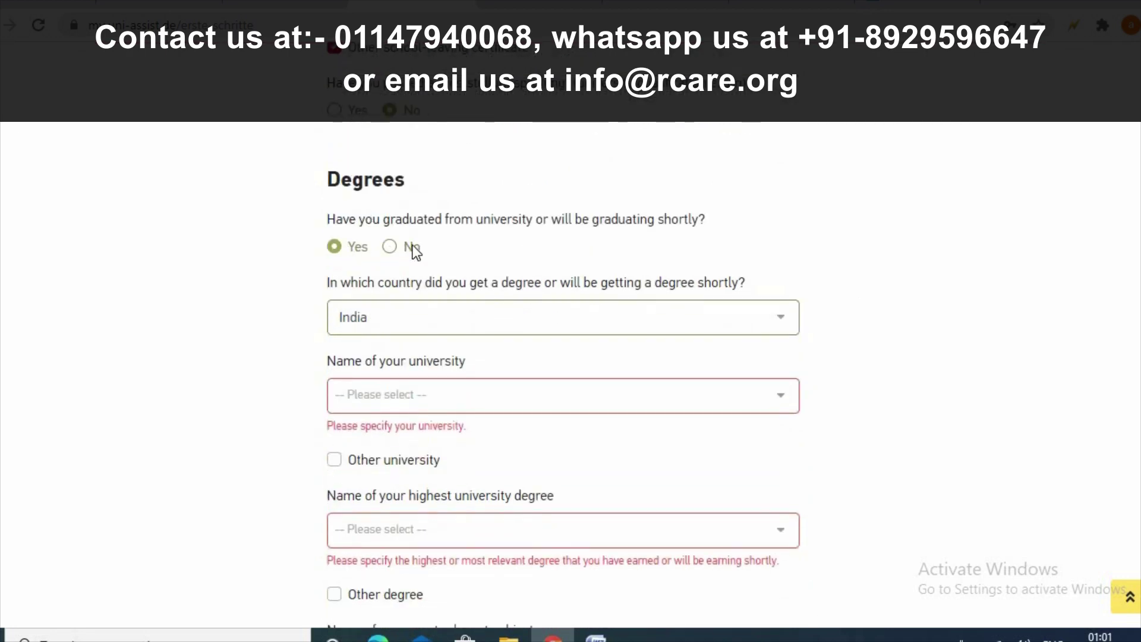
pyautogui.click(393, 396)
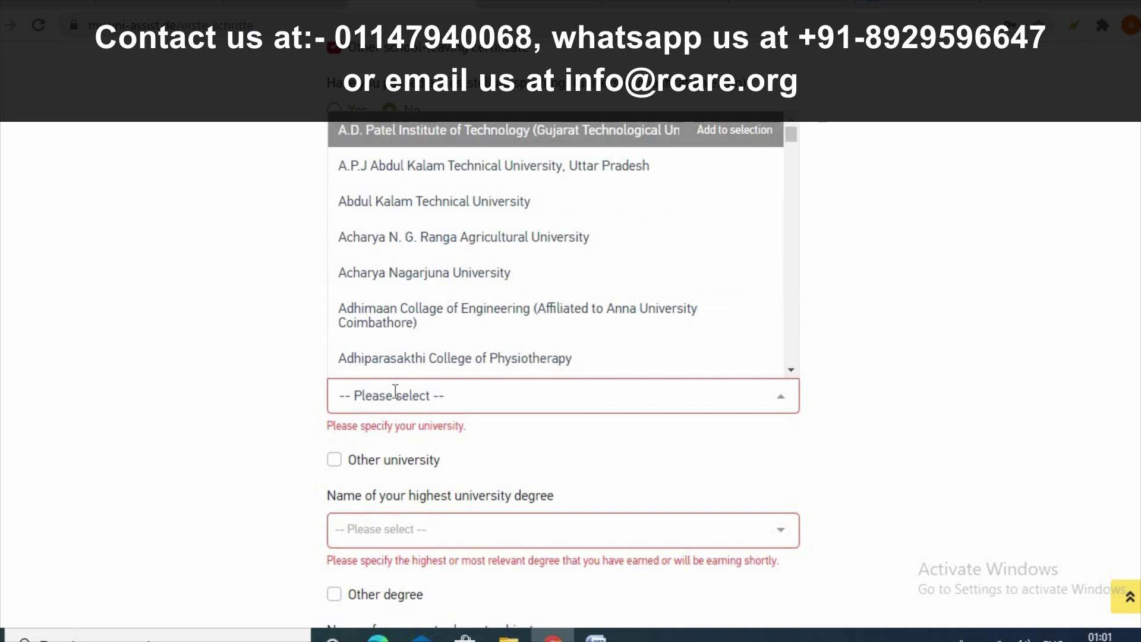
pyautogui.write('d')
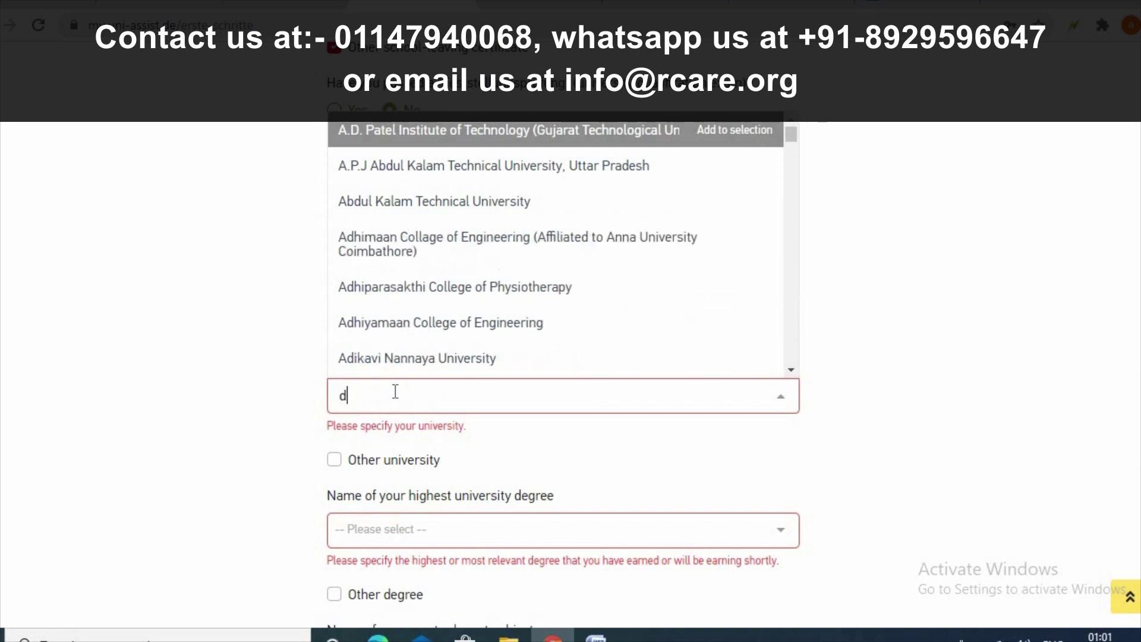
pyautogui.write('elhi ')
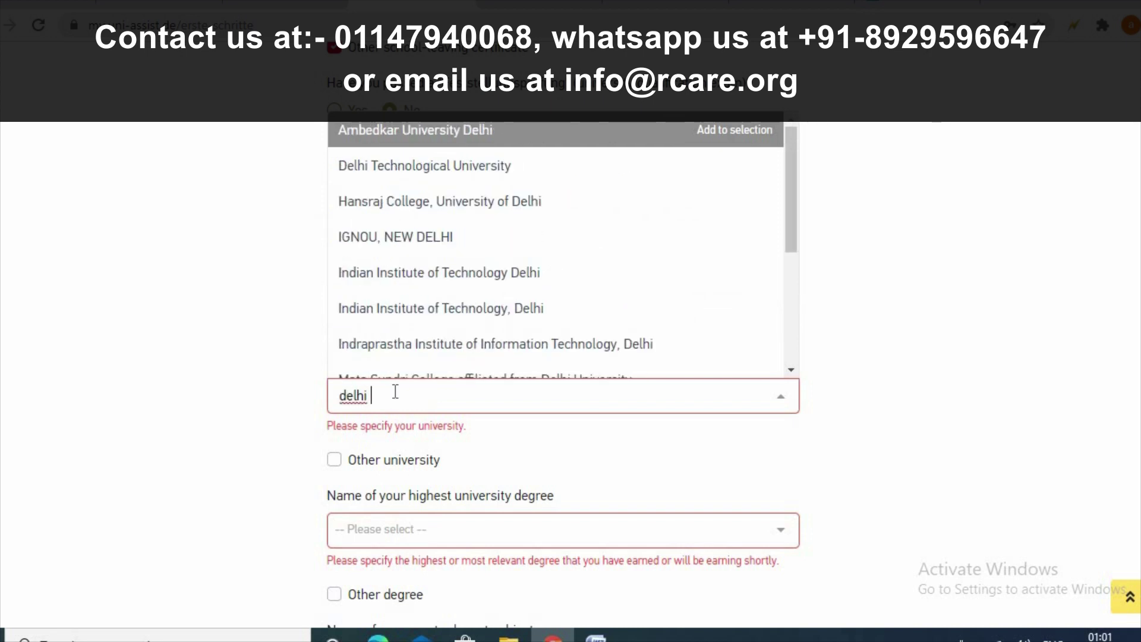
pyautogui.write('university')
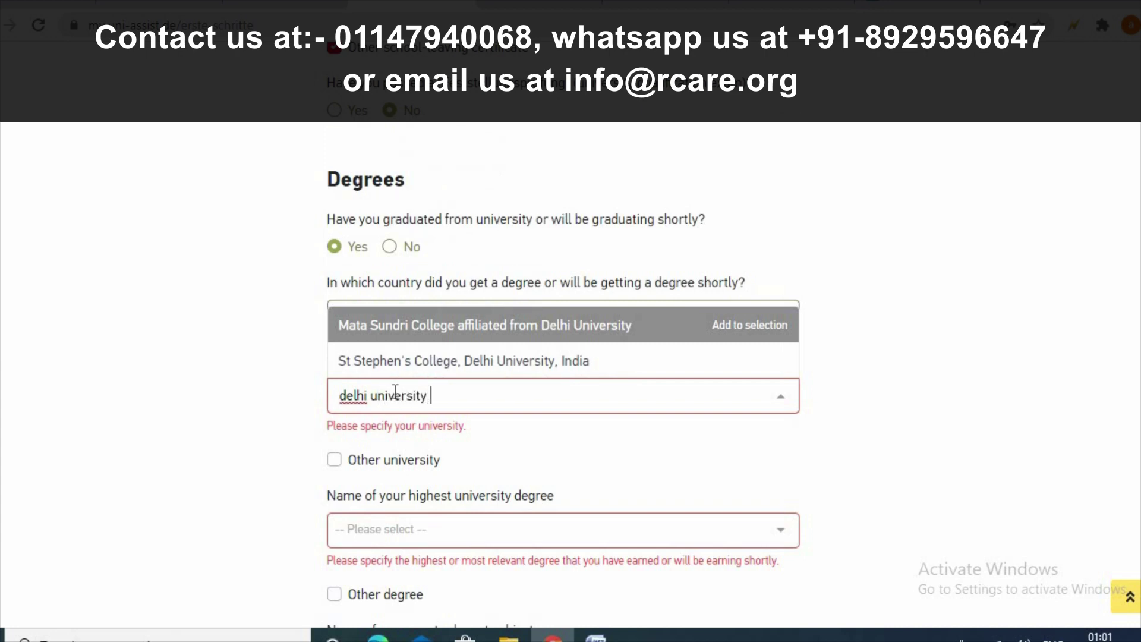
pyautogui.click(335, 459)
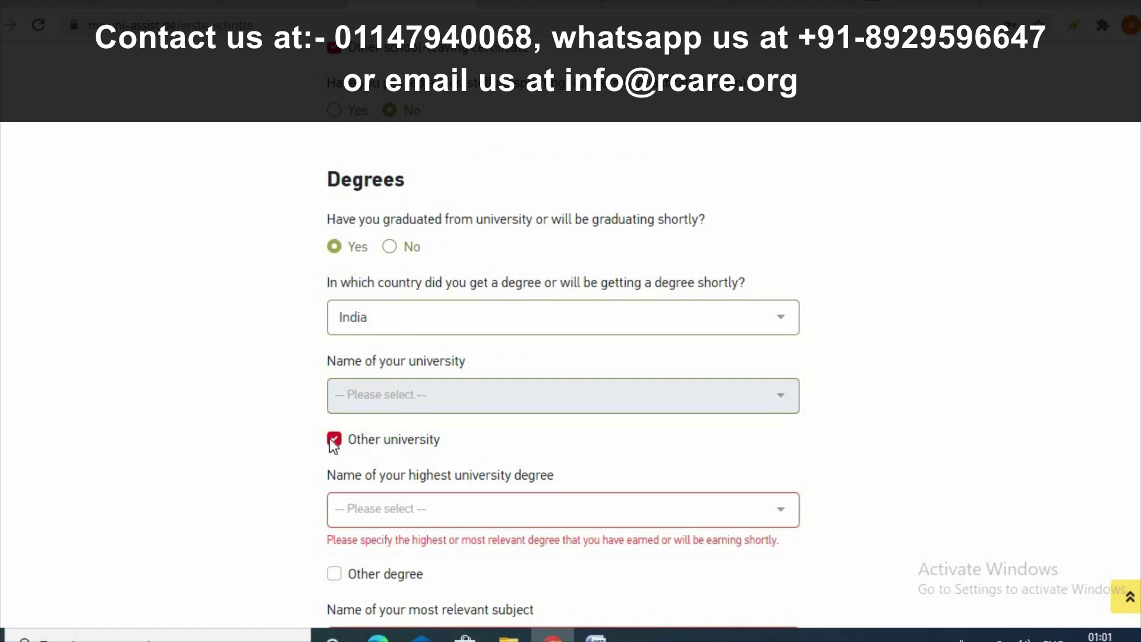
pyautogui.click(331, 438)
pyautogui.click(783, 400)
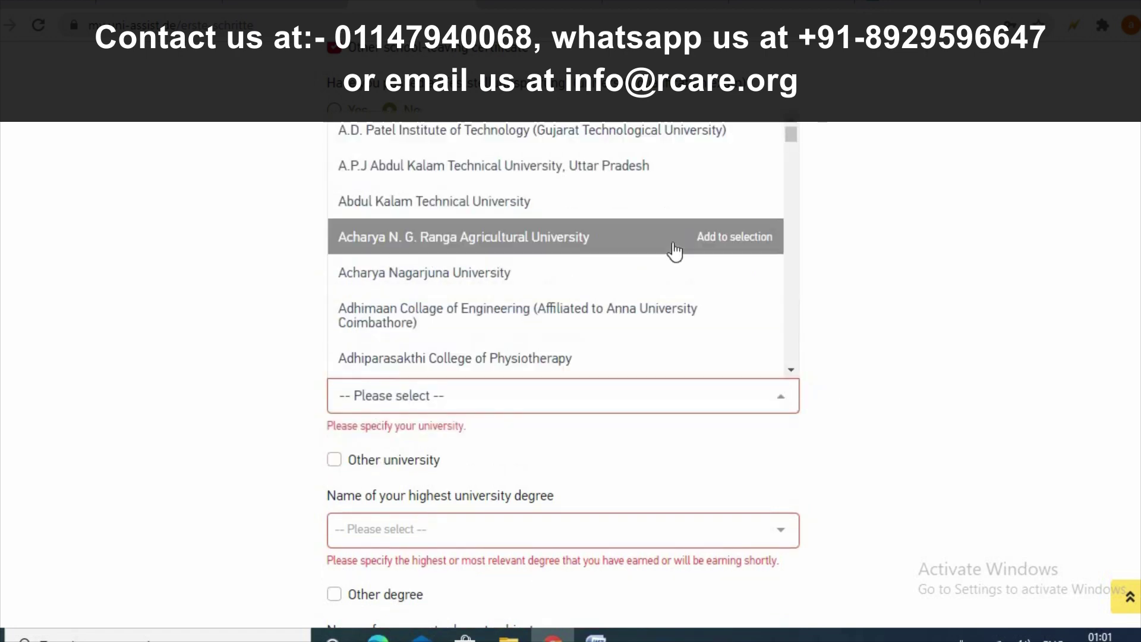
pyautogui.click(617, 291)
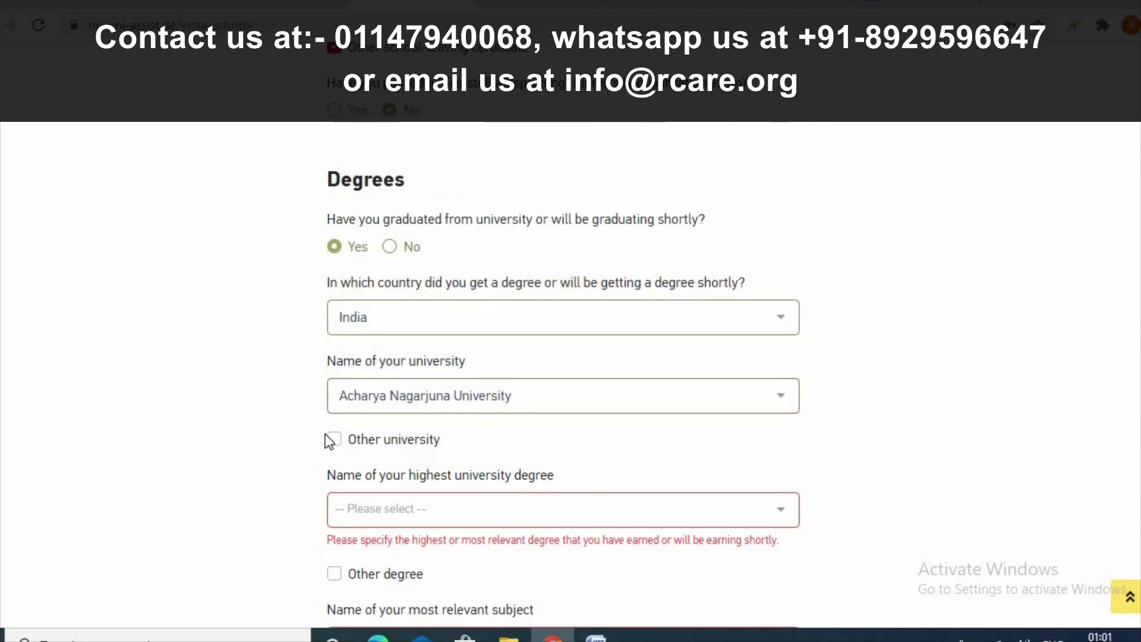
# - Leave the degree marked as listed and bring up the university degree list
pyautogui.scroll(-2, 345, 505)
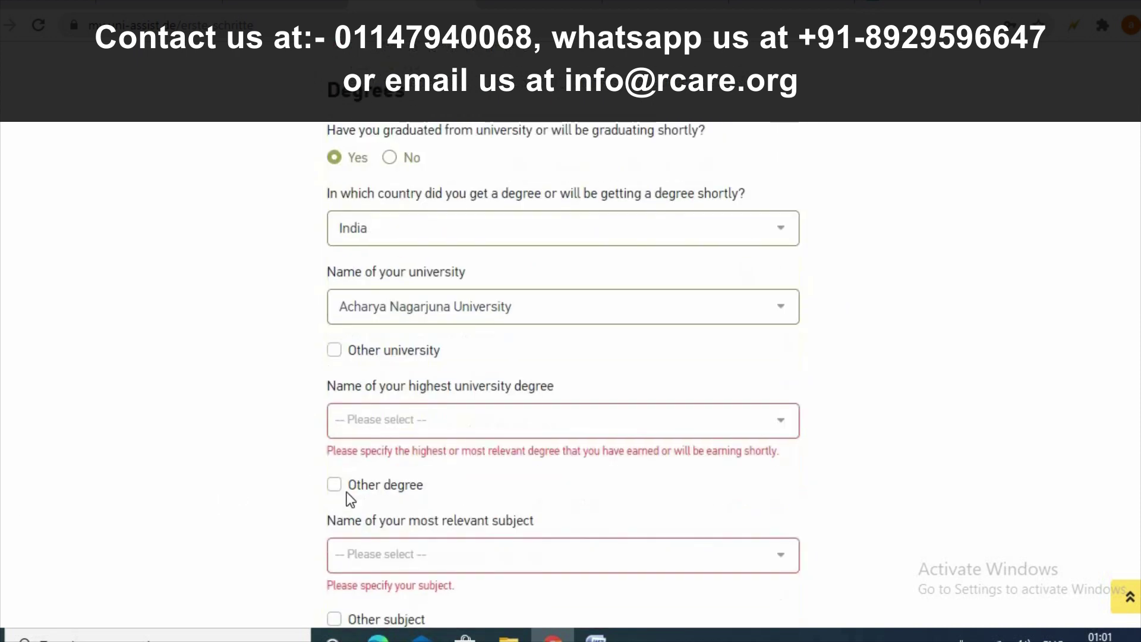
pyautogui.click(335, 485)
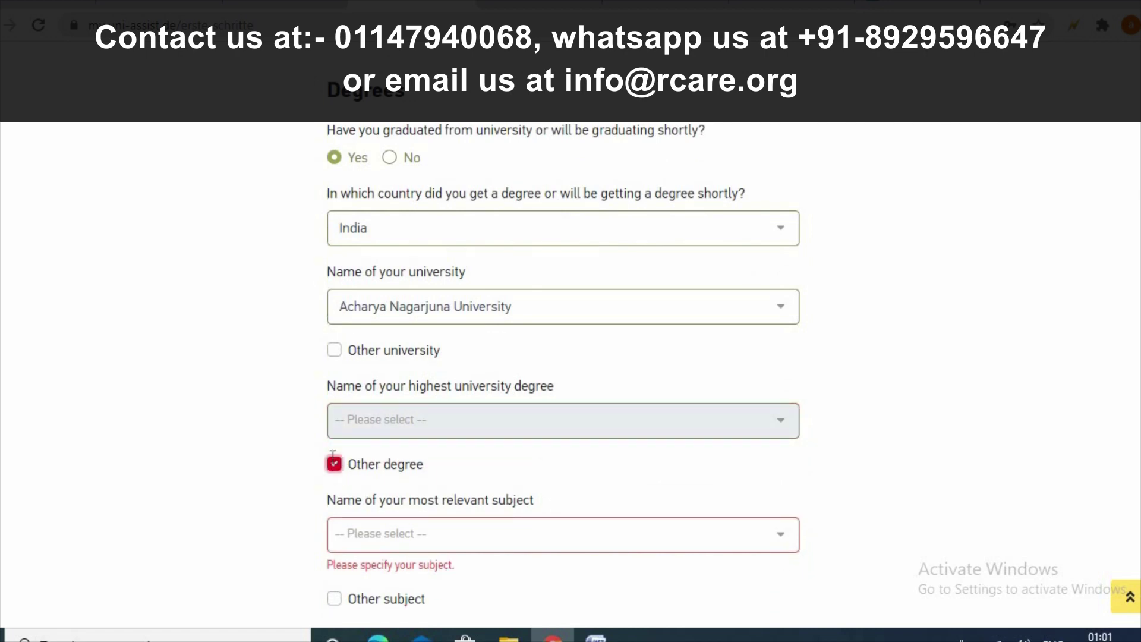
pyautogui.click(334, 482)
pyautogui.click(483, 434)
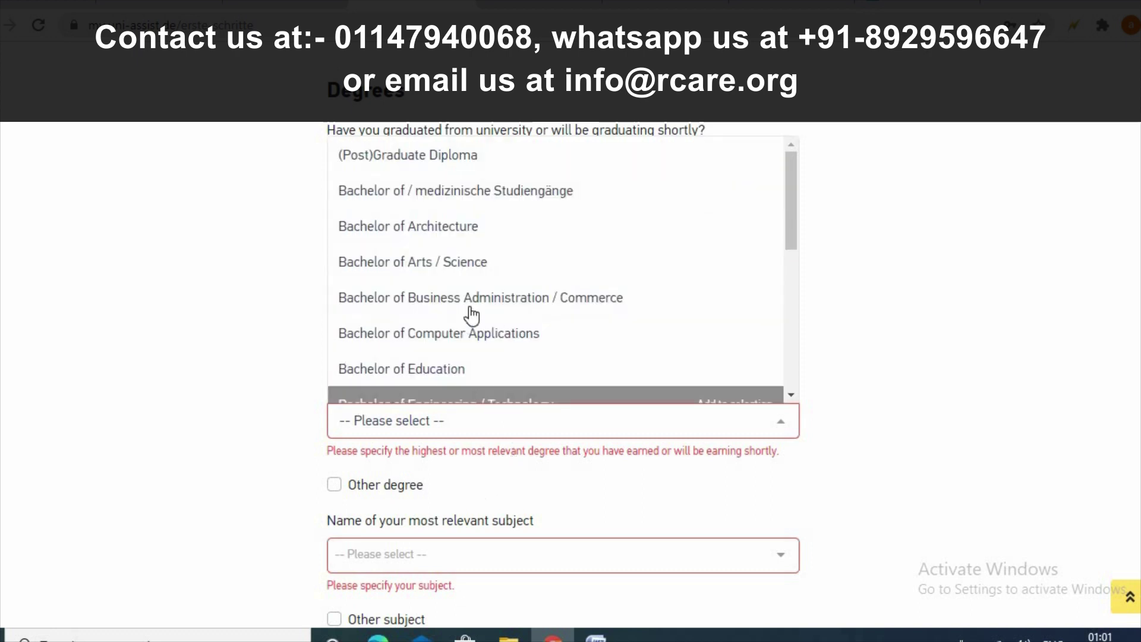
# - Set the highest degree to Bachelor of Computer Applications, tentatively choosing Aircraft Maintenance Engineering as subject
pyautogui.click(383, 347)
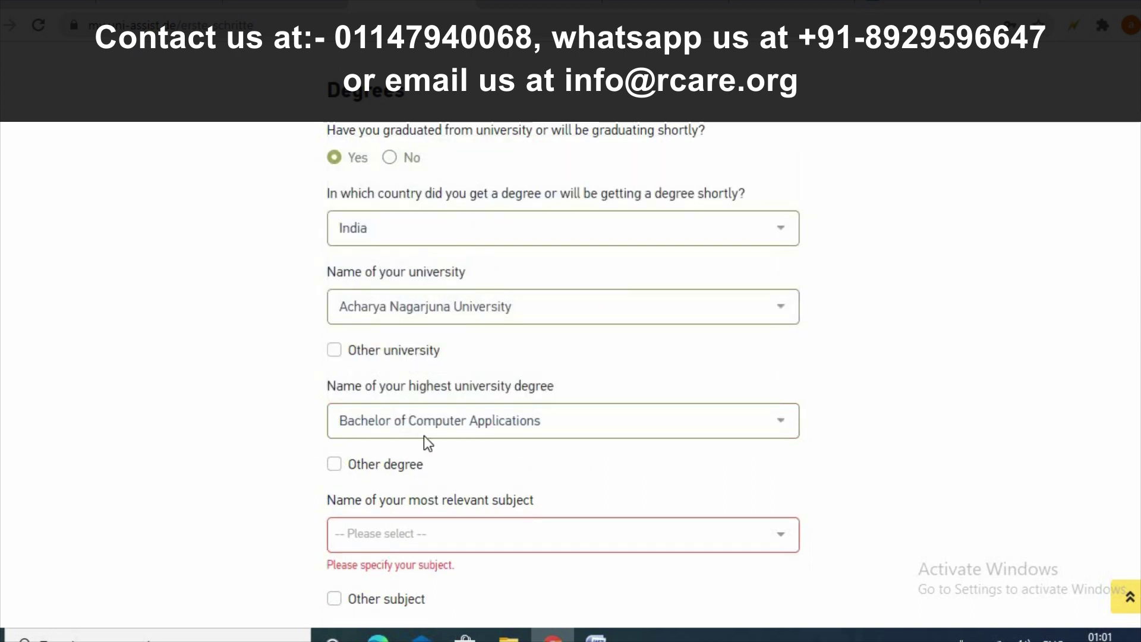
pyautogui.scroll(-2, 510, 416)
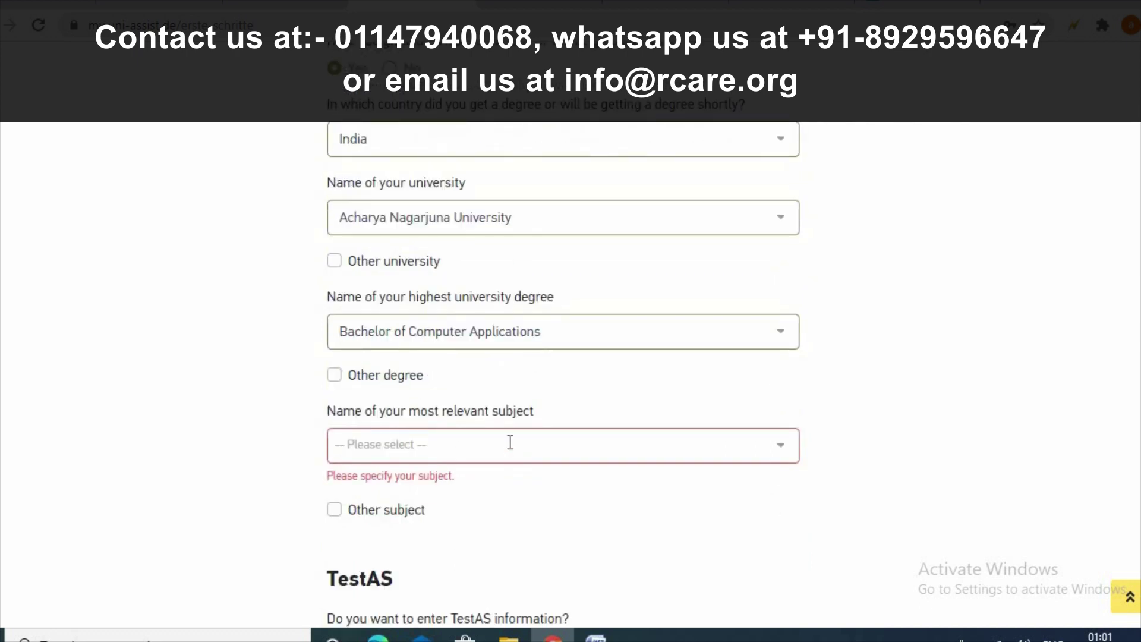
pyautogui.click(510, 445)
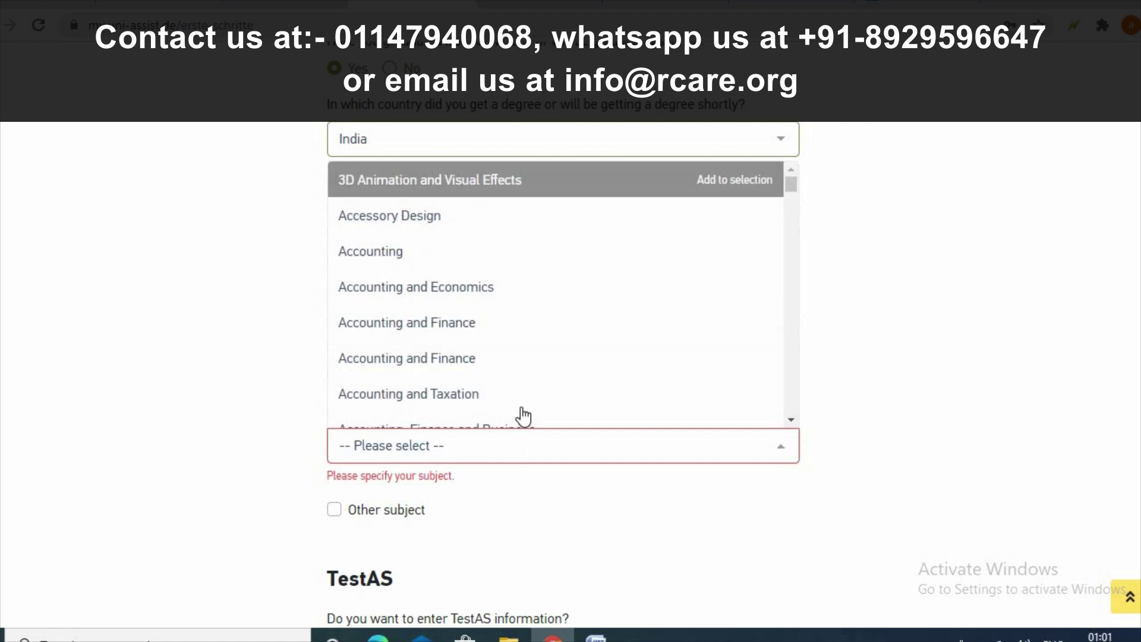
pyautogui.scroll(-12, 523, 368)
pyautogui.click(523, 364)
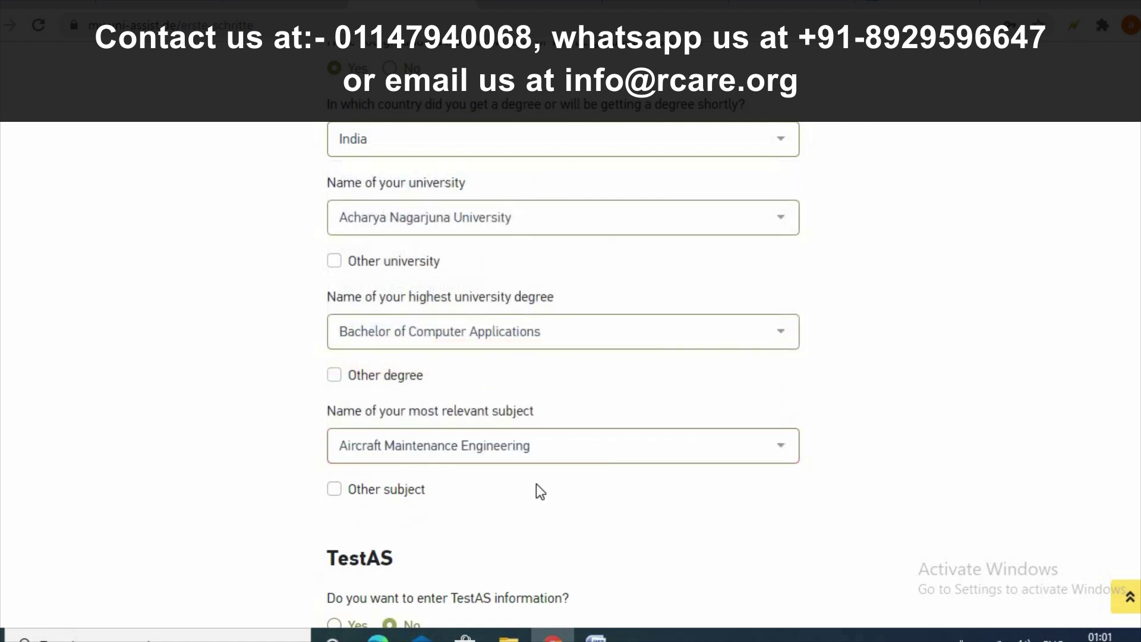
# - Replace the subject with Architecture as the most relevant subject
pyautogui.scroll(-2, 537, 484)
pyautogui.click(334, 400)
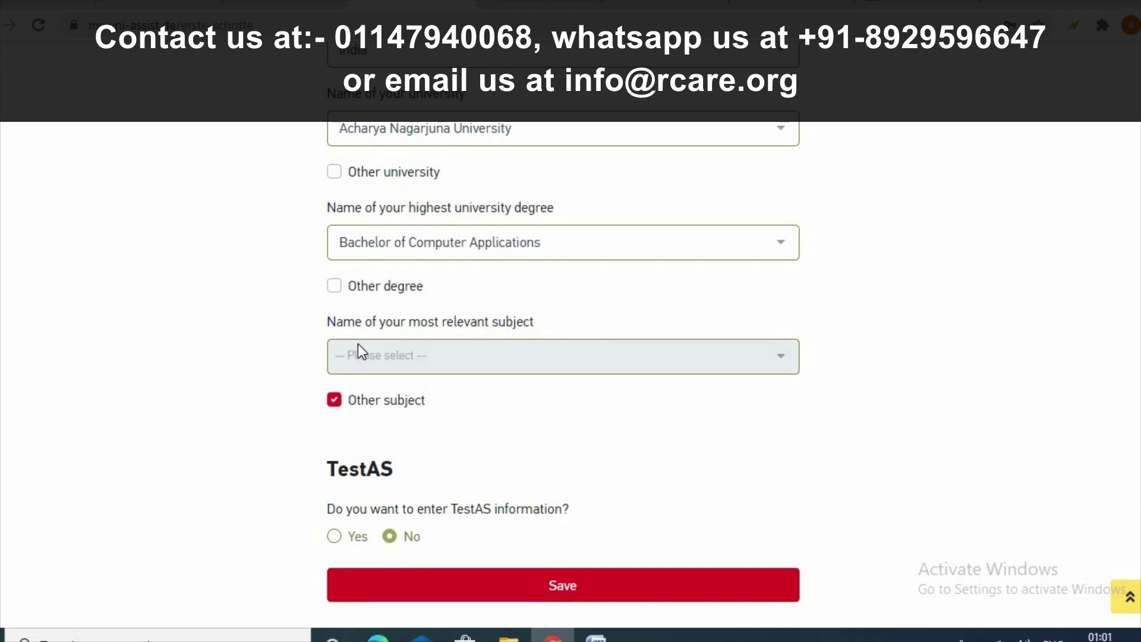
pyautogui.click(367, 368)
pyautogui.click(367, 365)
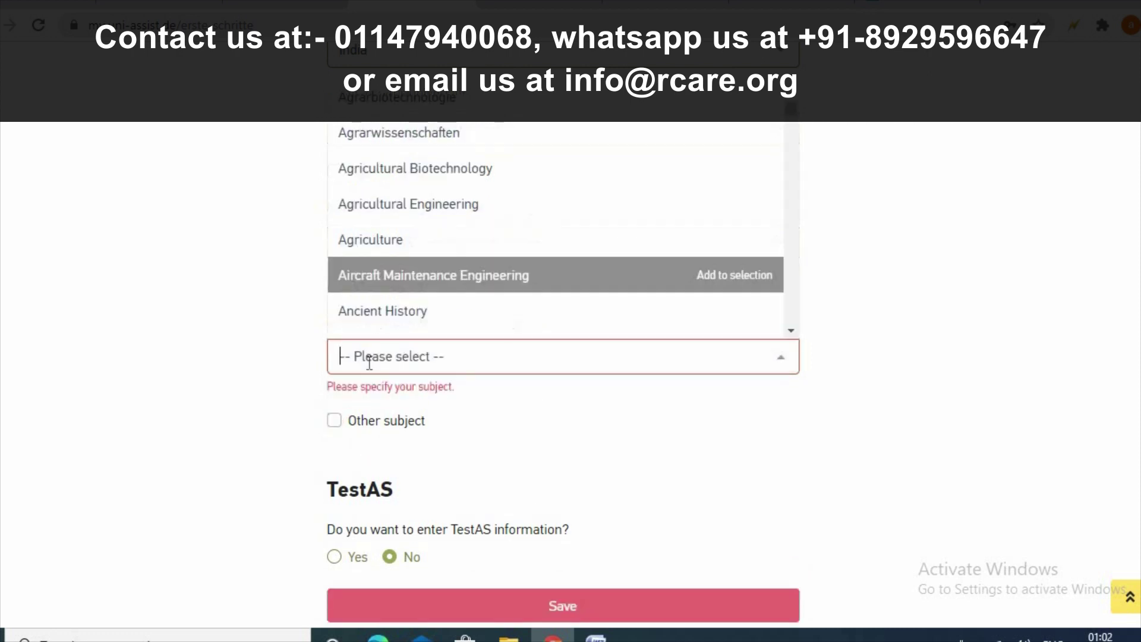
pyautogui.scroll(-3, 464, 254)
pyautogui.scroll(-10, 463, 253)
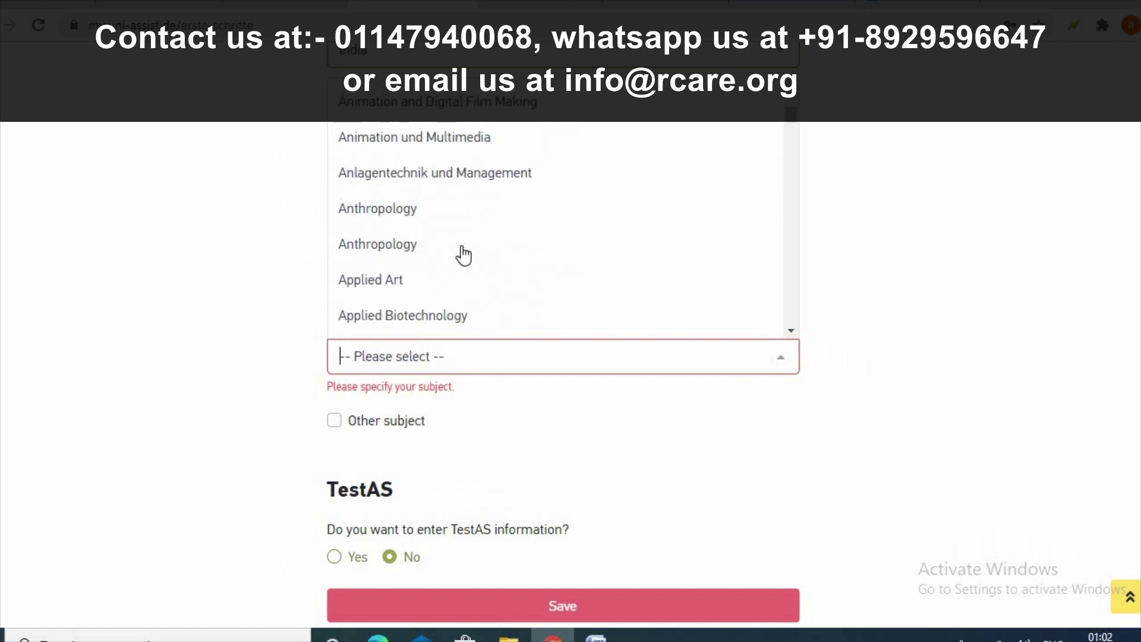
pyautogui.click(334, 420)
pyautogui.click(336, 418)
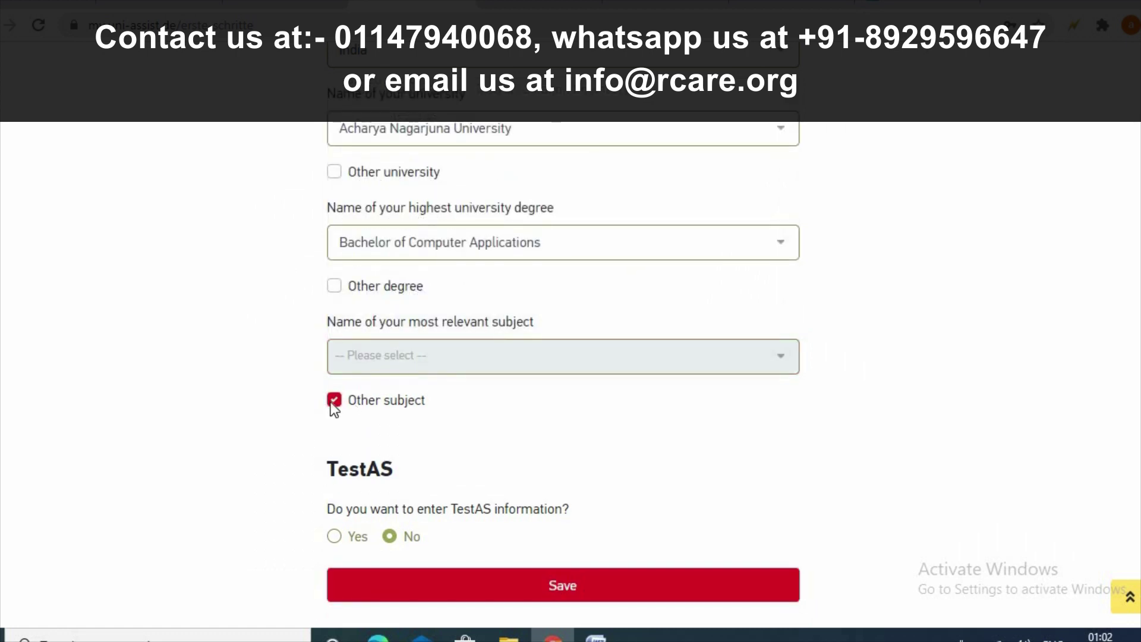
pyautogui.click(334, 401)
pyautogui.click(373, 365)
pyautogui.click(365, 262)
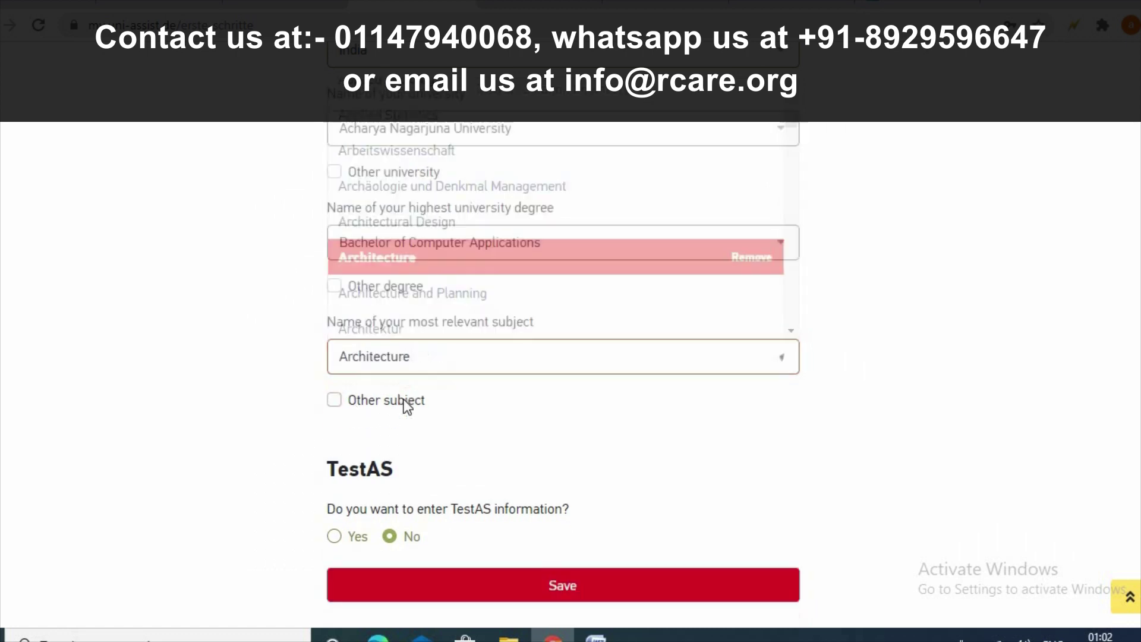
pyautogui.scroll(-3, 288, 360)
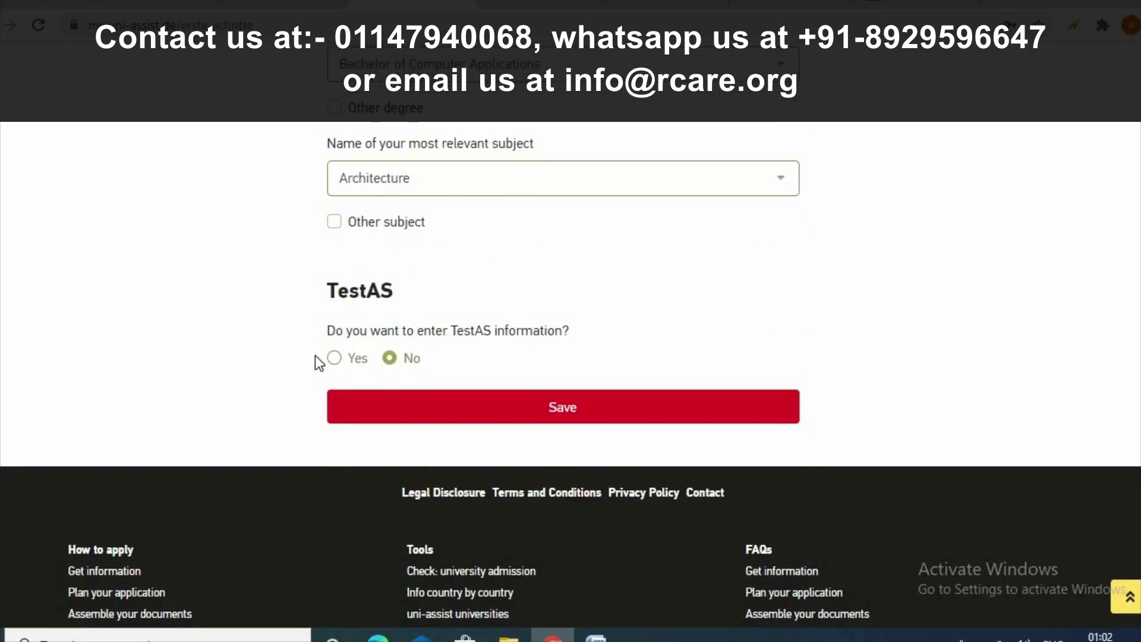
# - Answer No to entering TestAS information, leave the results consent unticked, and save the educational history
pyautogui.click(334, 359)
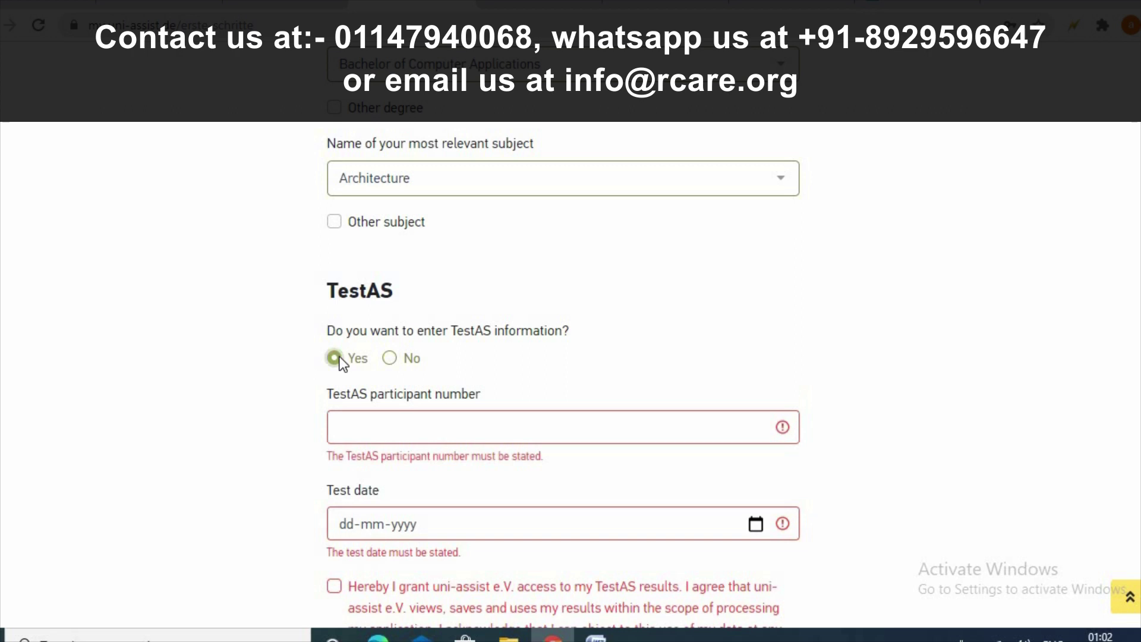
pyautogui.click(393, 359)
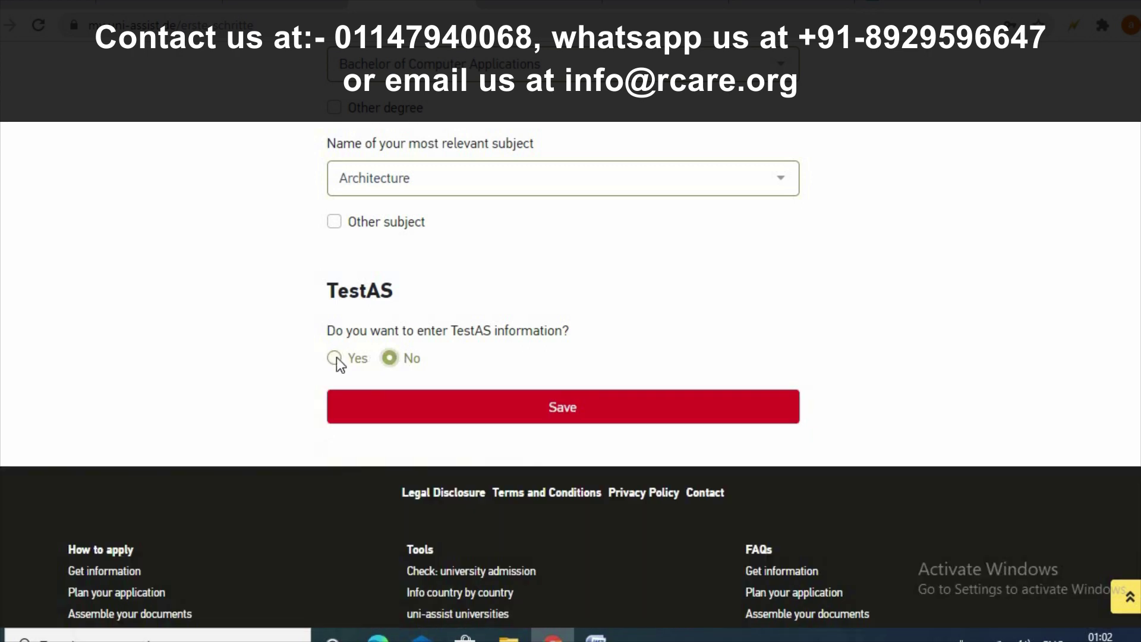
pyautogui.click(335, 358)
pyautogui.scroll(-3, 434, 332)
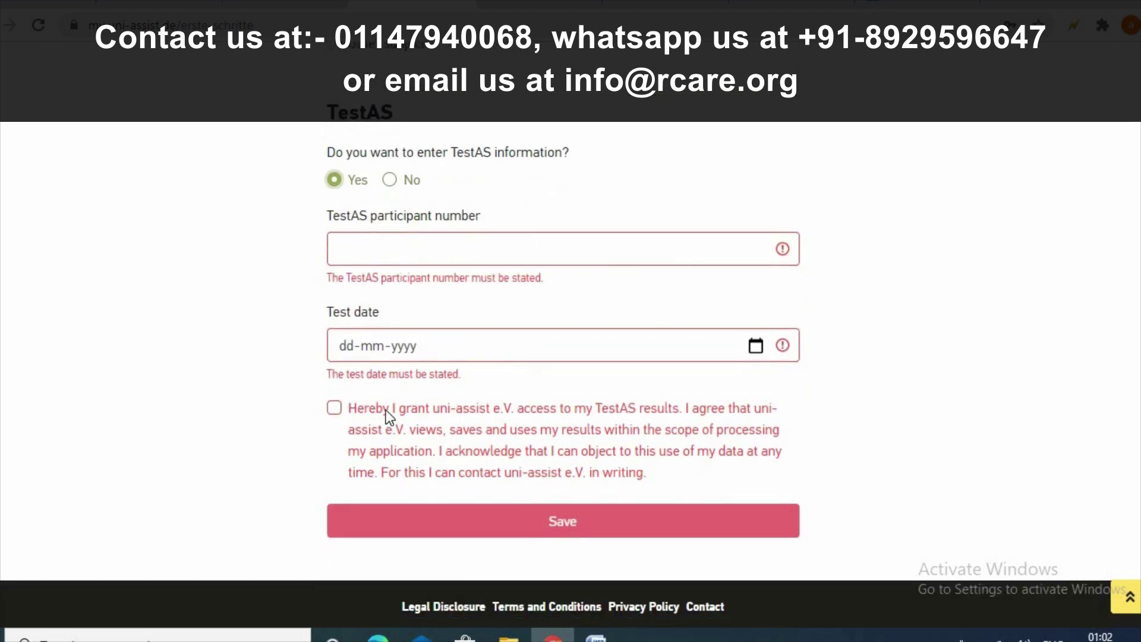
pyautogui.click(335, 407)
pyautogui.click(335, 407)
pyautogui.scroll(1, 359, 247)
pyautogui.scroll(1, 359, 247)
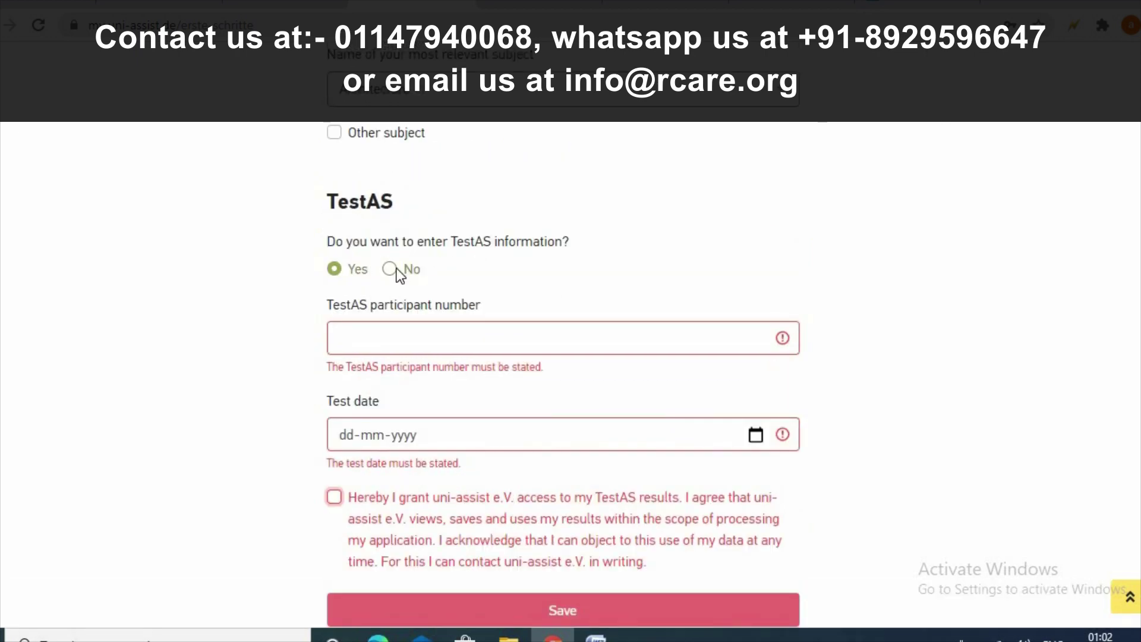
pyautogui.click(397, 269)
pyautogui.click(562, 320)
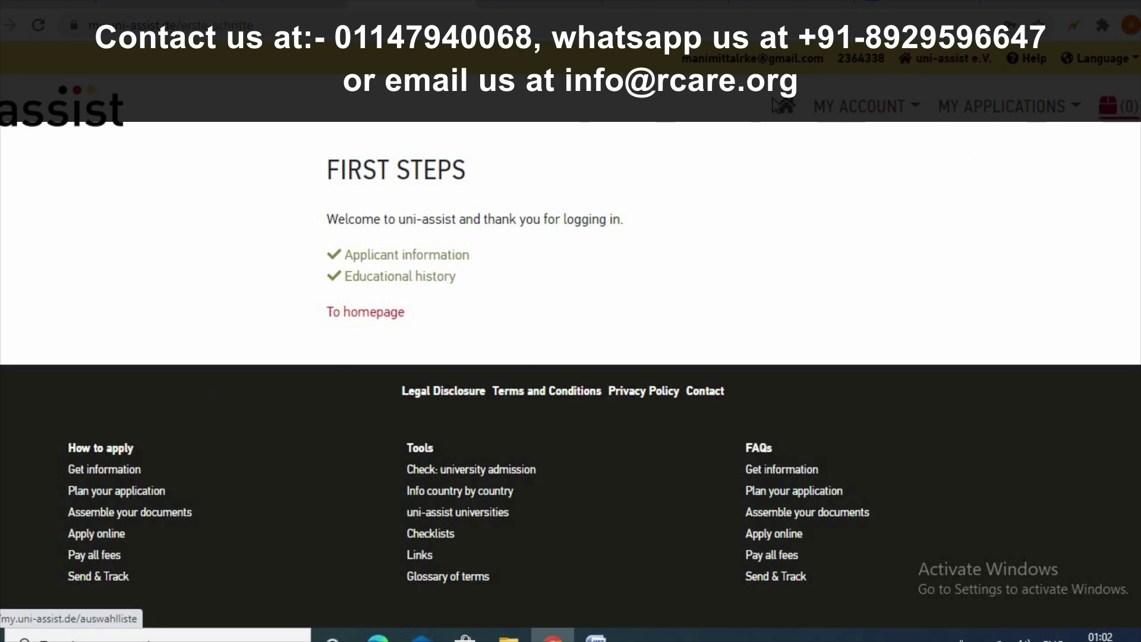
# - Go to My Applications > Application overview, which lists a total of 0 applications
pyautogui.click(841, 107)
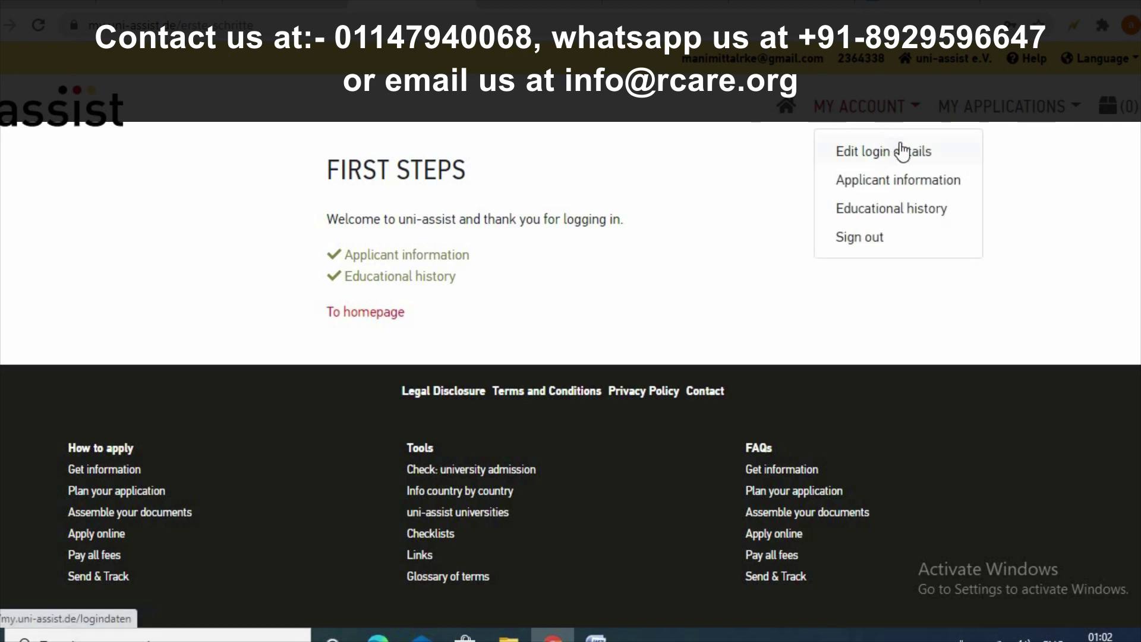
pyautogui.click(983, 112)
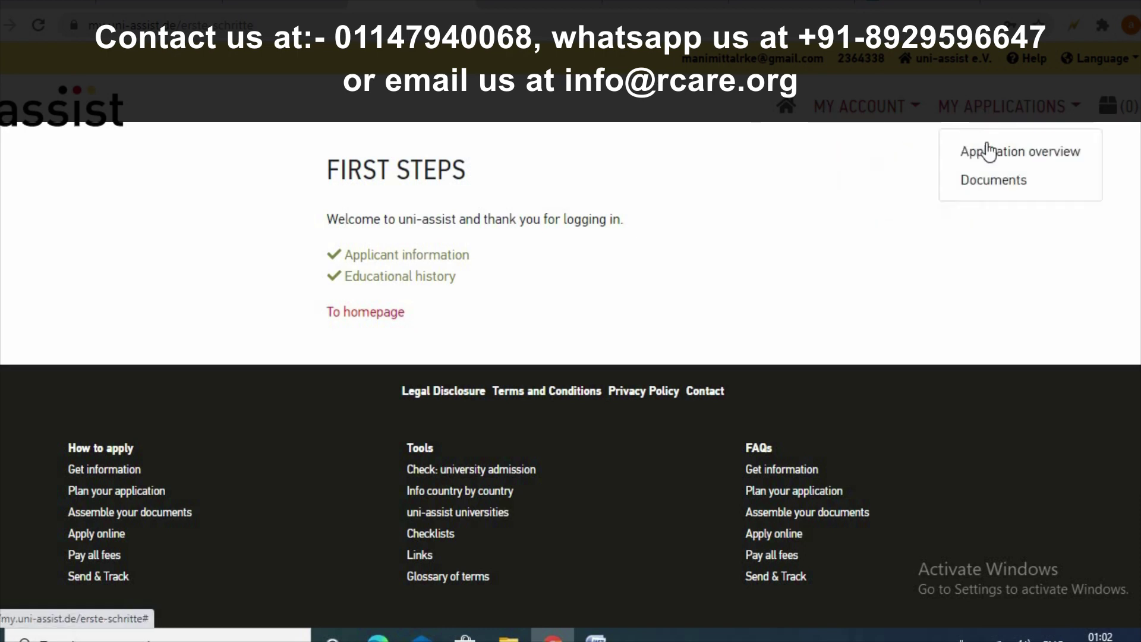
pyautogui.click(988, 152)
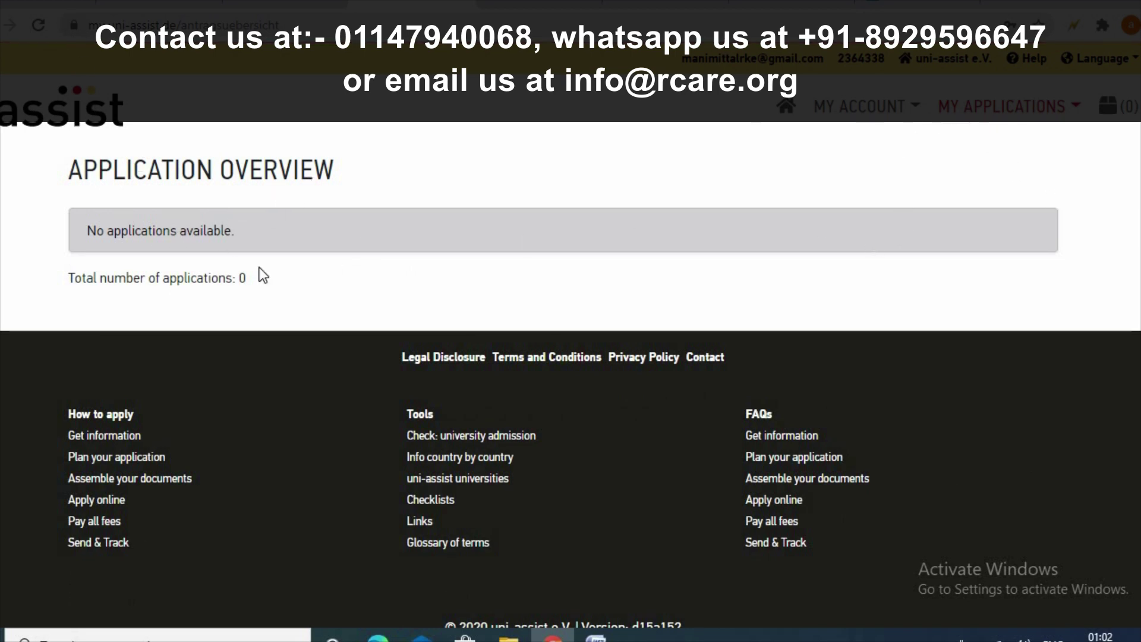
pyautogui.click(862, 108)
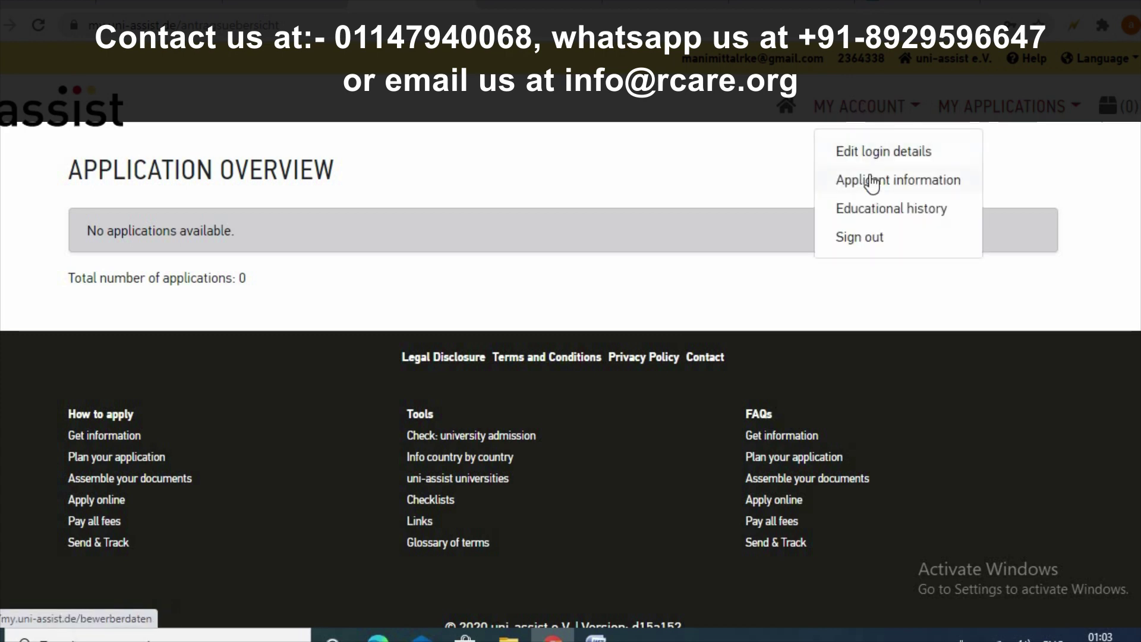
# - Open Applicant information and review step 1 before advancing to contact information
pyautogui.click(869, 180)
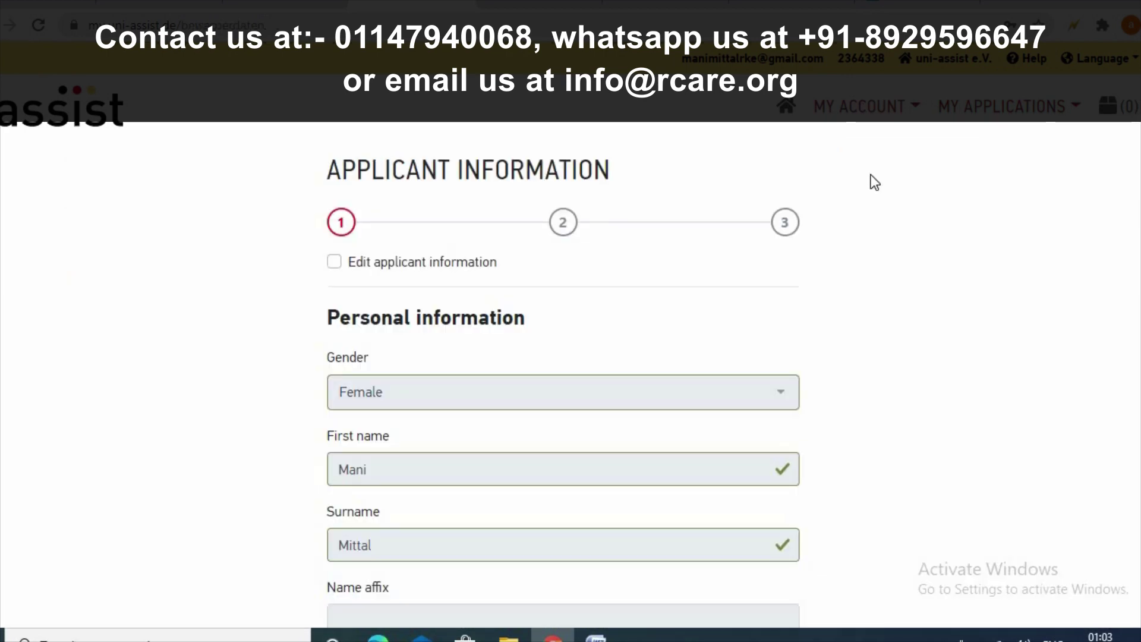
pyautogui.scroll(-12, 805, 435)
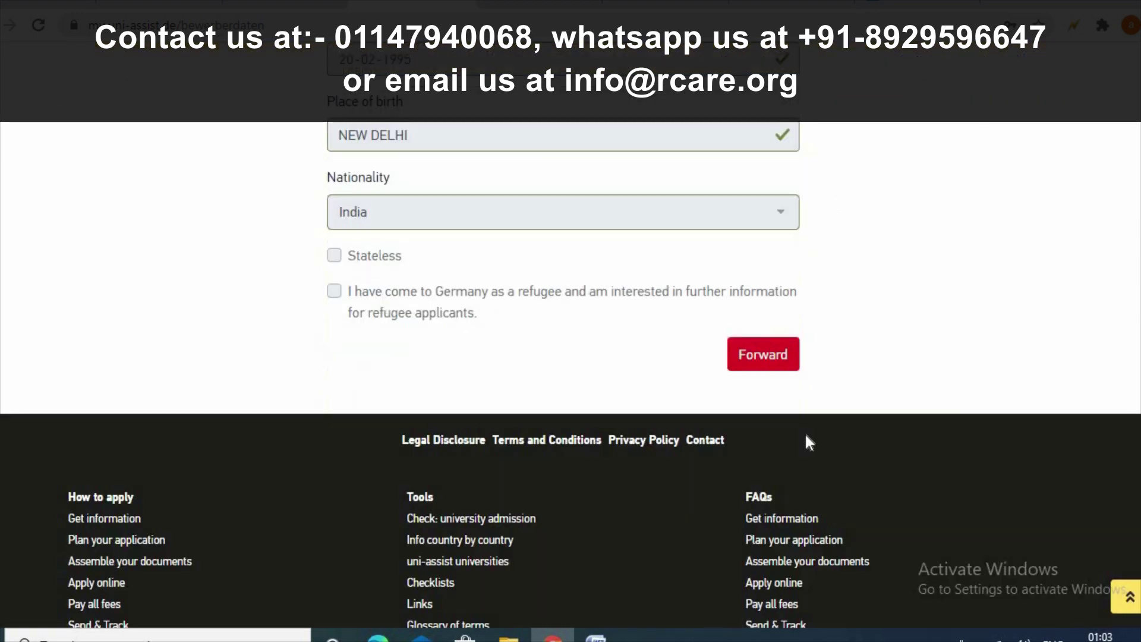
pyautogui.scroll(8, 806, 434)
pyautogui.scroll(4, 805, 436)
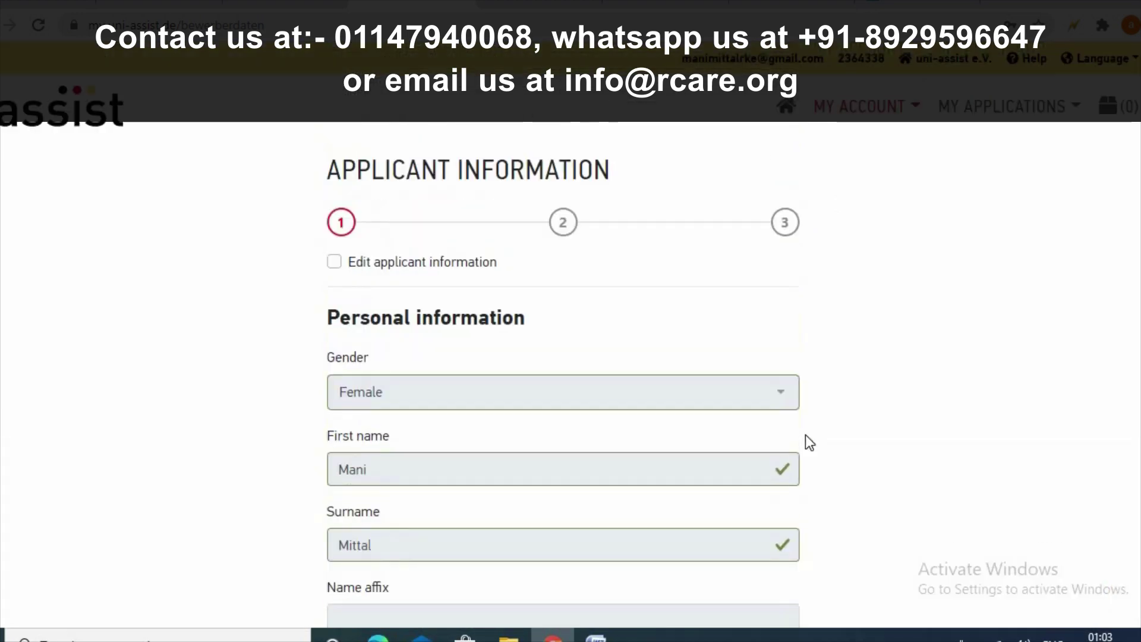
pyautogui.scroll(-12, 805, 435)
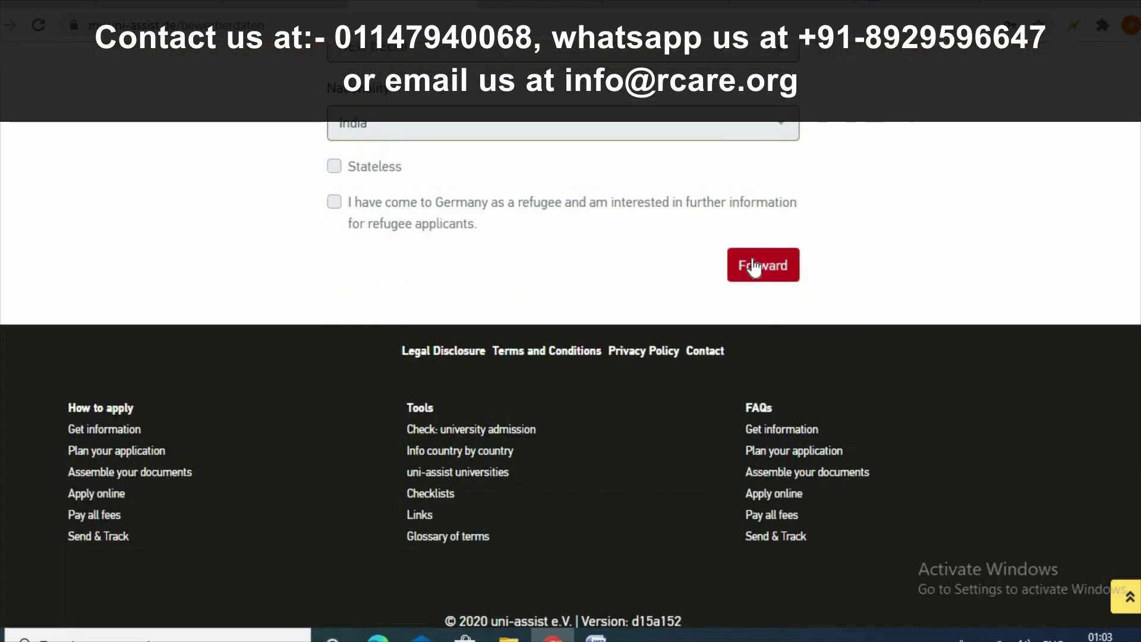
pyautogui.click(758, 266)
# - Review the contact and other information steps, then go to My Applications > Documents
pyautogui.scroll(3, 1008, 234)
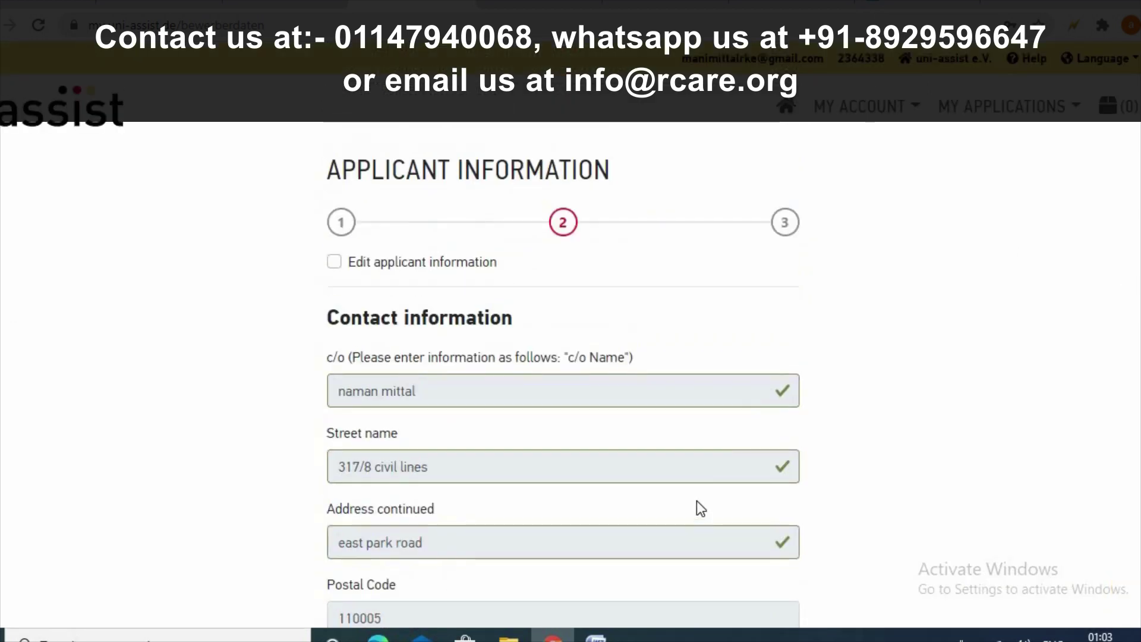
pyautogui.scroll(-10, 697, 501)
pyautogui.click(767, 227)
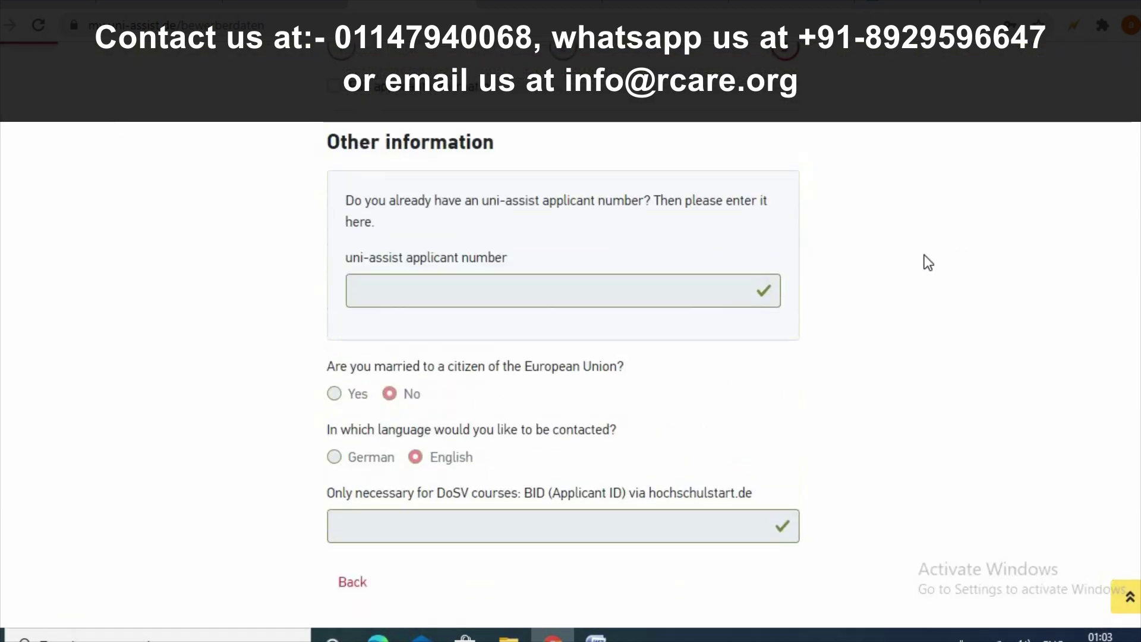
pyautogui.scroll(-5, 792, 310)
pyautogui.scroll(8, 789, 311)
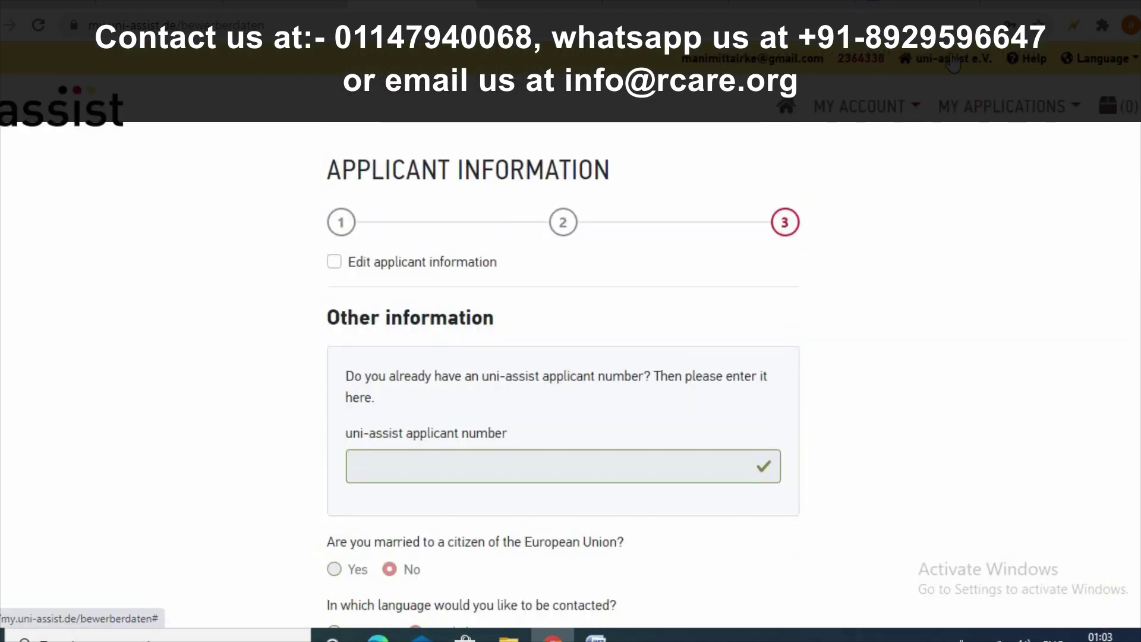
pyautogui.click(1001, 116)
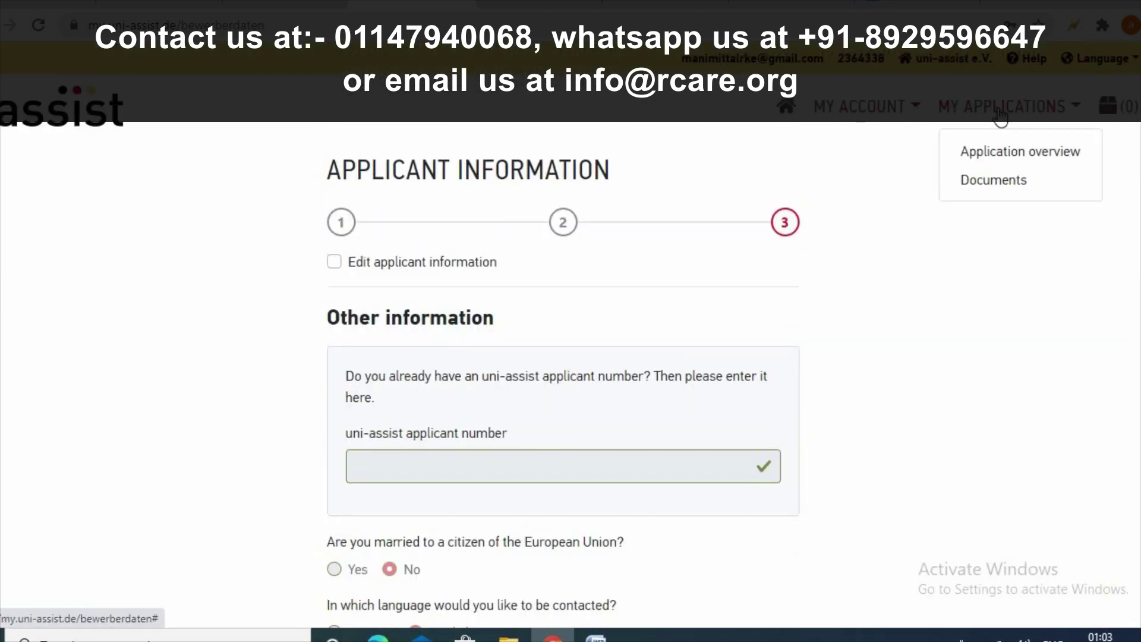
pyautogui.click(994, 181)
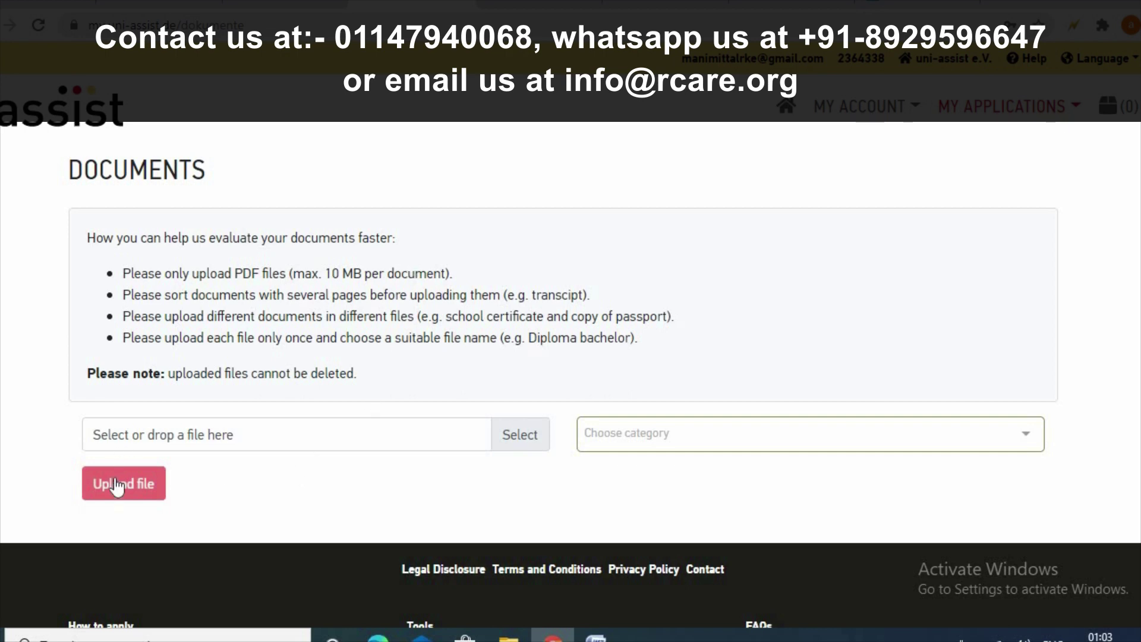
pyautogui.click(515, 449)
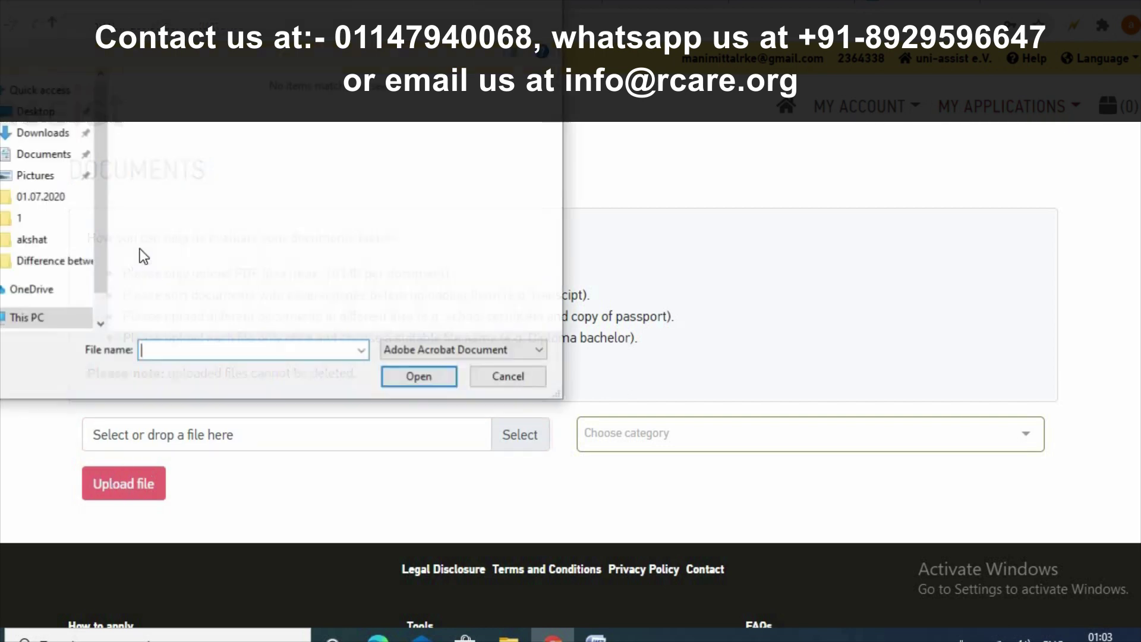
pyautogui.press('Escape')
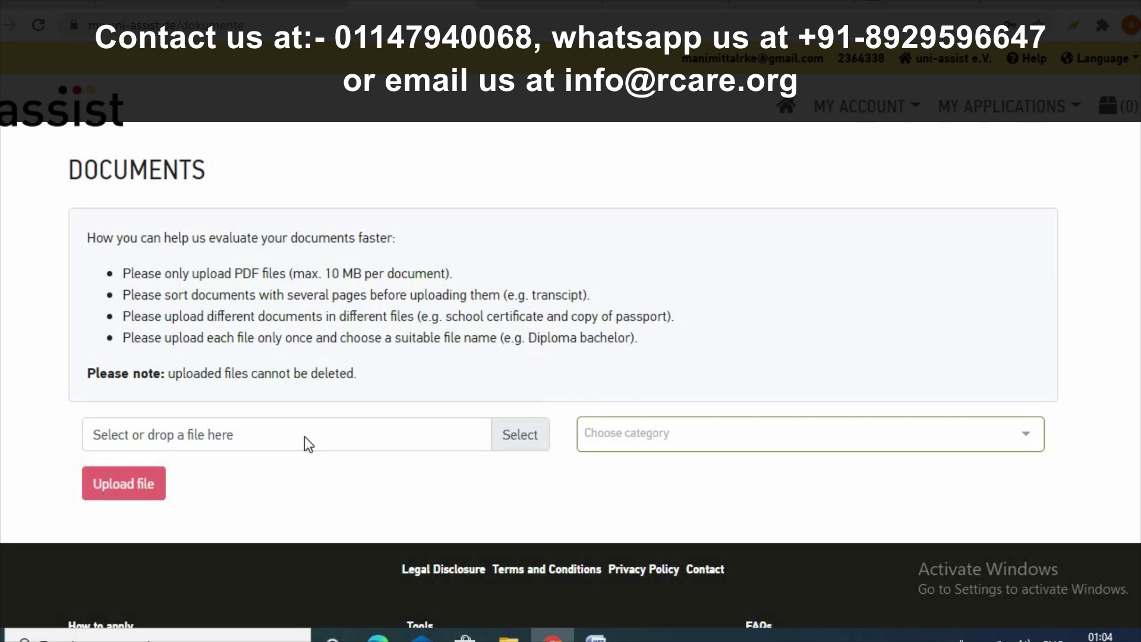
pyautogui.click(169, 438)
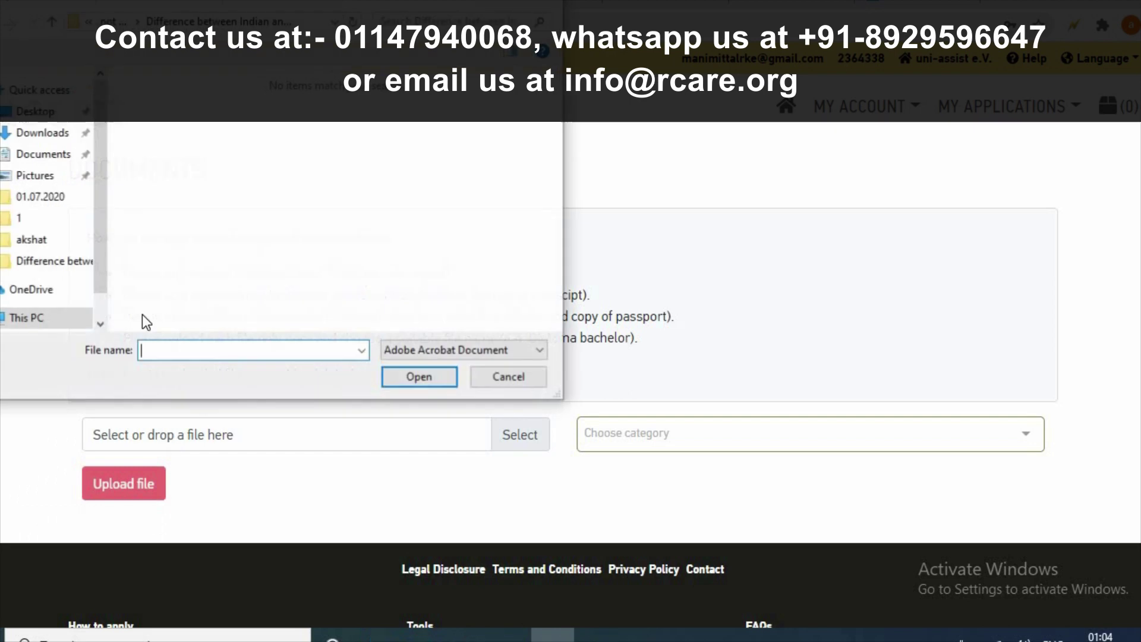
pyautogui.click(42, 111)
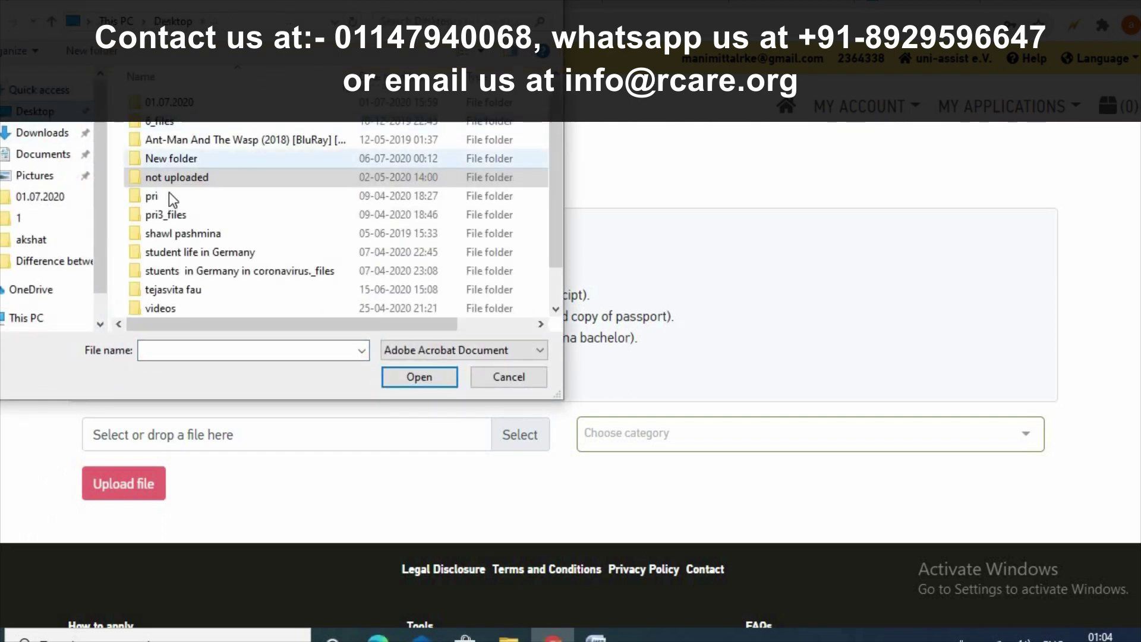
pyautogui.doubleClick(169, 165)
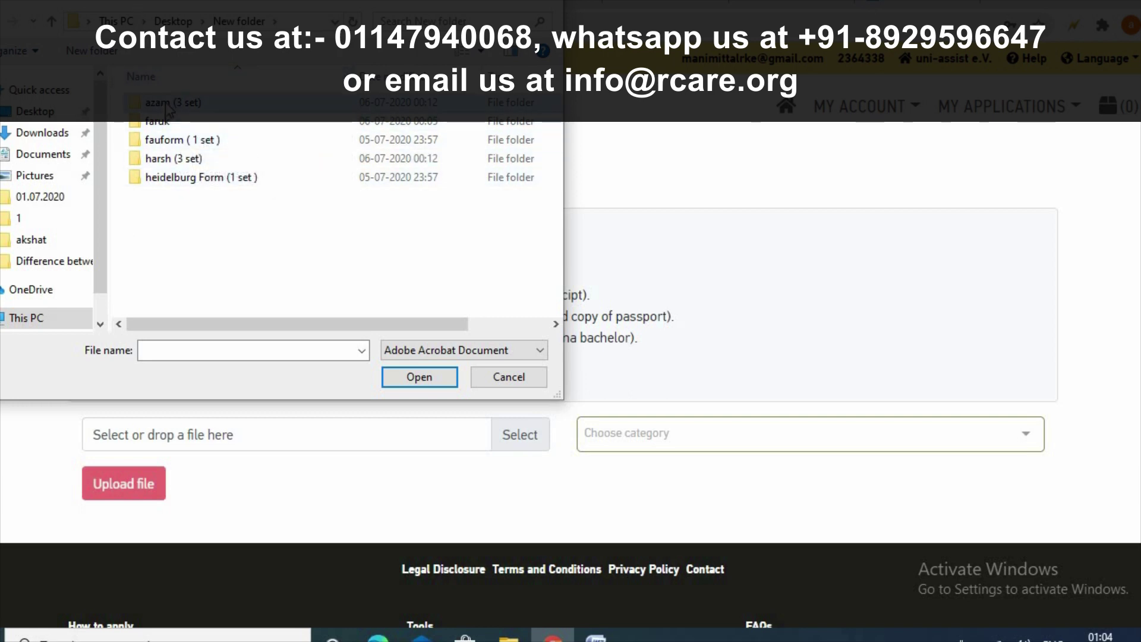
pyautogui.doubleClick(276, 107)
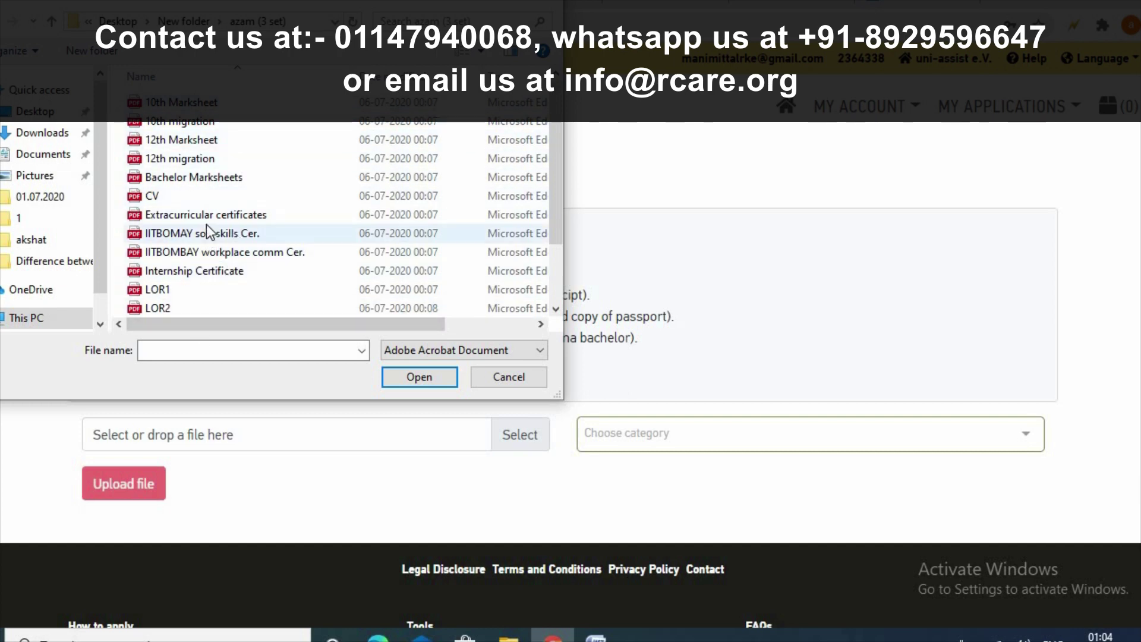
pyautogui.scroll(-2, 206, 223)
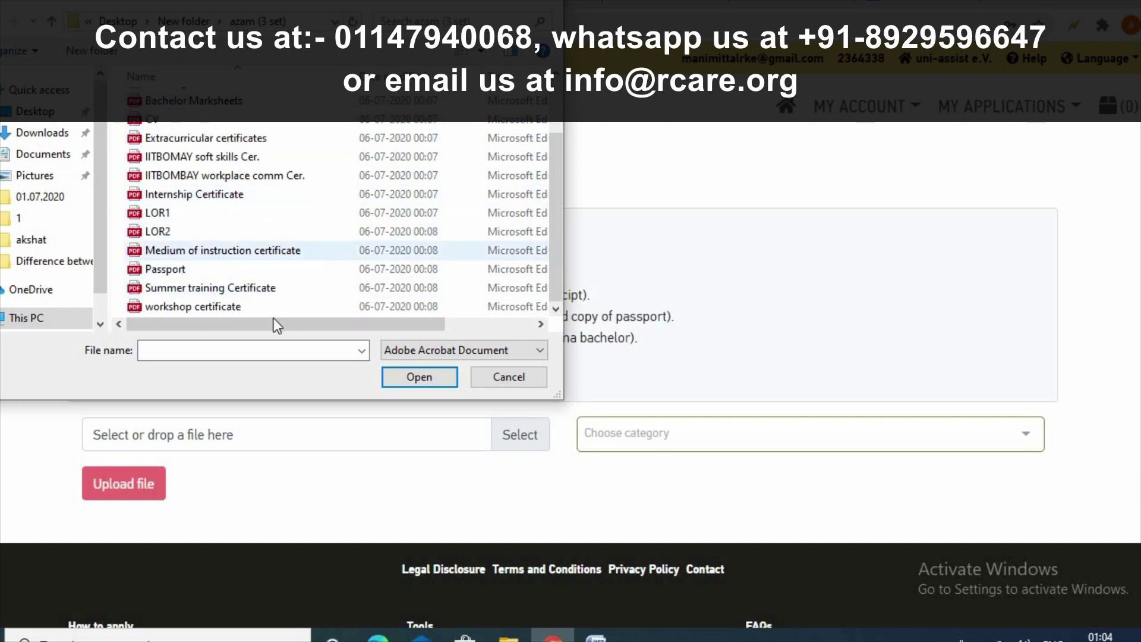
pyautogui.scroll(2, 230, 133)
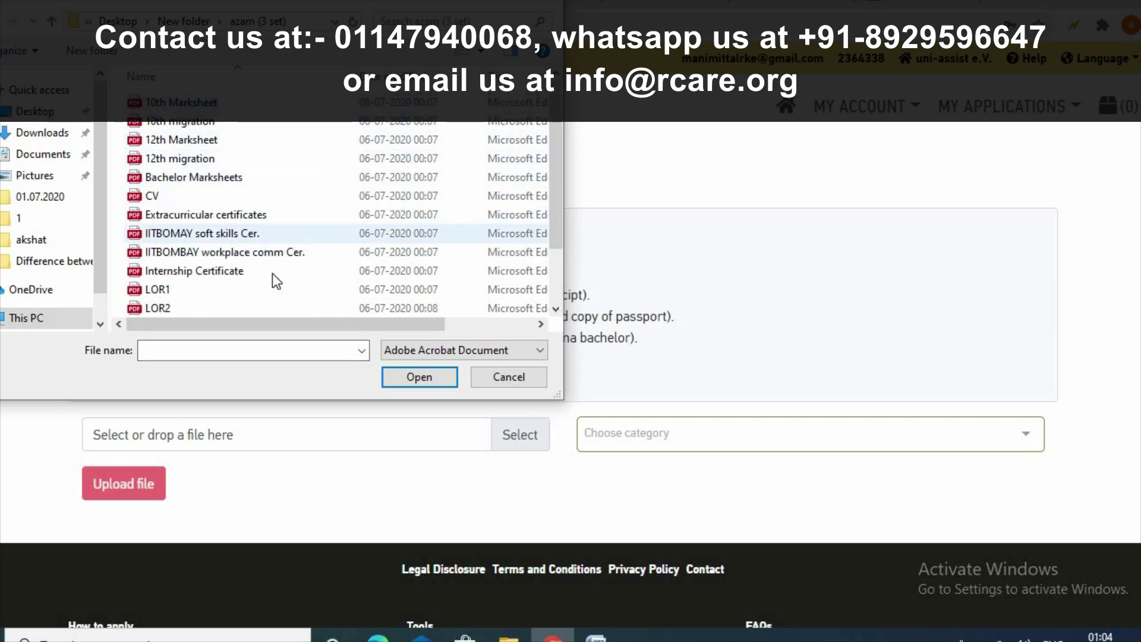
pyautogui.click(549, 2)
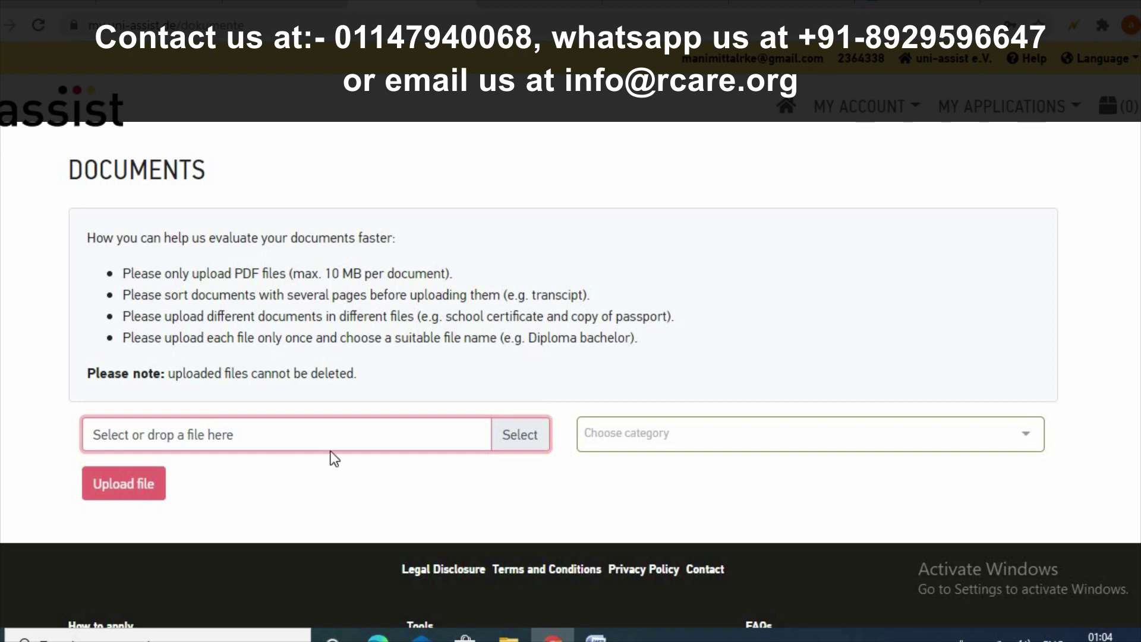
# - Pick the 10th migration PDF from the Desktop's New folder subfolder, then cancel the file choice
pyautogui.click(451, 440)
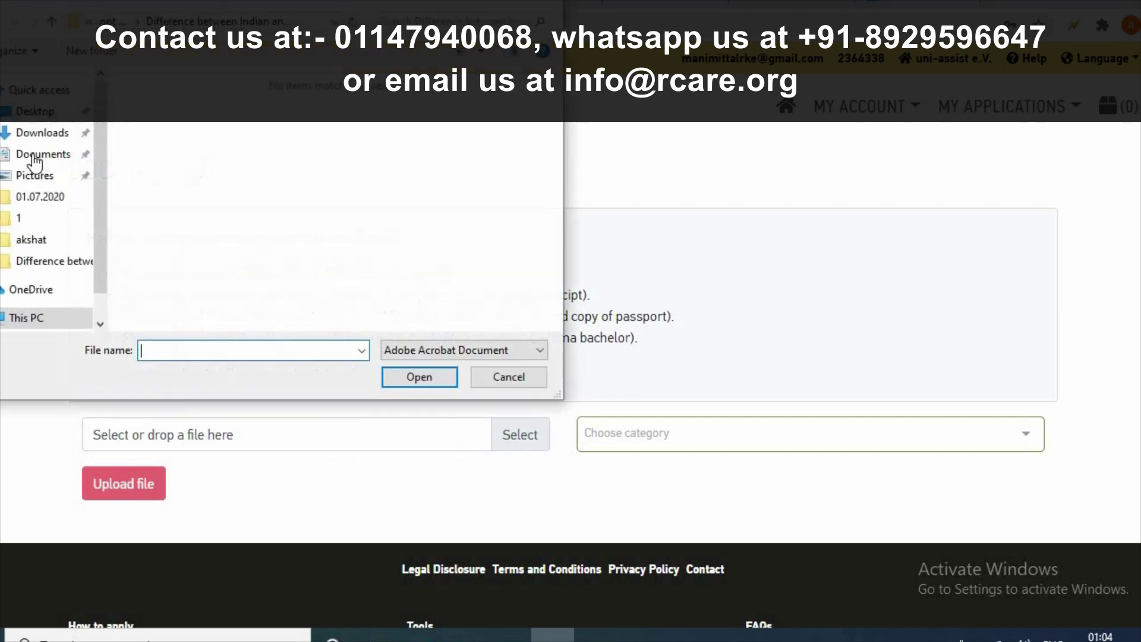
pyautogui.click(35, 113)
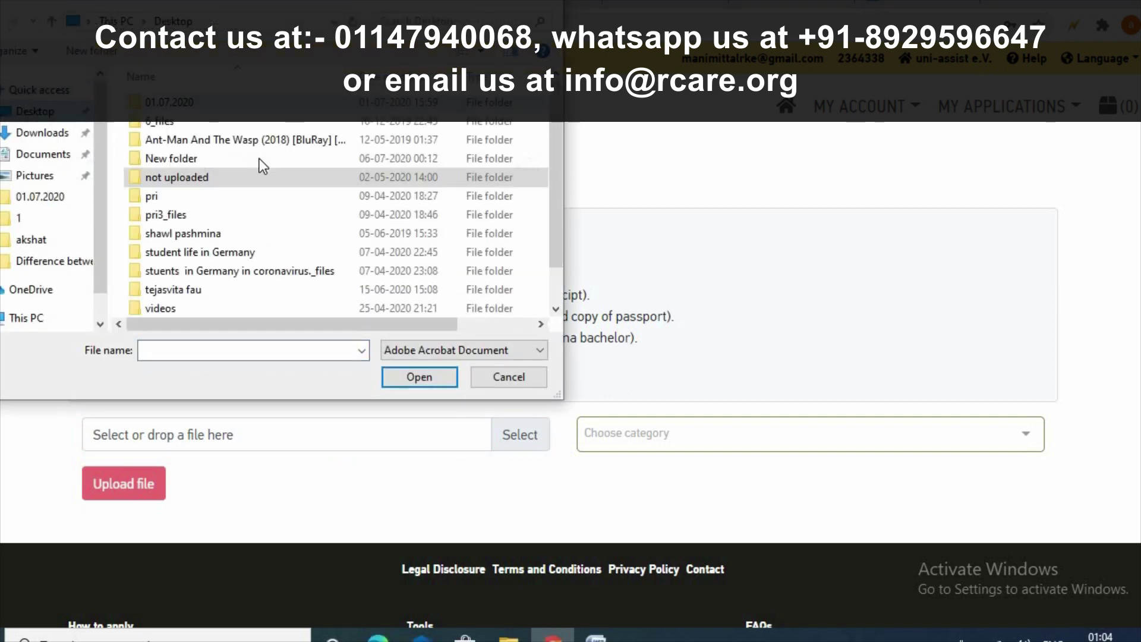
pyautogui.doubleClick(209, 182)
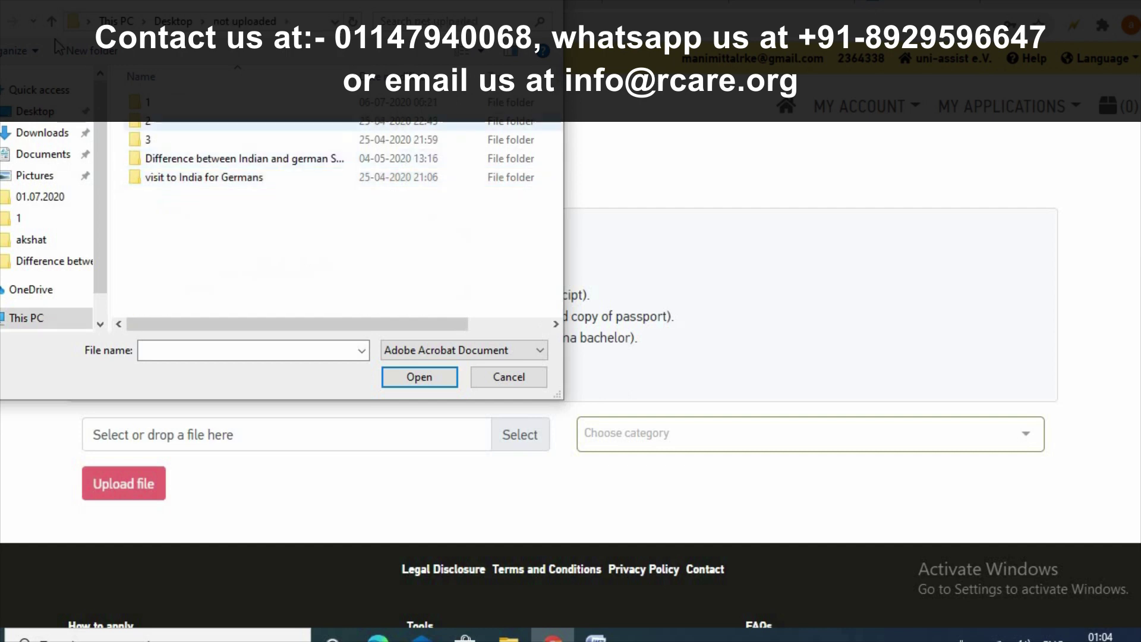
pyautogui.hotkey('alt', 'Left')
pyautogui.doubleClick(176, 160)
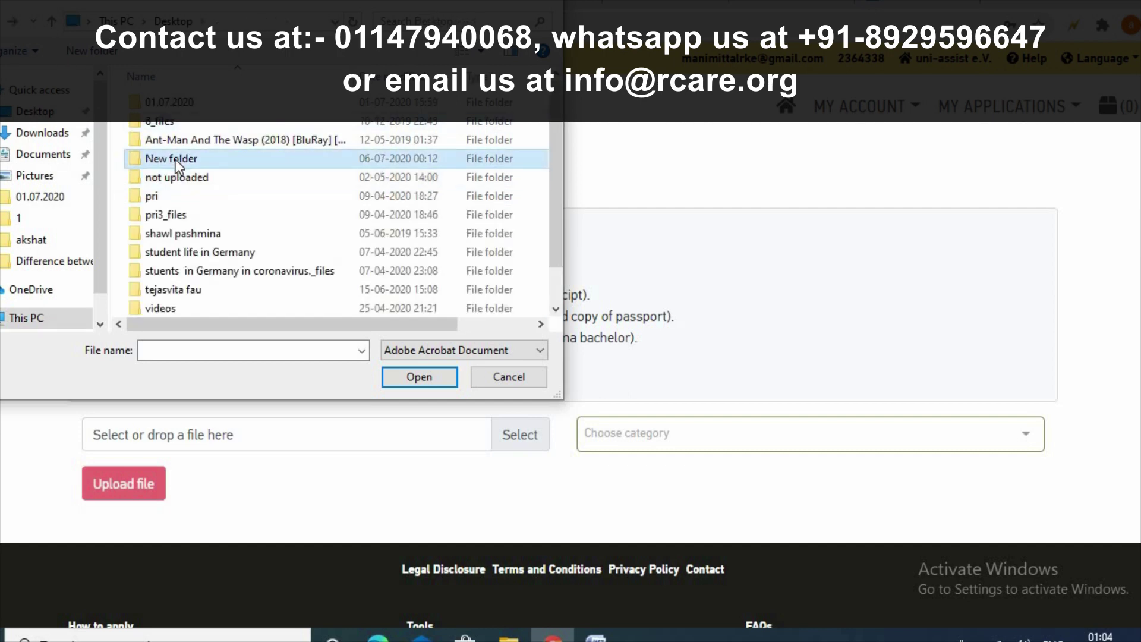
pyautogui.doubleClick(181, 155)
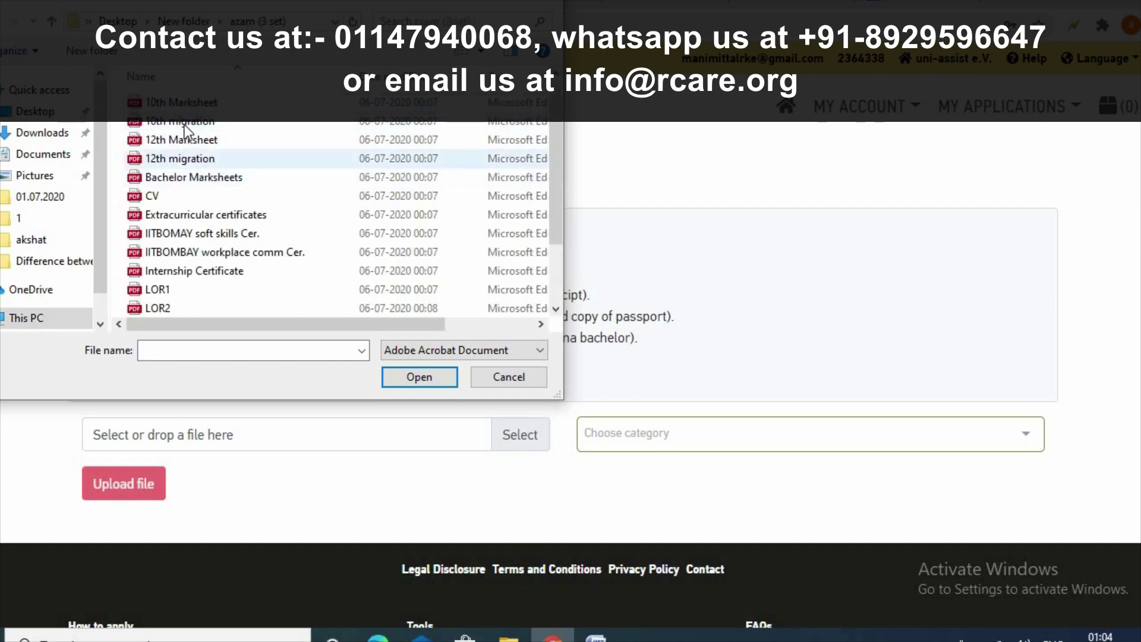
pyautogui.doubleClick(184, 119)
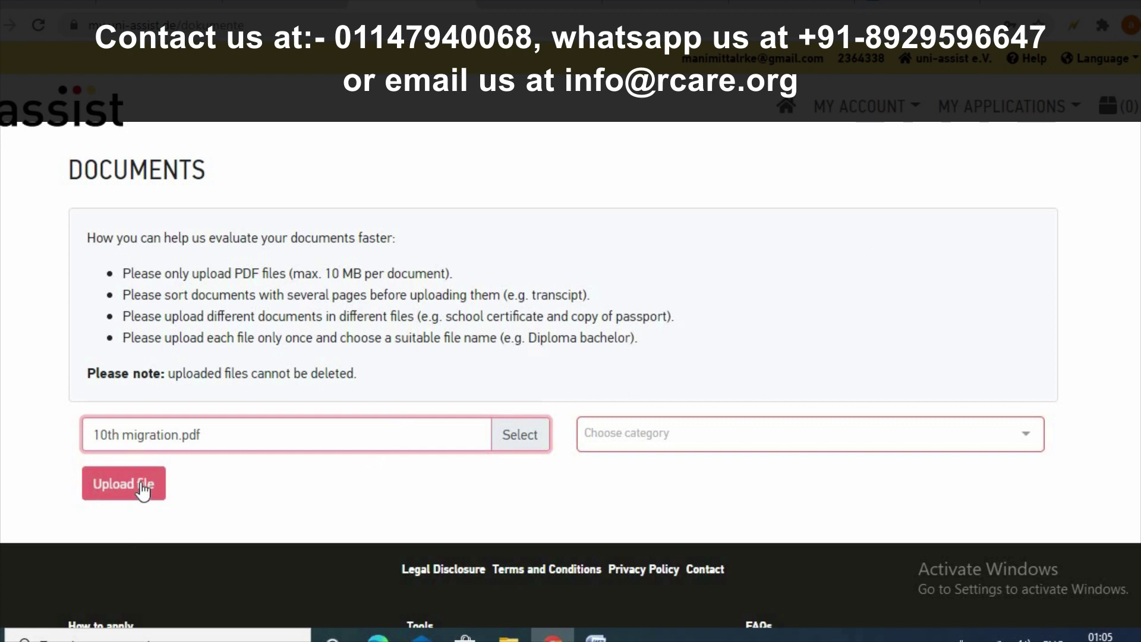
pyautogui.click(869, 440)
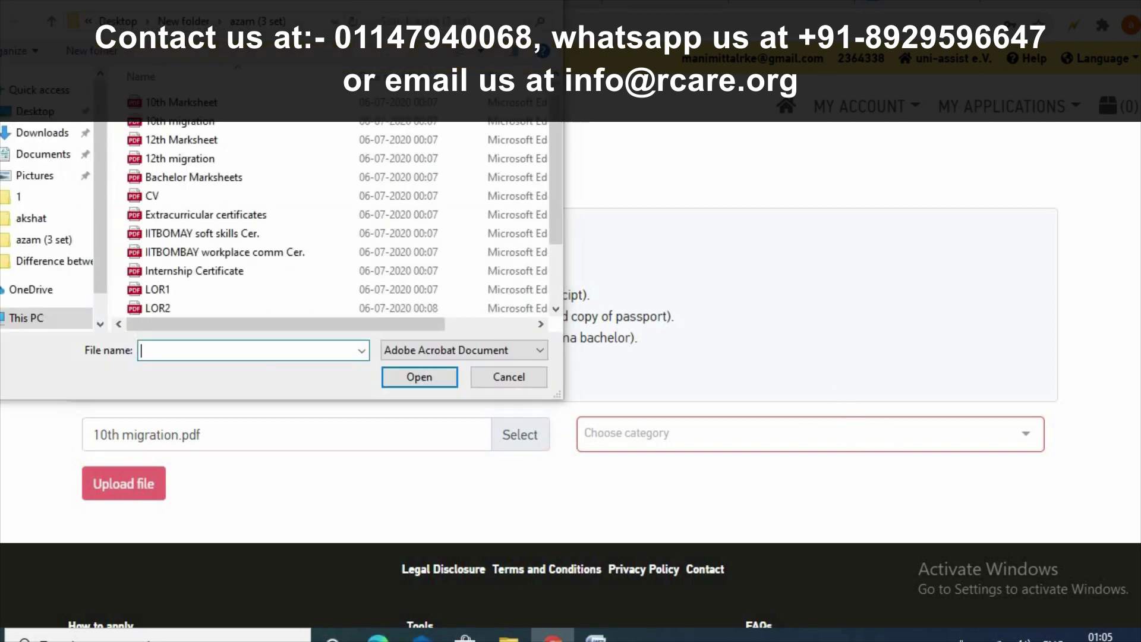
pyautogui.press('Escape')
# - Set the document category to Other instead of Letter of motivation
pyautogui.click(785, 432)
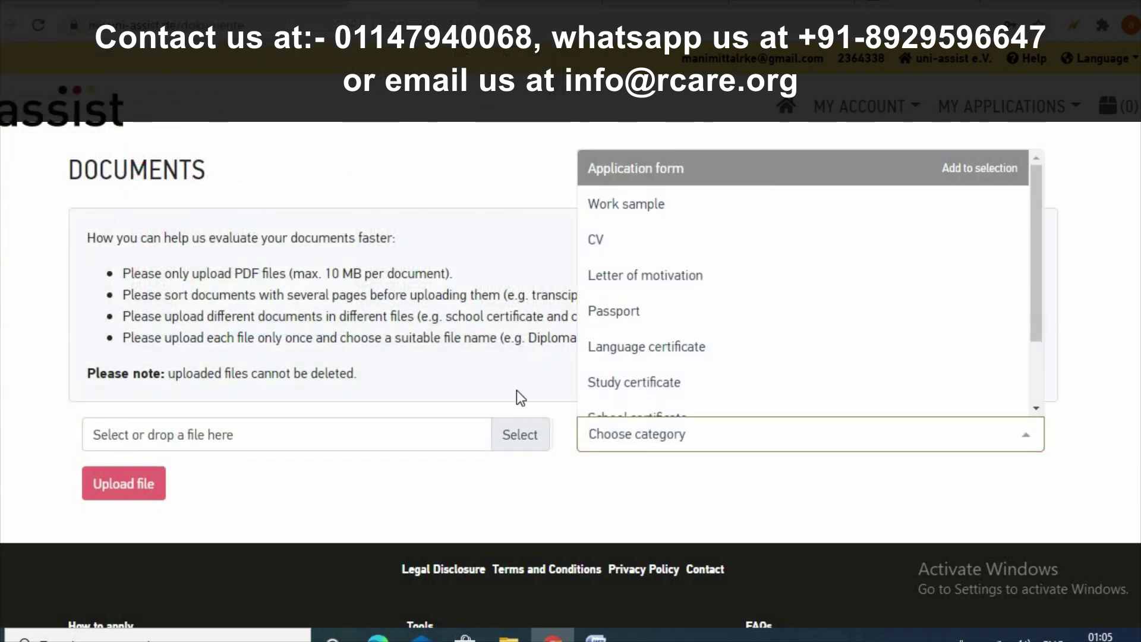
pyautogui.click(741, 276)
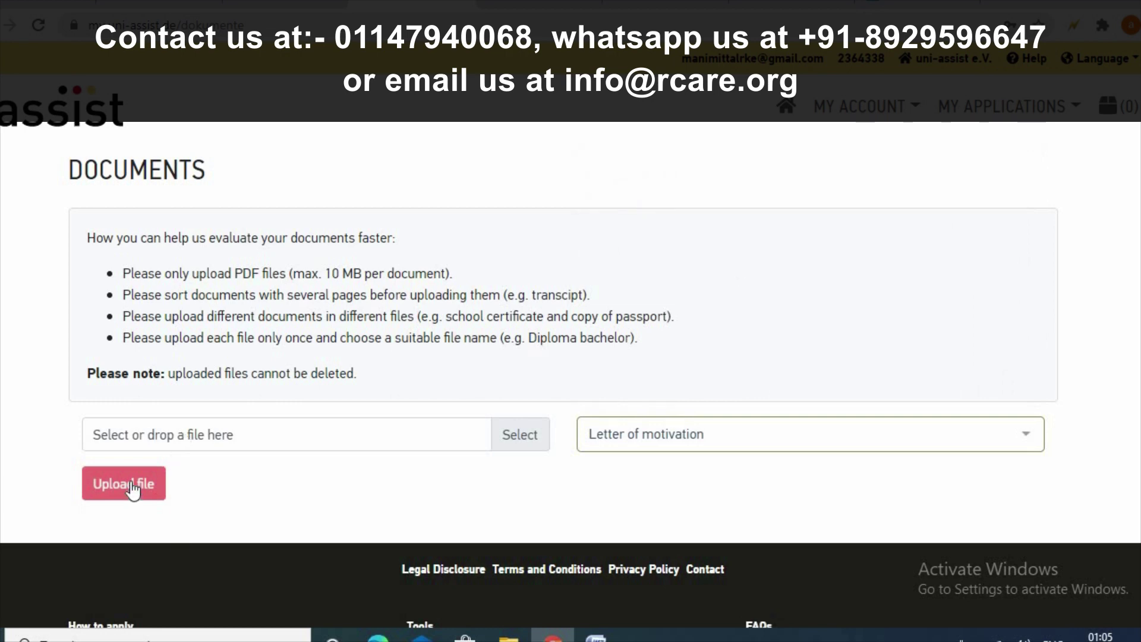
pyautogui.click(715, 433)
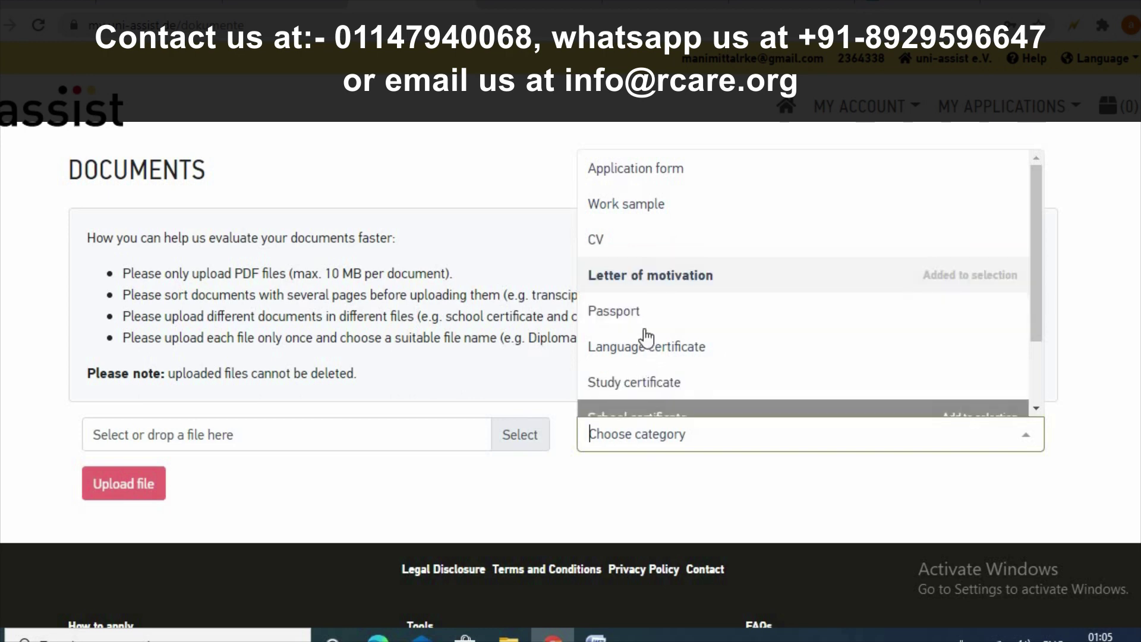
pyautogui.scroll(-2, 662, 305)
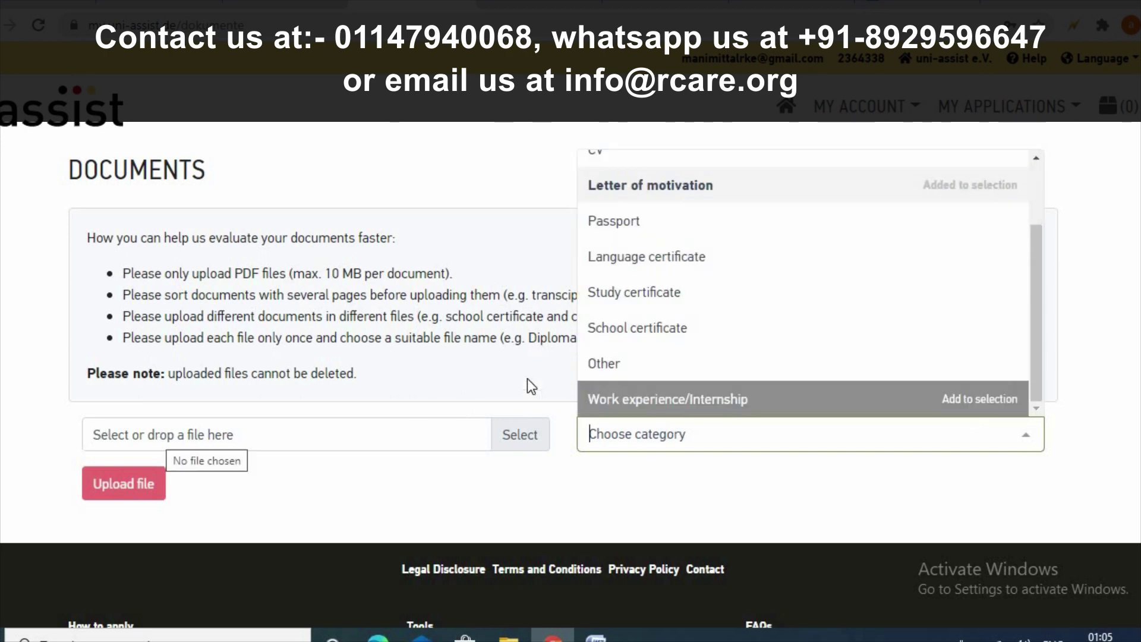
pyautogui.click(803, 376)
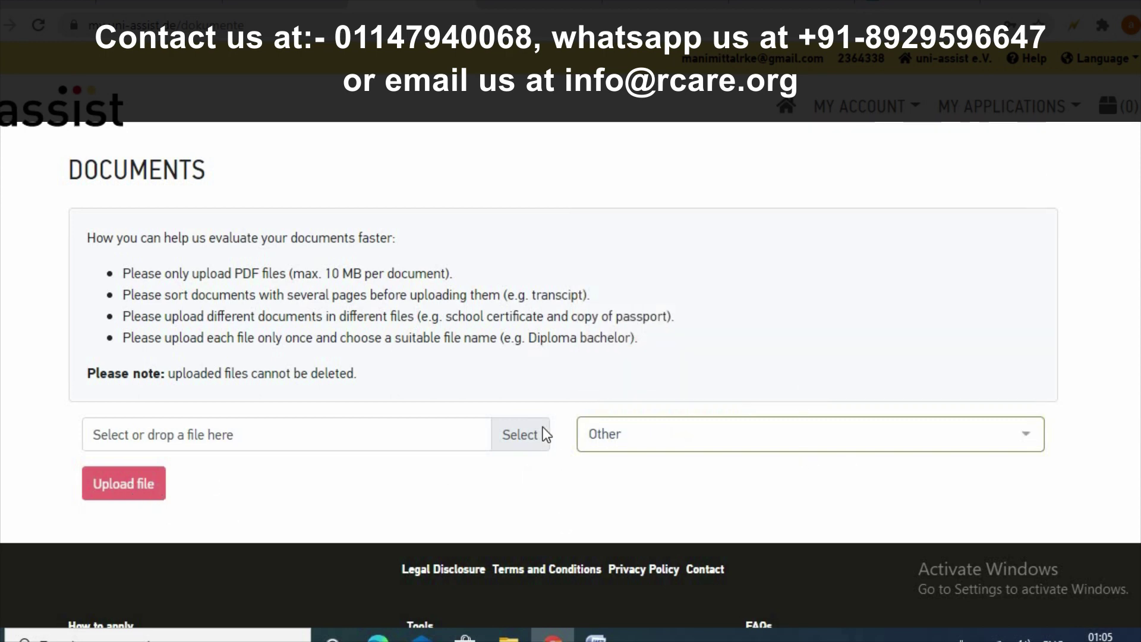
pyautogui.click(511, 444)
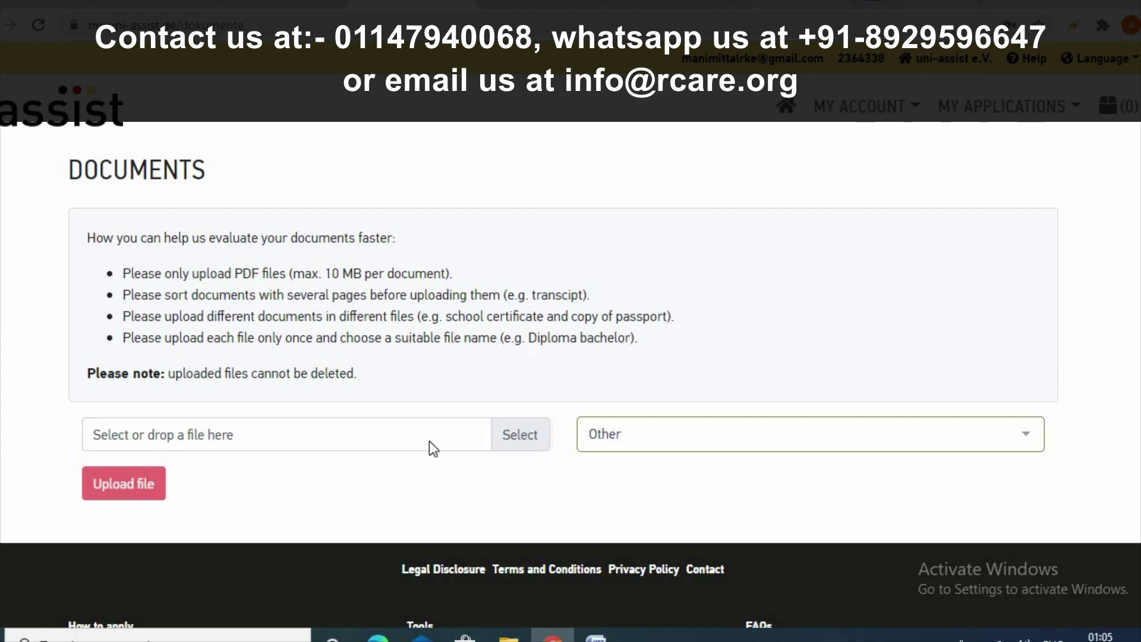
# - Upload 12th Marksheet.pdf with the document category Study certificate
pyautogui.click(219, 148)
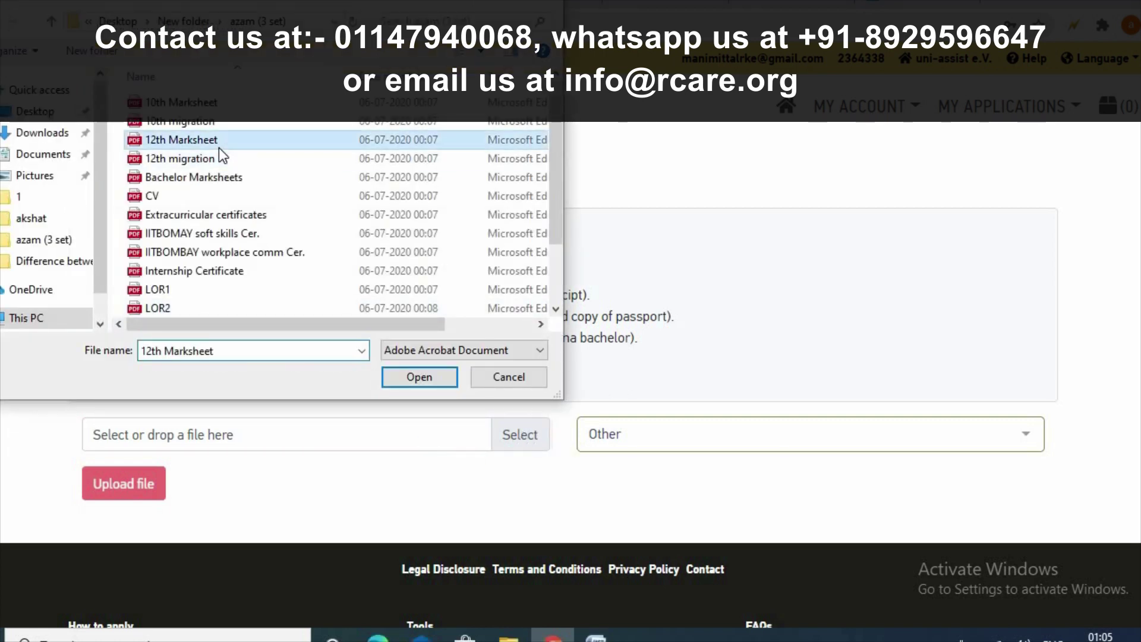
pyautogui.click(425, 377)
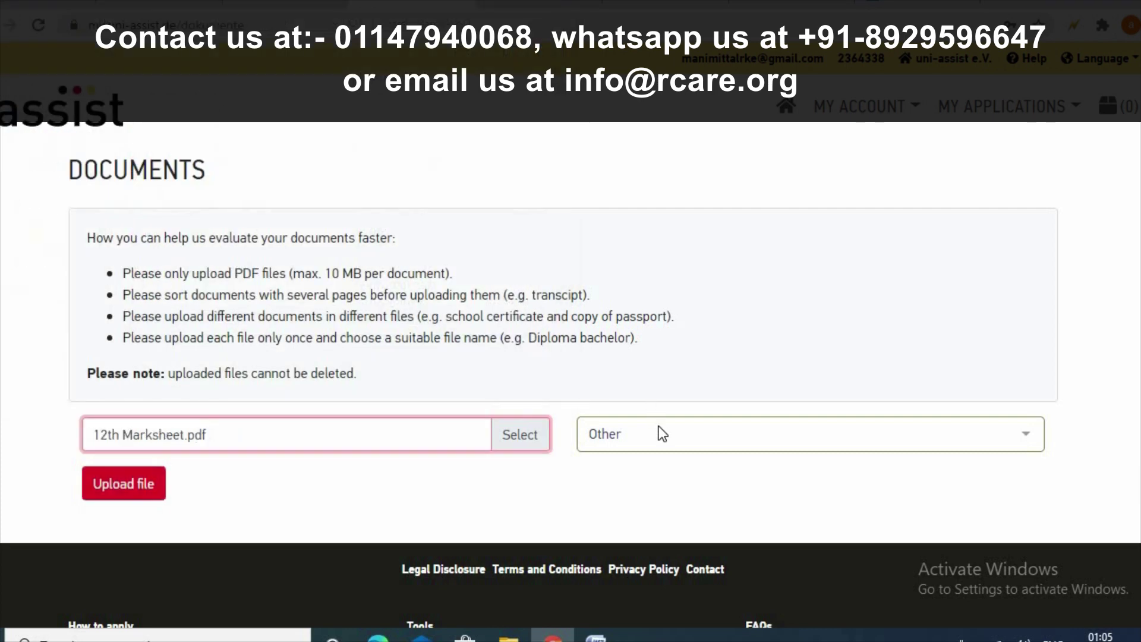
pyautogui.click(660, 433)
pyautogui.scroll(3, 675, 229)
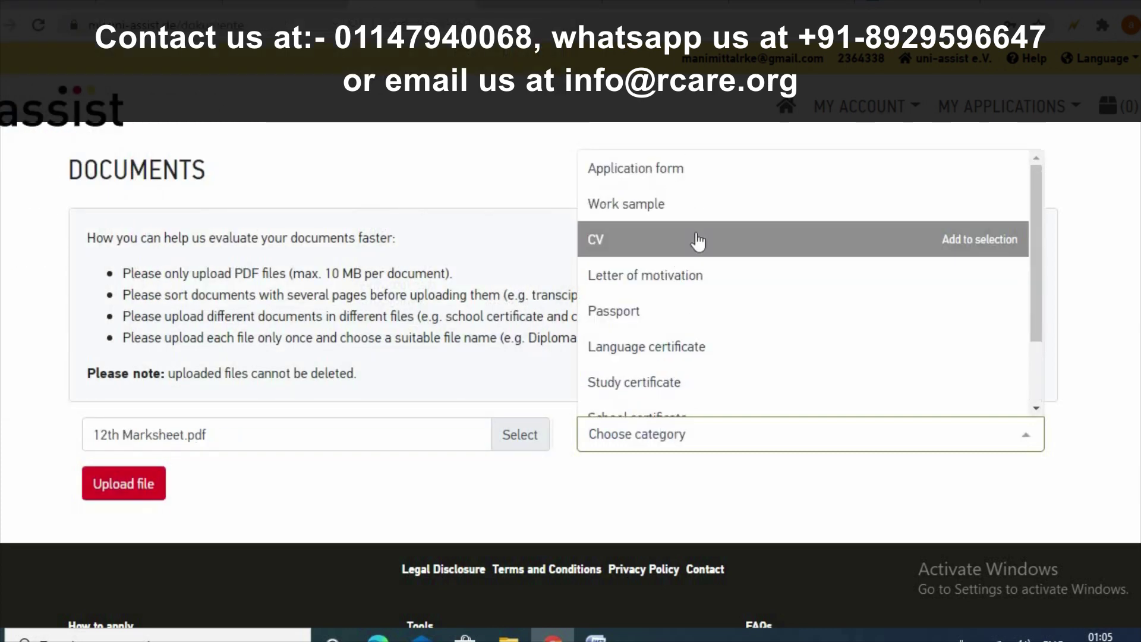
pyautogui.scroll(-2, 698, 241)
pyautogui.click(697, 298)
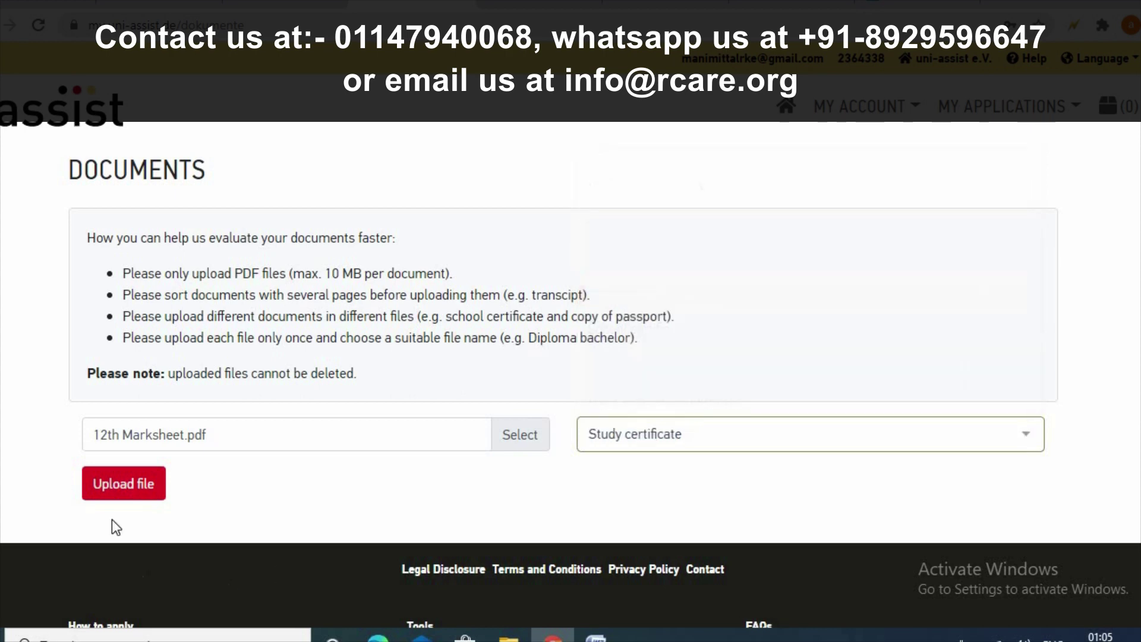
pyautogui.click(100, 498)
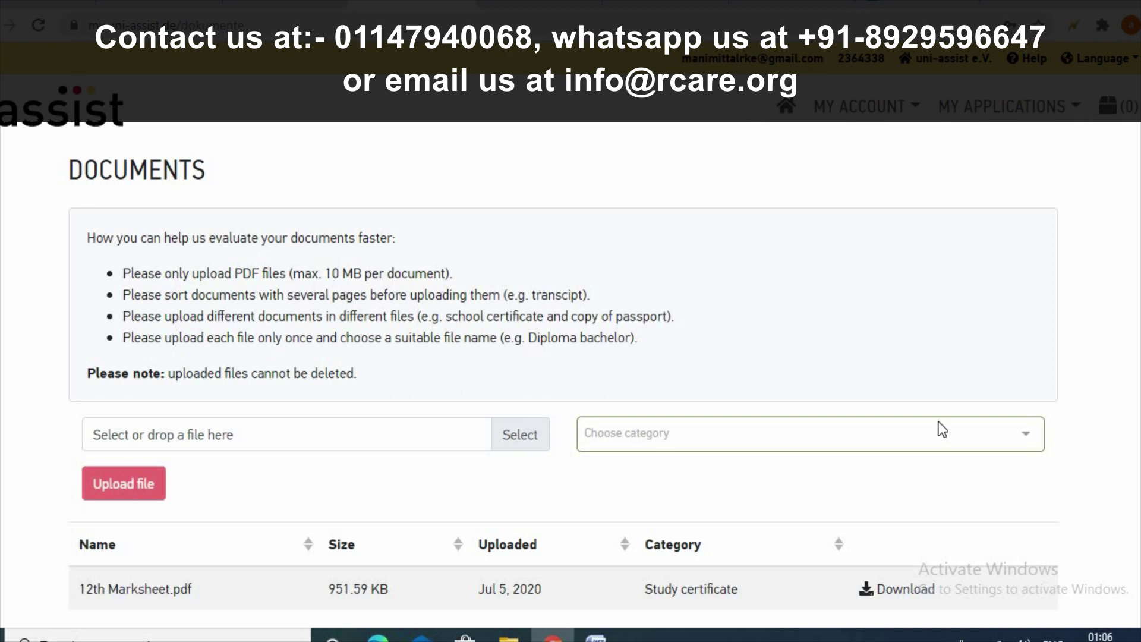
pyautogui.scroll(-4, 939, 422)
pyautogui.scroll(4, 941, 428)
# - Select CV.pdf, set its category to CV instead of School certificate, and upload it
pyautogui.click(522, 436)
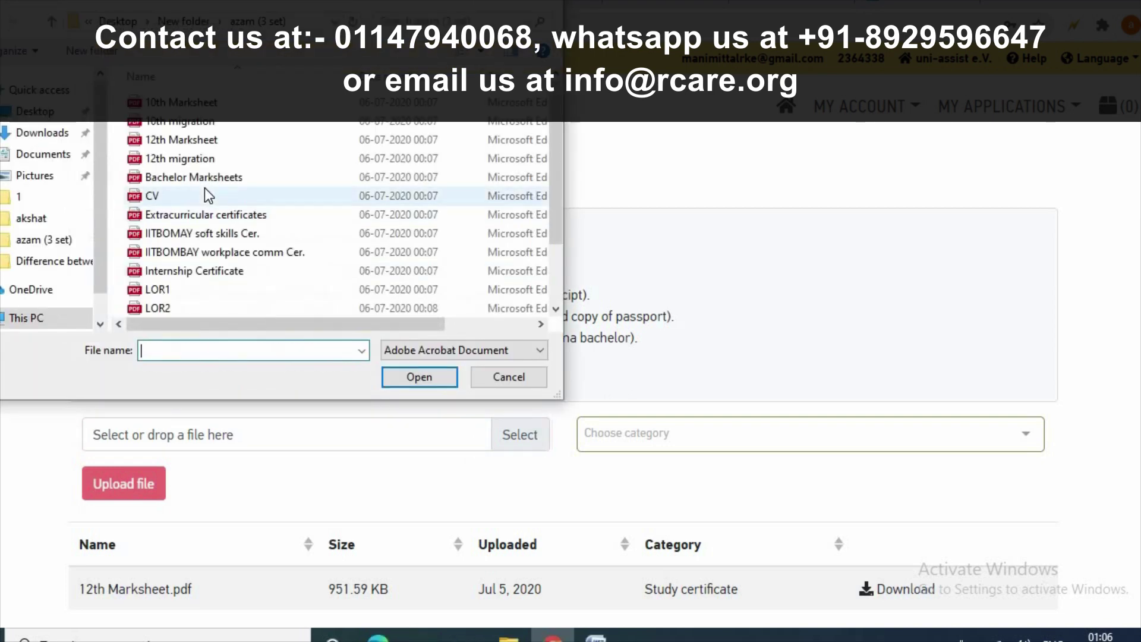
pyautogui.click(509, 377)
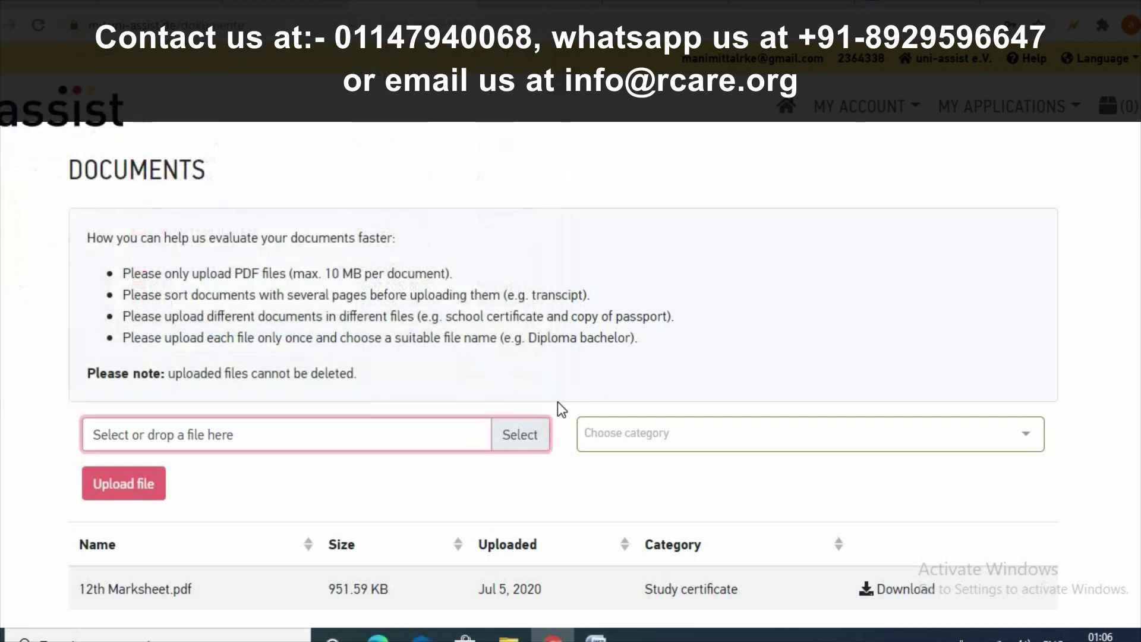
pyautogui.click(648, 433)
pyautogui.click(647, 329)
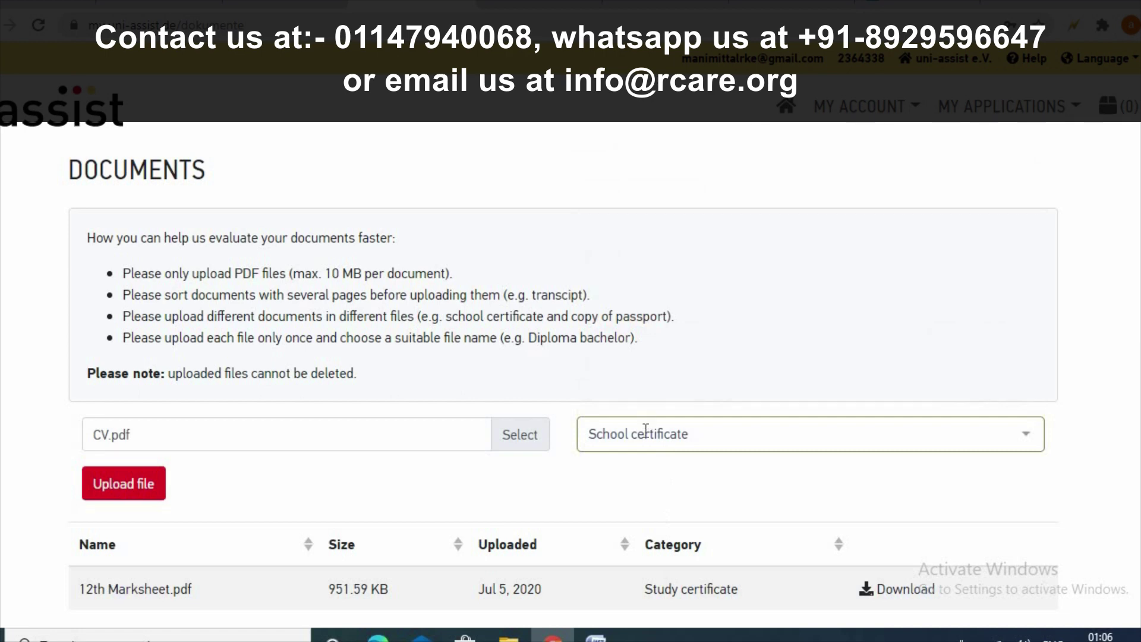
pyautogui.click(645, 429)
pyautogui.scroll(3, 666, 285)
pyautogui.click(664, 259)
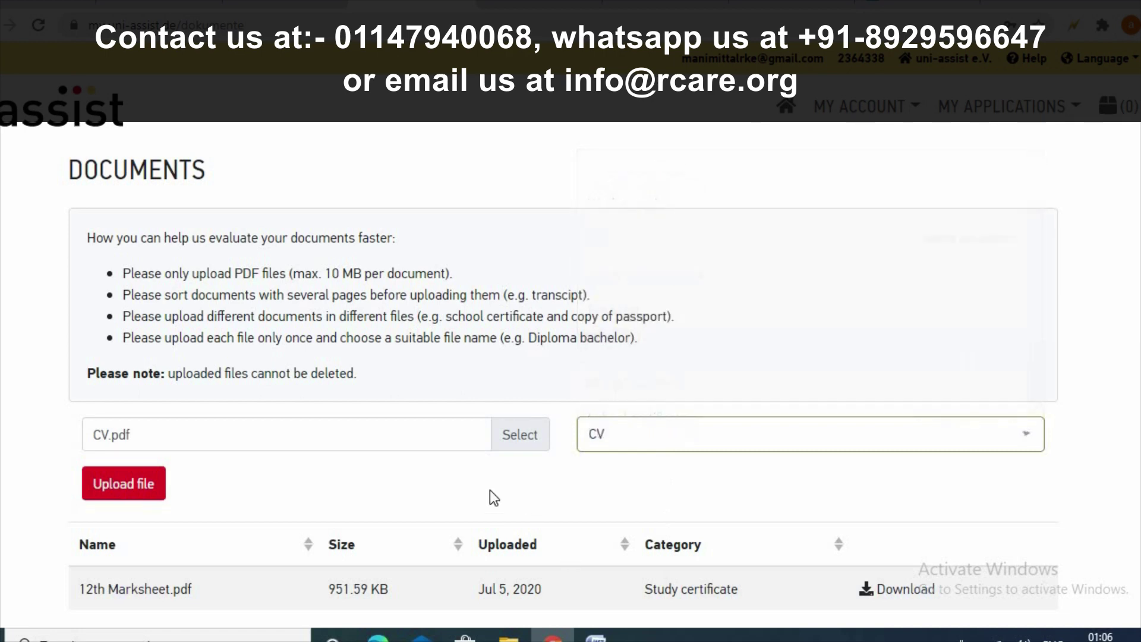
pyautogui.scroll(-3, 318, 440)
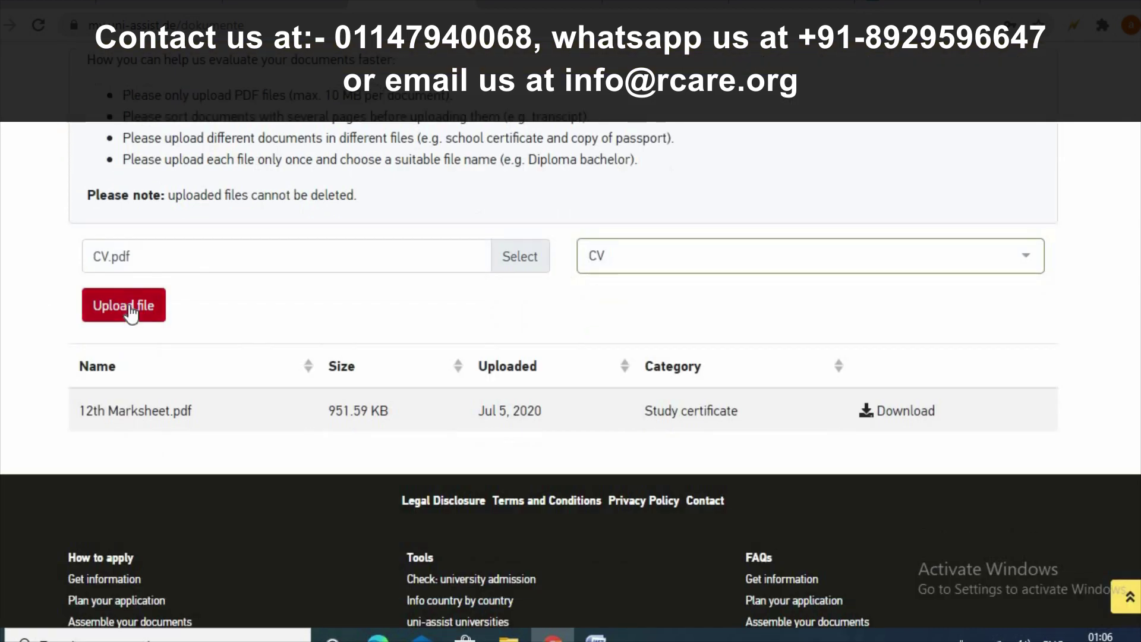
pyautogui.click(129, 309)
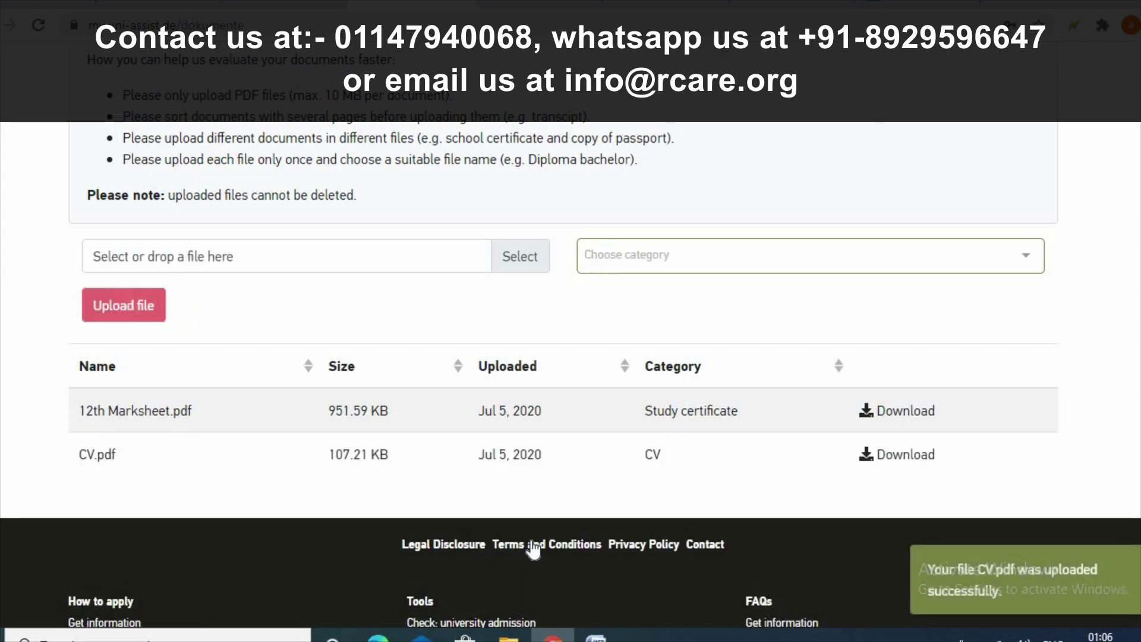
pyautogui.scroll(3, 734, 535)
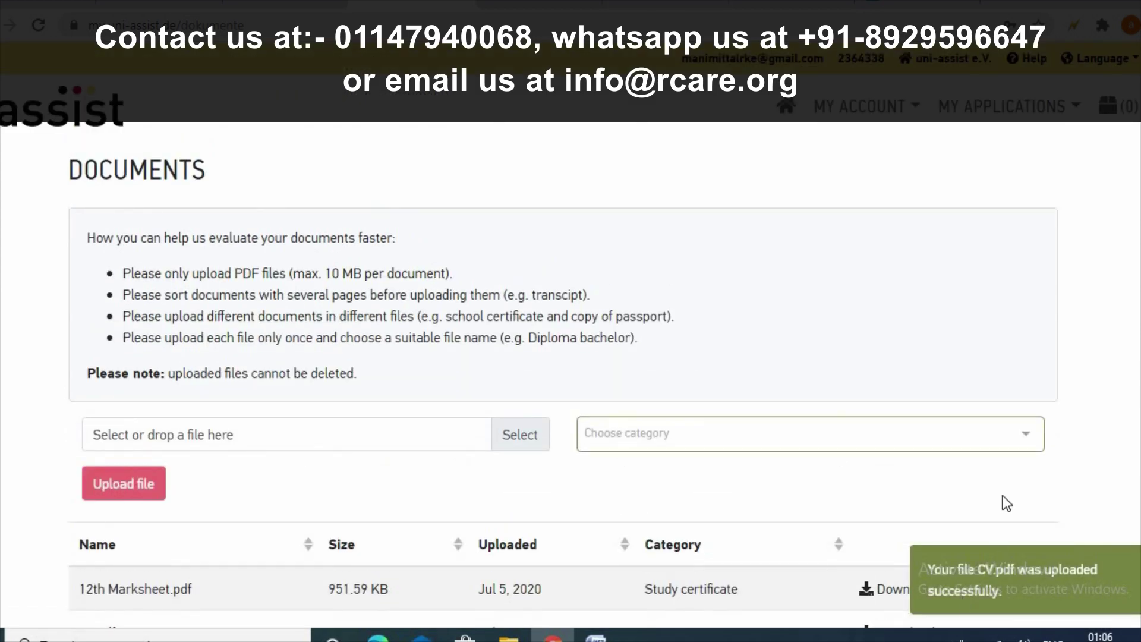
pyautogui.scroll(-4, 1081, 404)
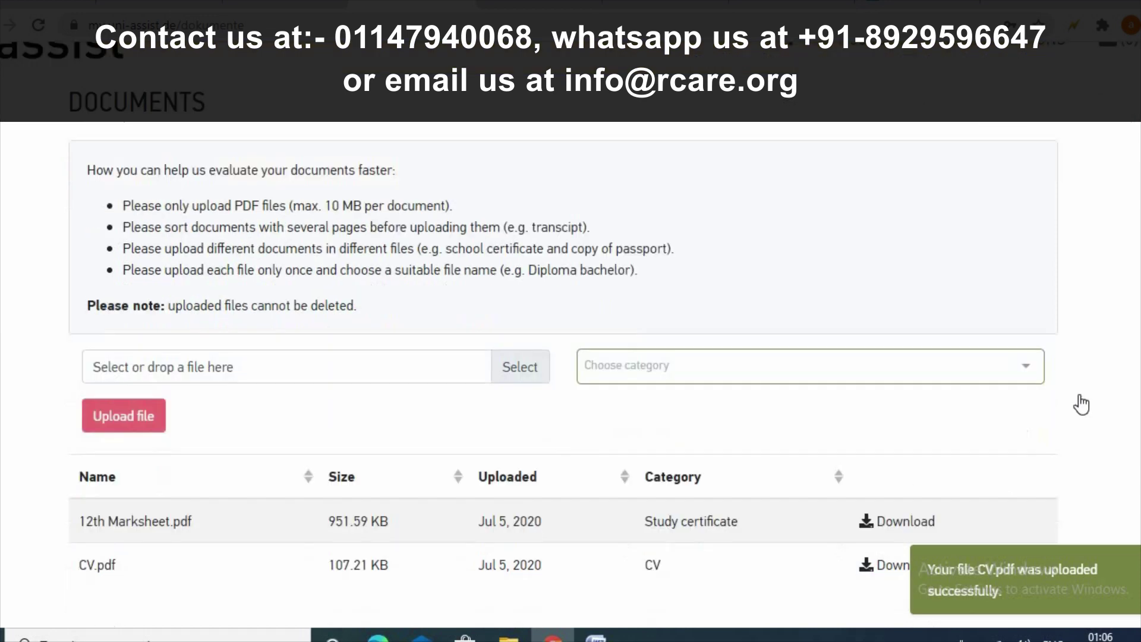
pyautogui.scroll(4, 698, 366)
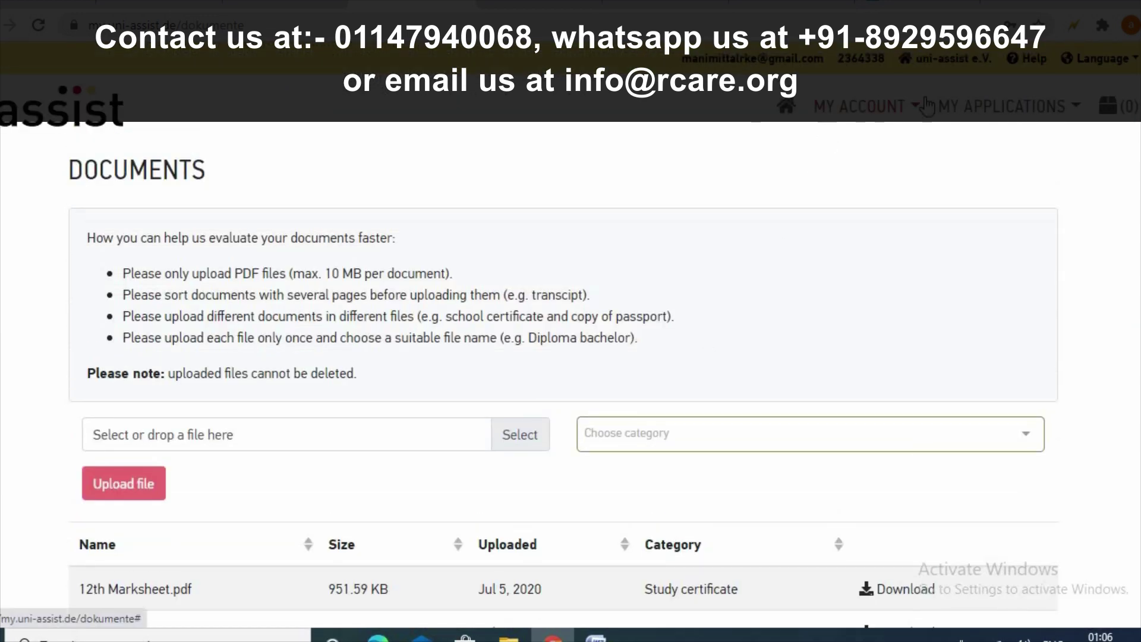
# - View the empty Application overview under My Applications, then return to the Course Catalogue
pyautogui.click(990, 108)
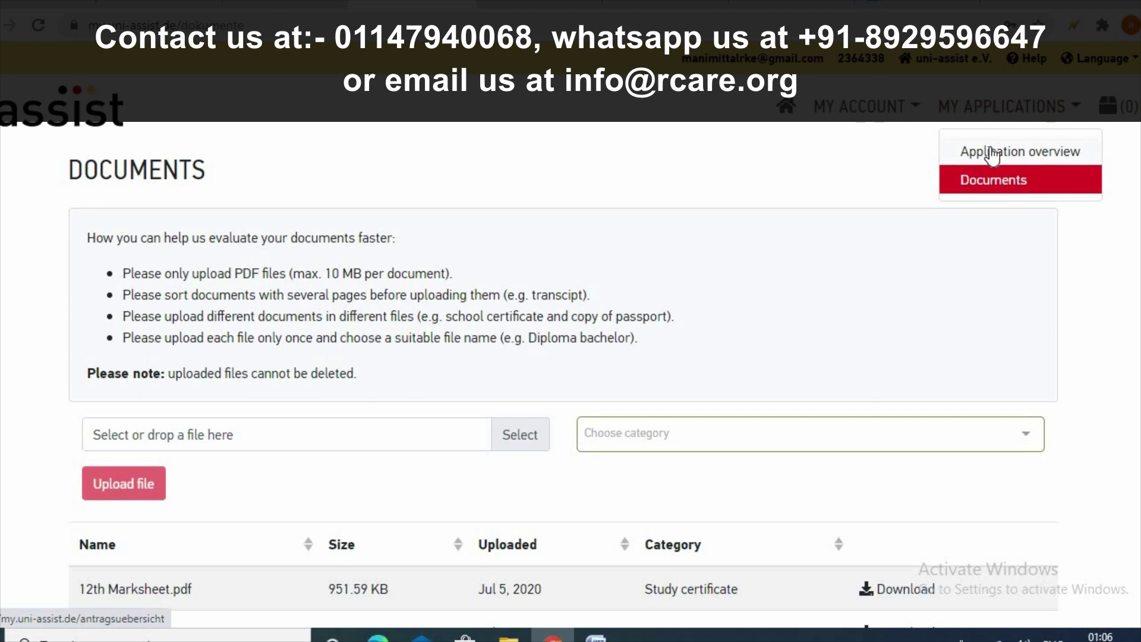
pyautogui.click(991, 152)
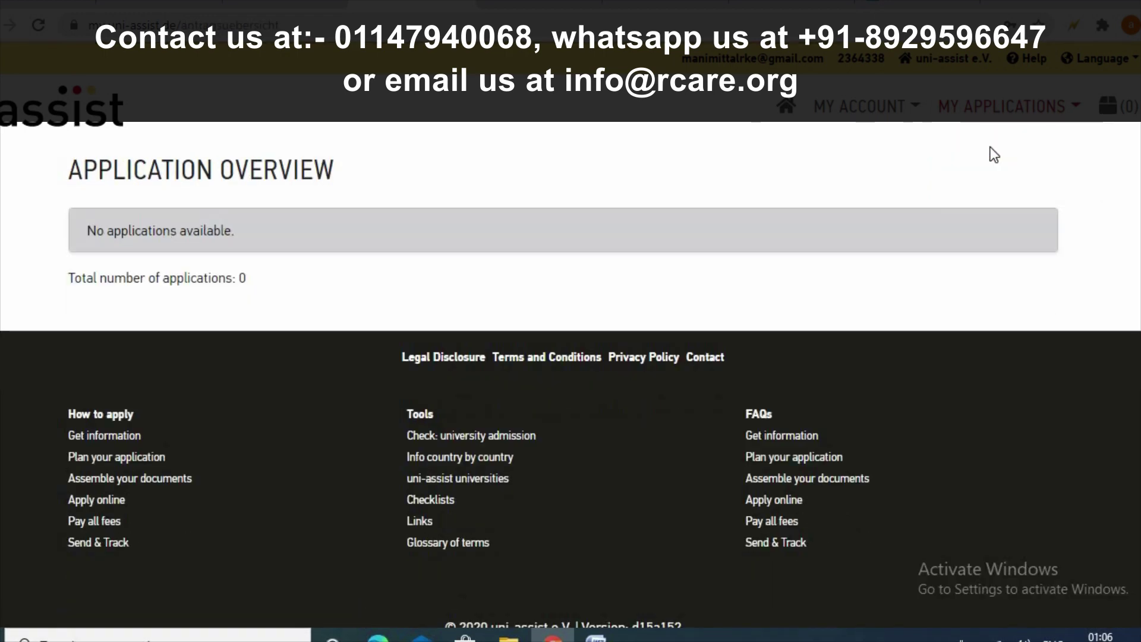
pyautogui.click(127, 138)
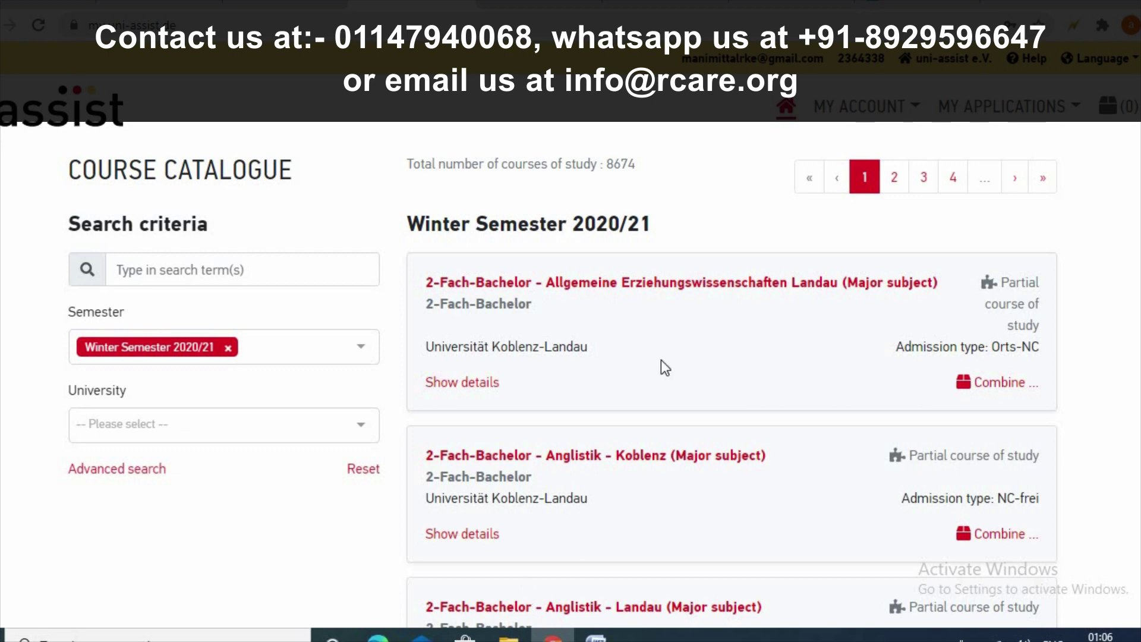
# - Search the catalogue for 'kiel university', drop the Winter Semester 2020/21 tag, then clear the search
pyautogui.click(220, 274)
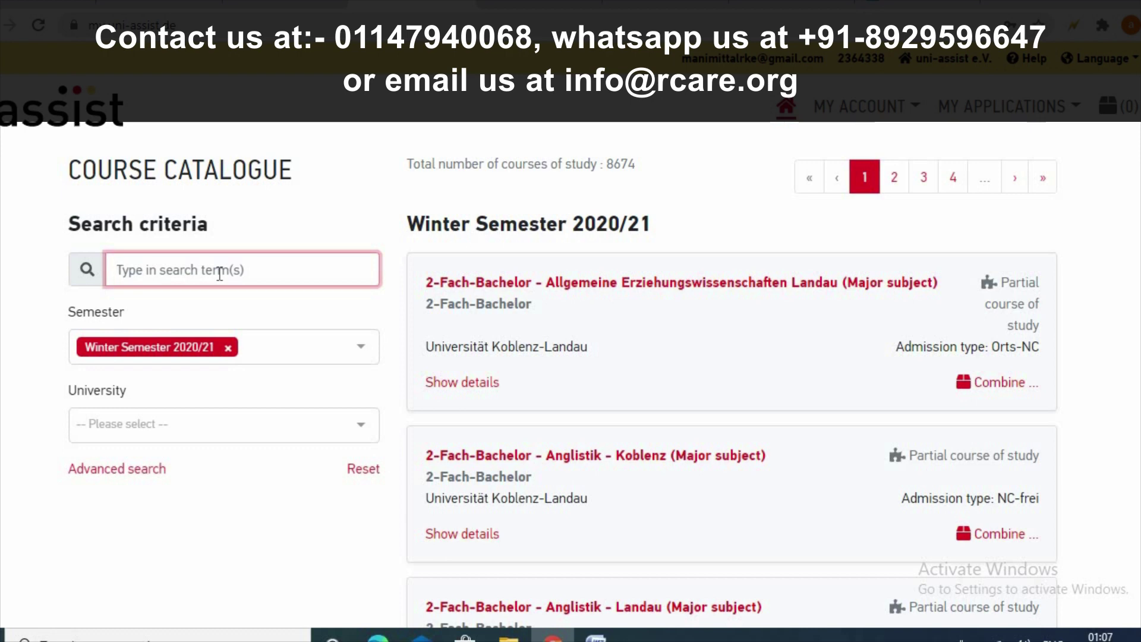
pyautogui.write('kiel')
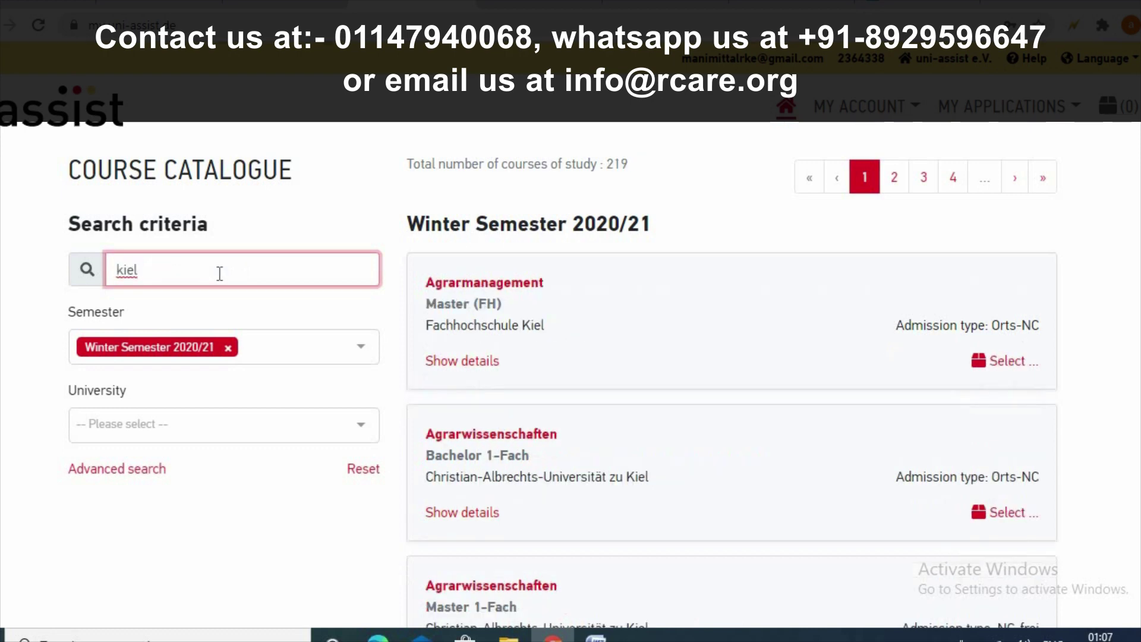
pyautogui.write(' university')
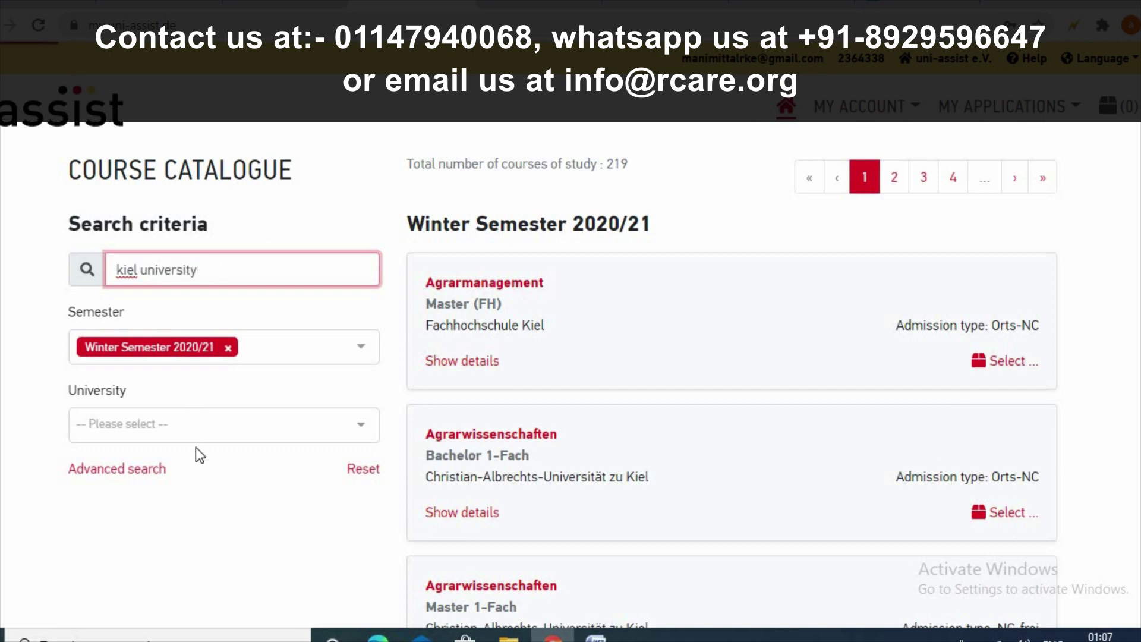
pyautogui.click(228, 348)
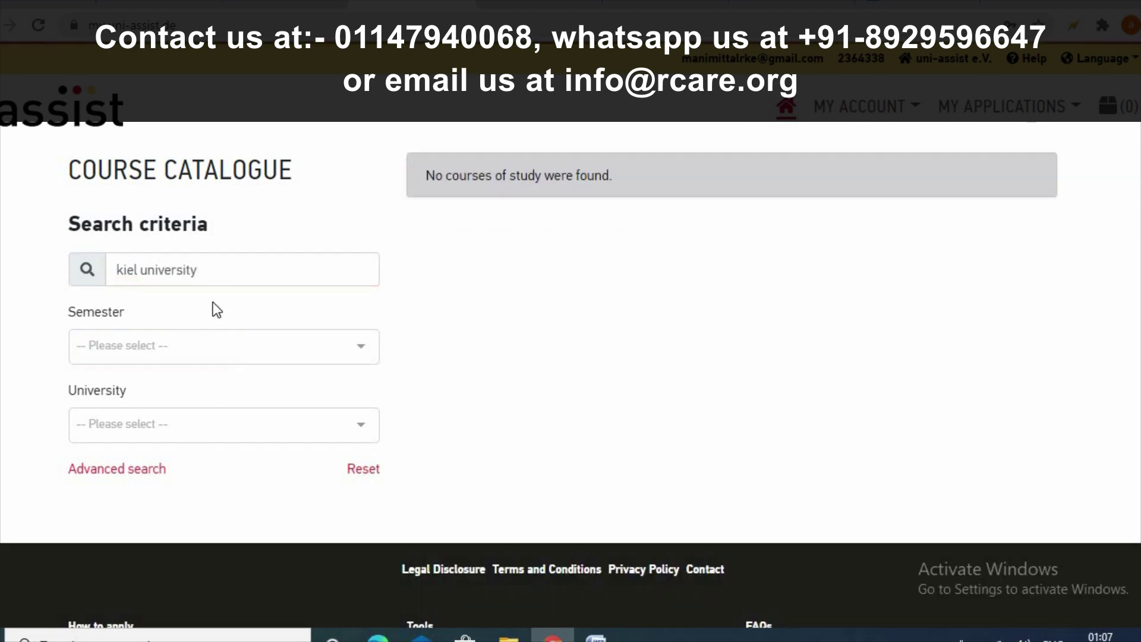
pyautogui.moveTo(214, 274); pyautogui.dragTo(123, 272)
pyautogui.click(217, 275)
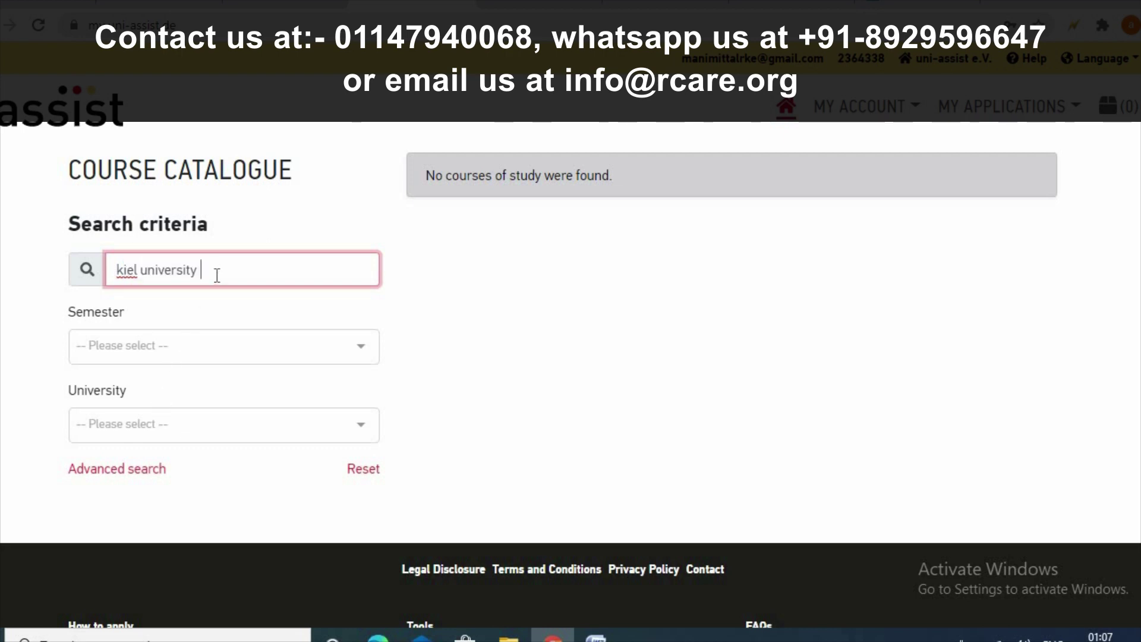
pyautogui.press('BackSpace')
pyautogui.press('BackSpace')
pyautogui.press('BackSpace')
pyautogui.press('BackSpace')
pyautogui.press('BackSpace')
pyautogui.press('BackSpace')
pyautogui.press('BackSpace')
pyautogui.press('BackSpace')
pyautogui.press('BackSpace')
pyautogui.press('BackSpace')
pyautogui.press('BackSpace')
pyautogui.press('BackSpace')
pyautogui.press('BackSpace')
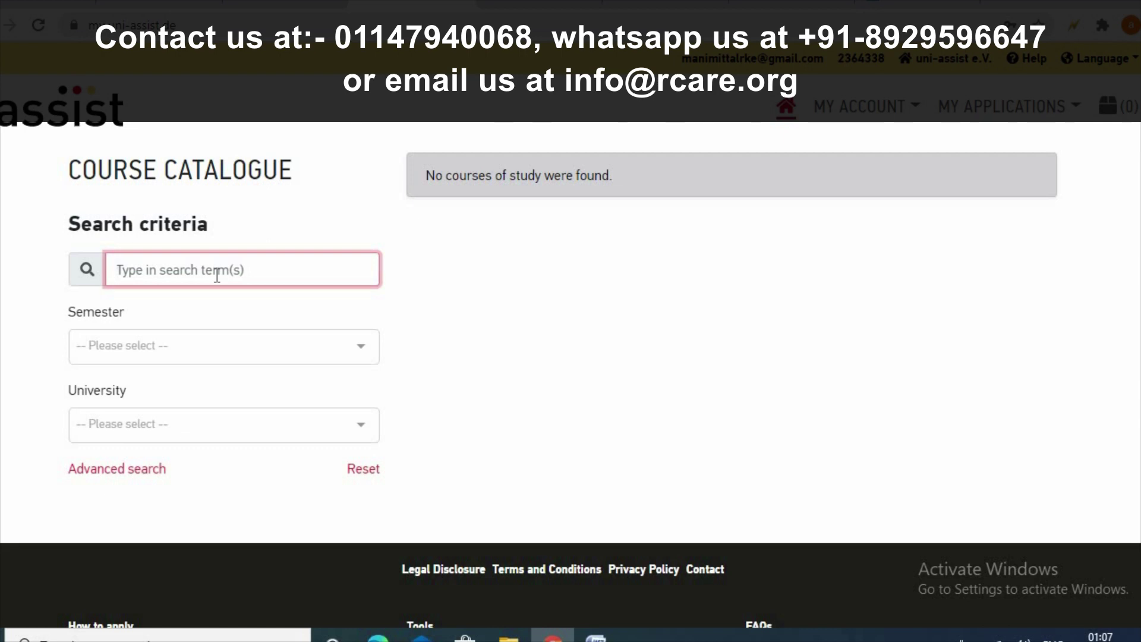
# - Filter the course list to Goethe-Universität Frankfurt and scroll through its courses
pyautogui.click(204, 425)
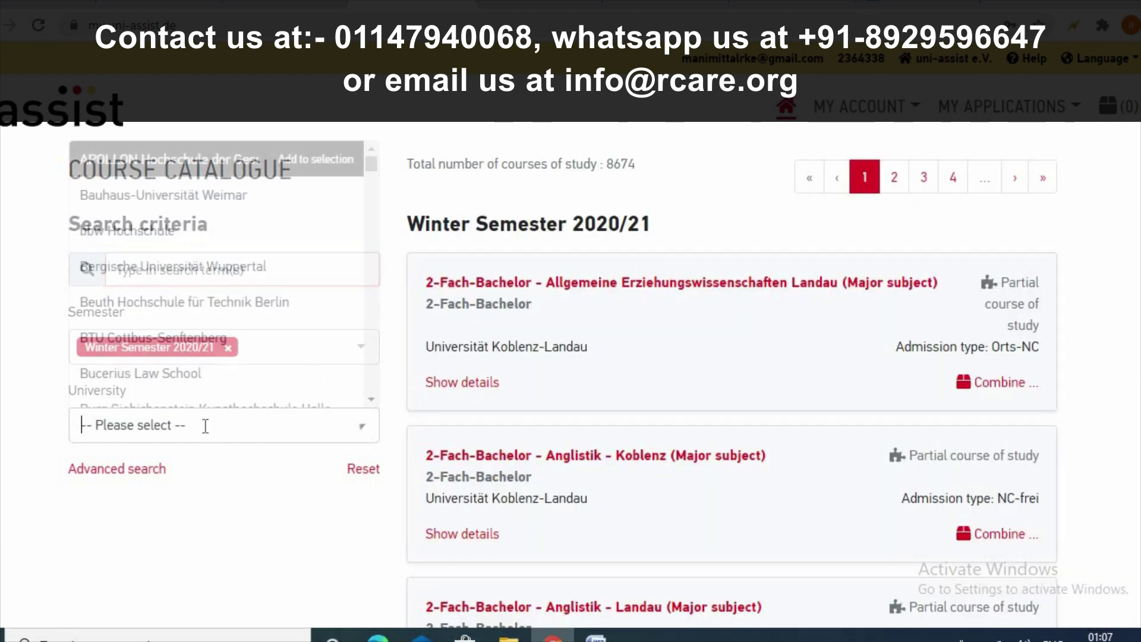
pyautogui.write('k')
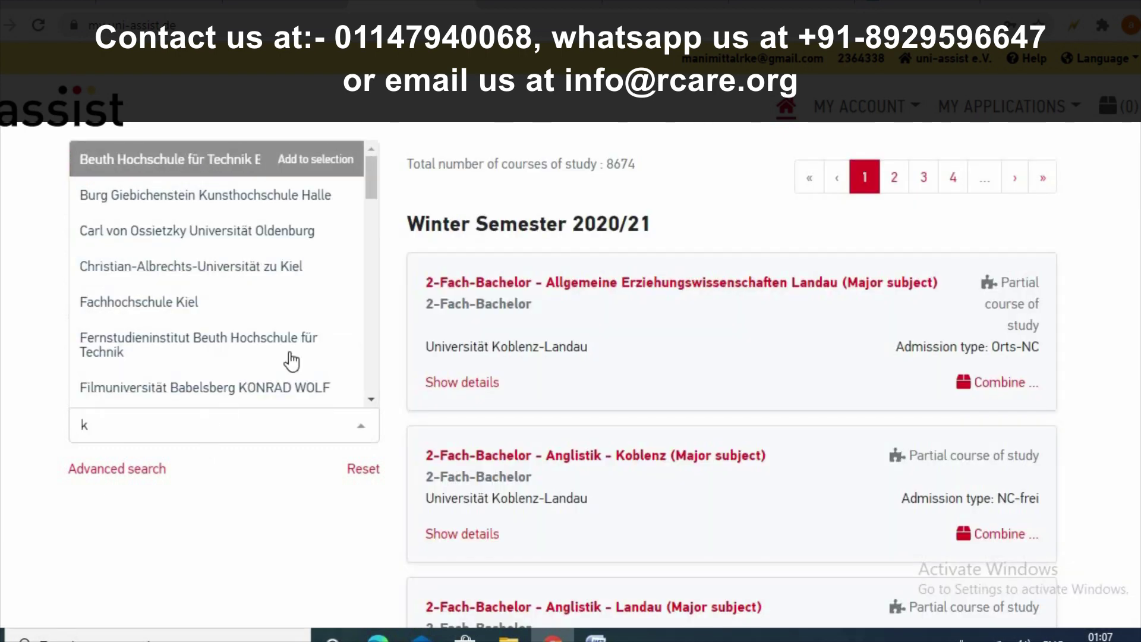
pyautogui.scroll(-3, 291, 360)
pyautogui.scroll(-2, 291, 357)
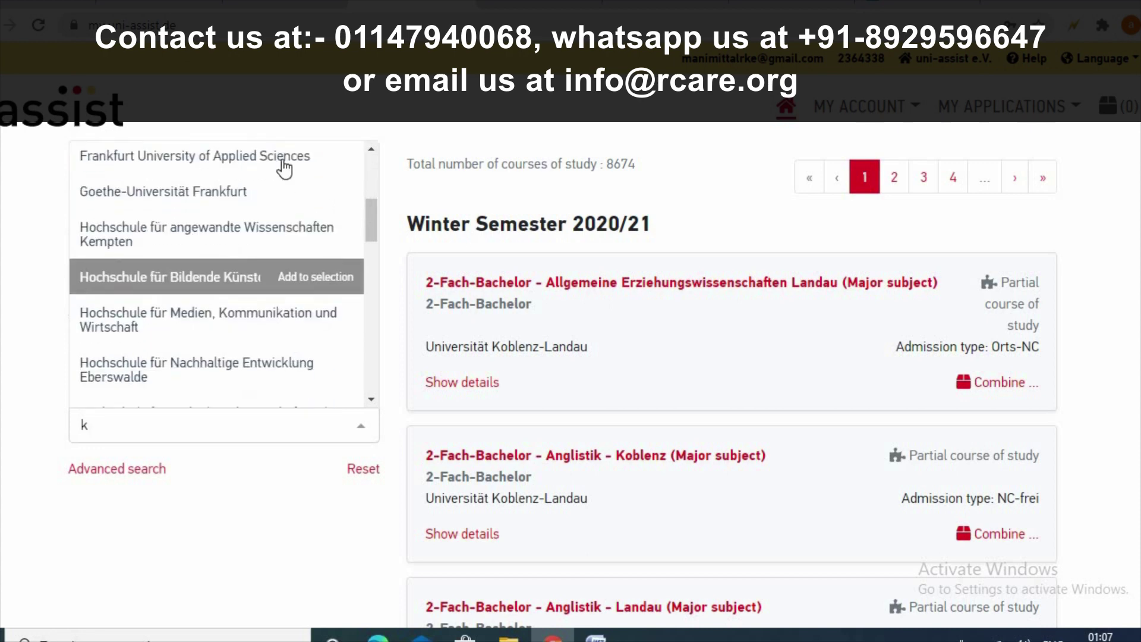
pyautogui.click(200, 189)
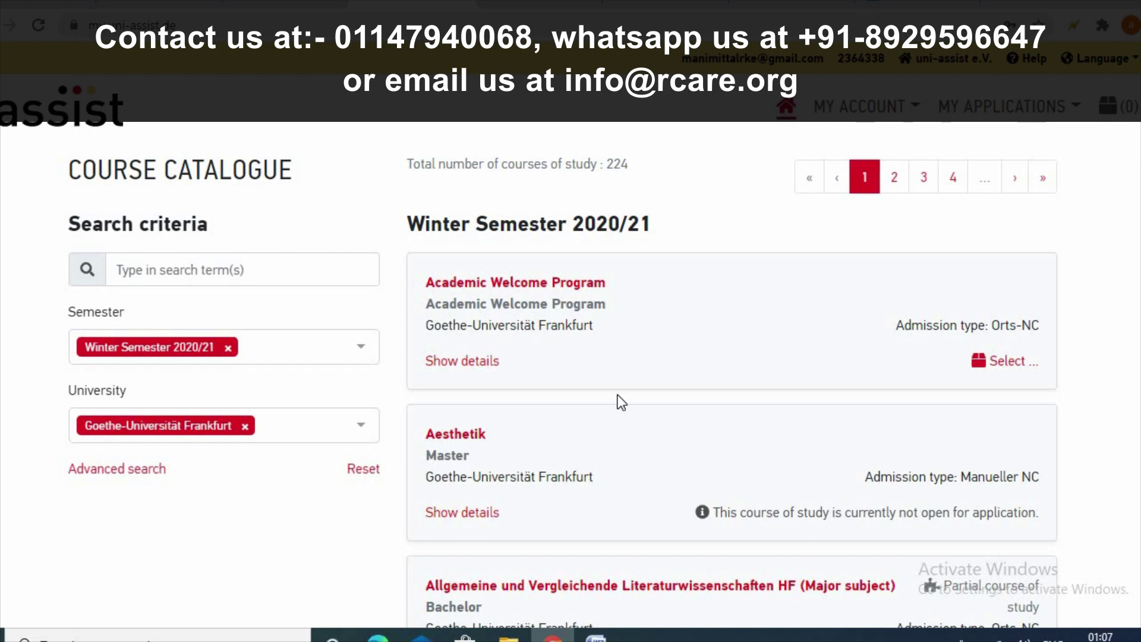
pyautogui.scroll(-10, 618, 396)
pyautogui.scroll(-20, 619, 394)
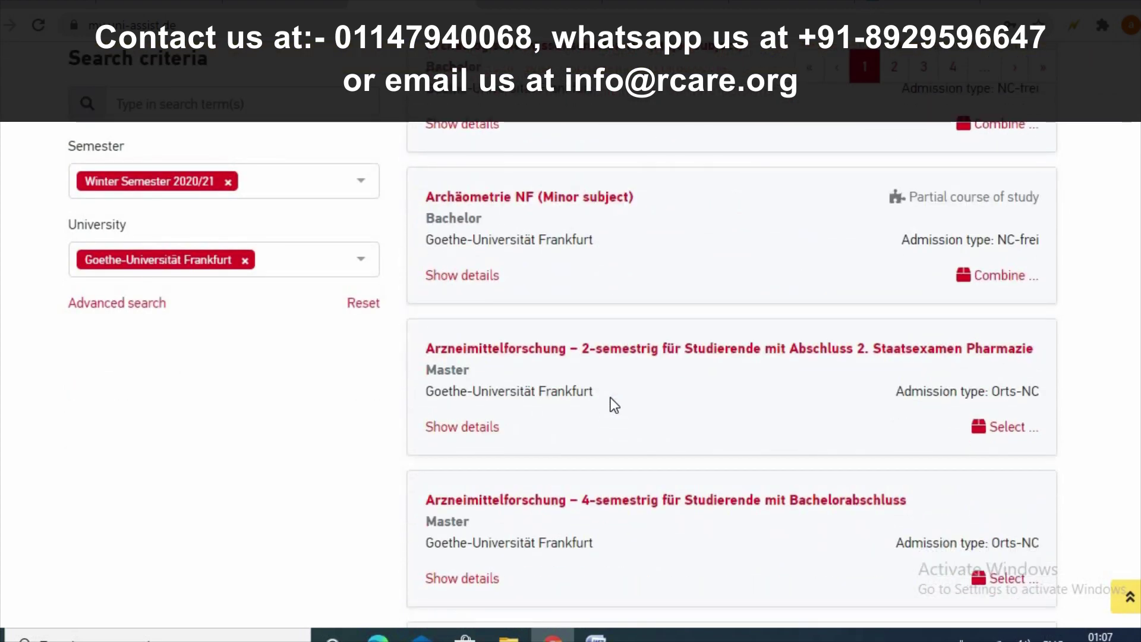
pyautogui.scroll(-7, 614, 405)
pyautogui.scroll(13, 613, 404)
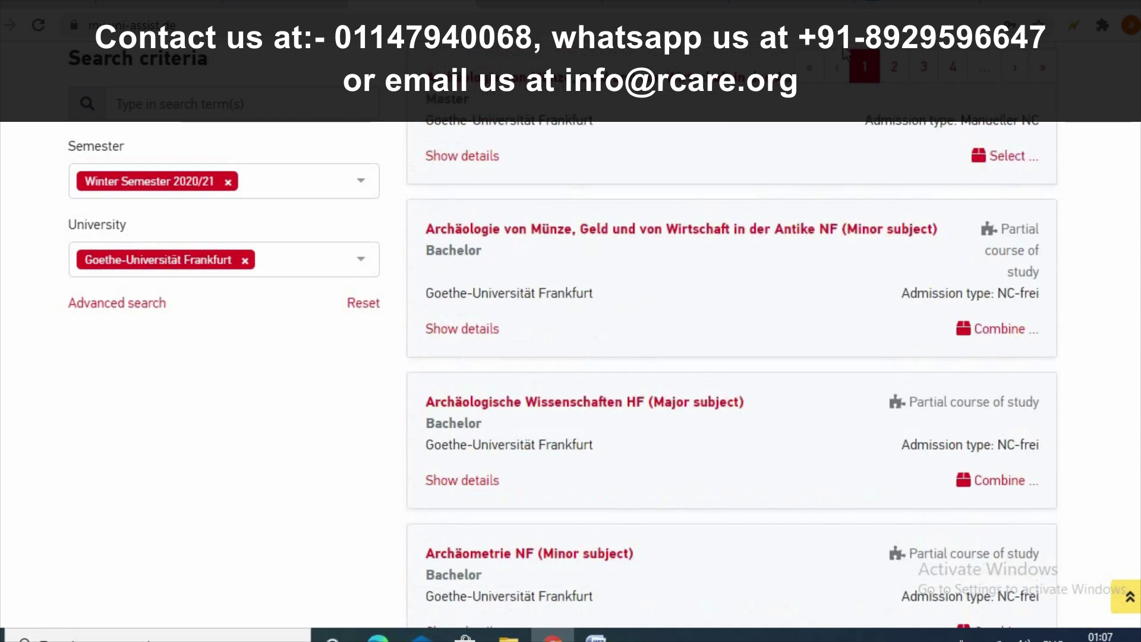
# - View the second page of Frankfurt results, then remove the Goethe-Universität Frankfurt filter
pyautogui.click(894, 68)
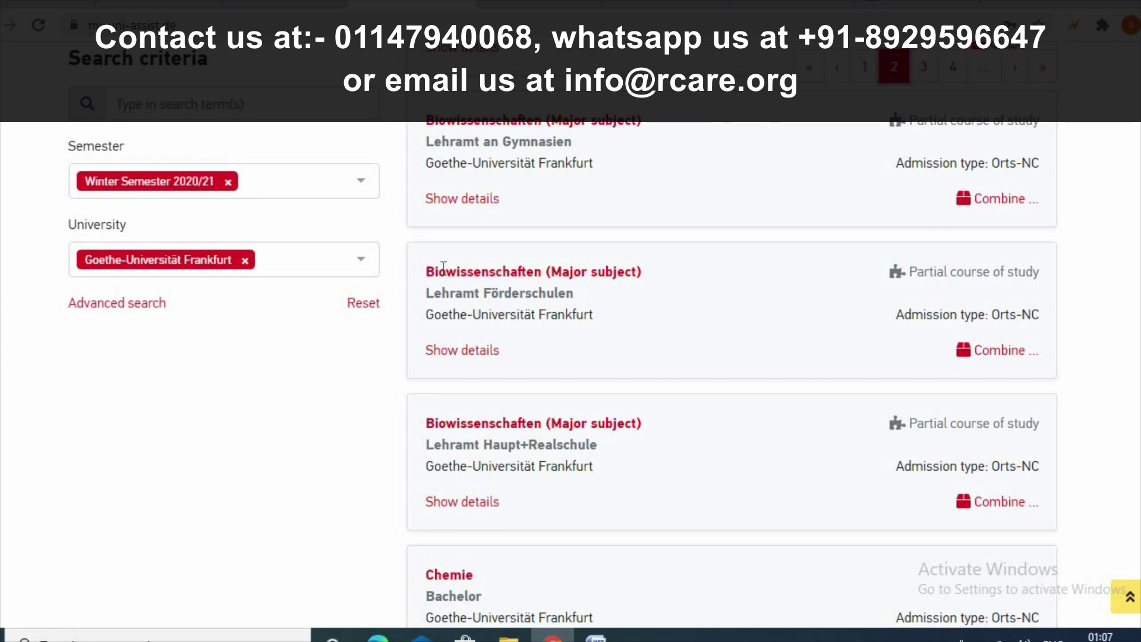
pyautogui.scroll(15, 583, 241)
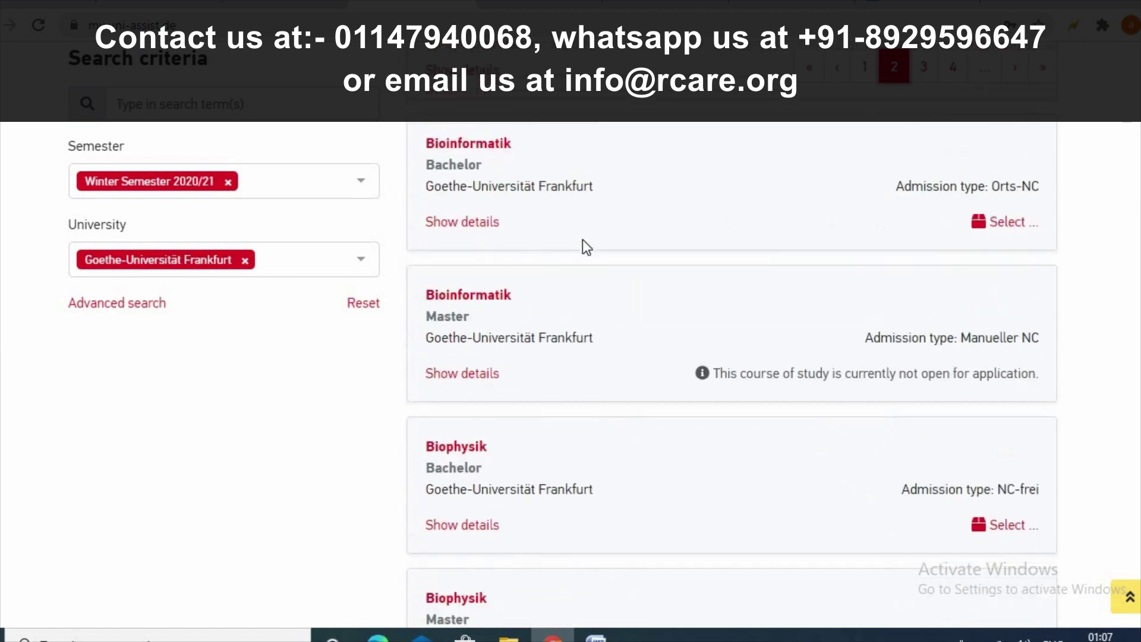
pyautogui.scroll(4, 583, 240)
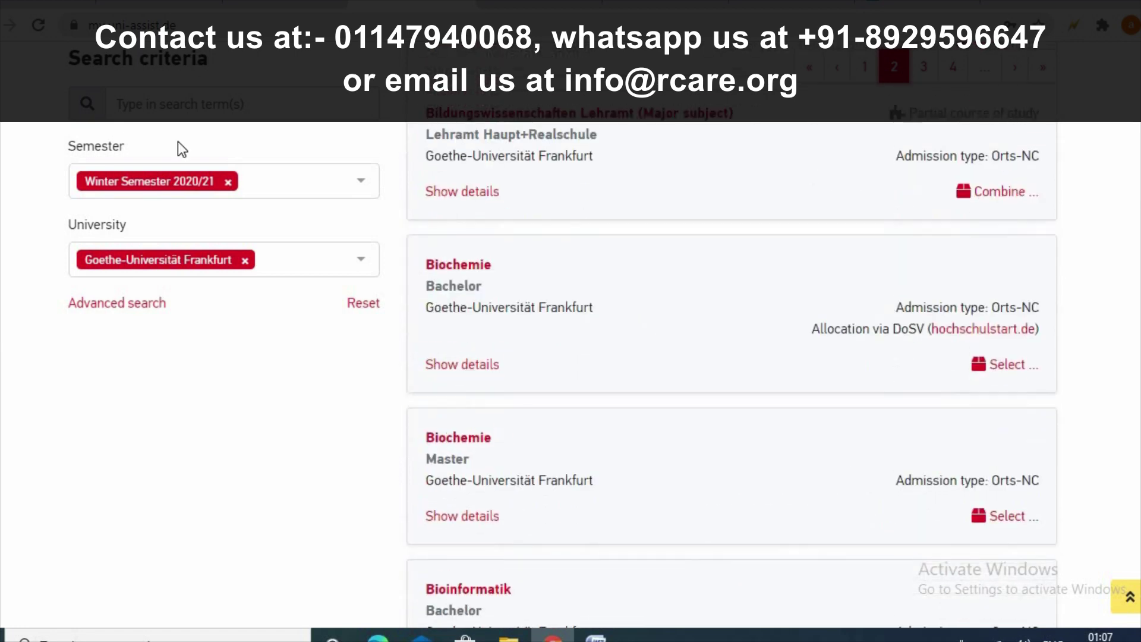
pyautogui.click(244, 260)
pyautogui.click(208, 261)
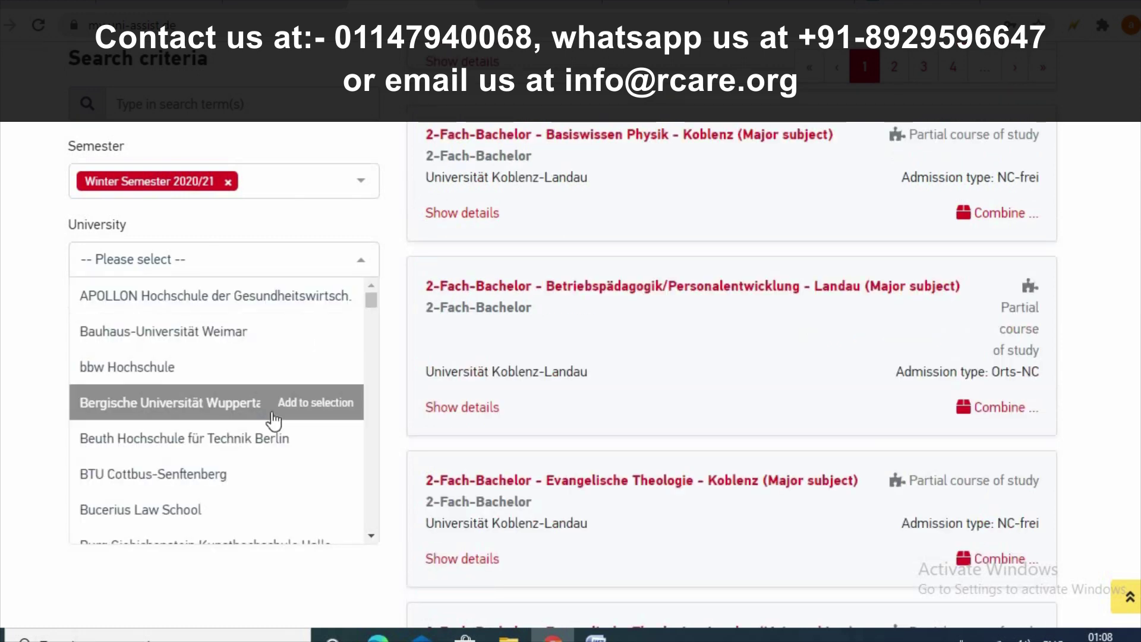
pyautogui.scroll(-5, 273, 421)
pyautogui.scroll(-10, 274, 421)
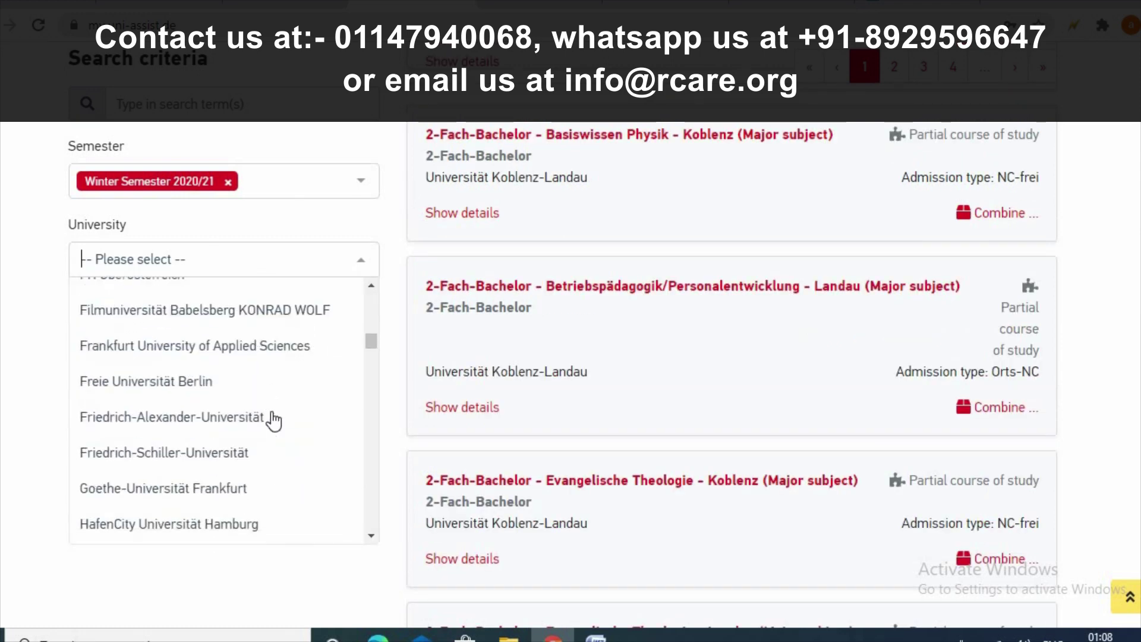
pyautogui.scroll(-15, 274, 421)
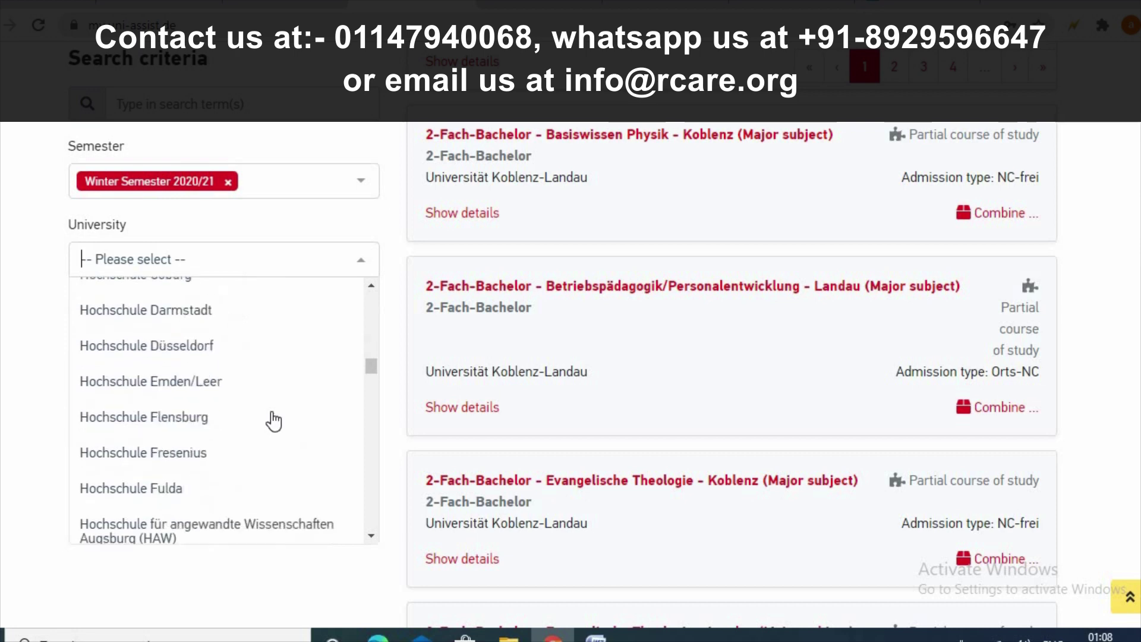
pyautogui.scroll(-15, 273, 421)
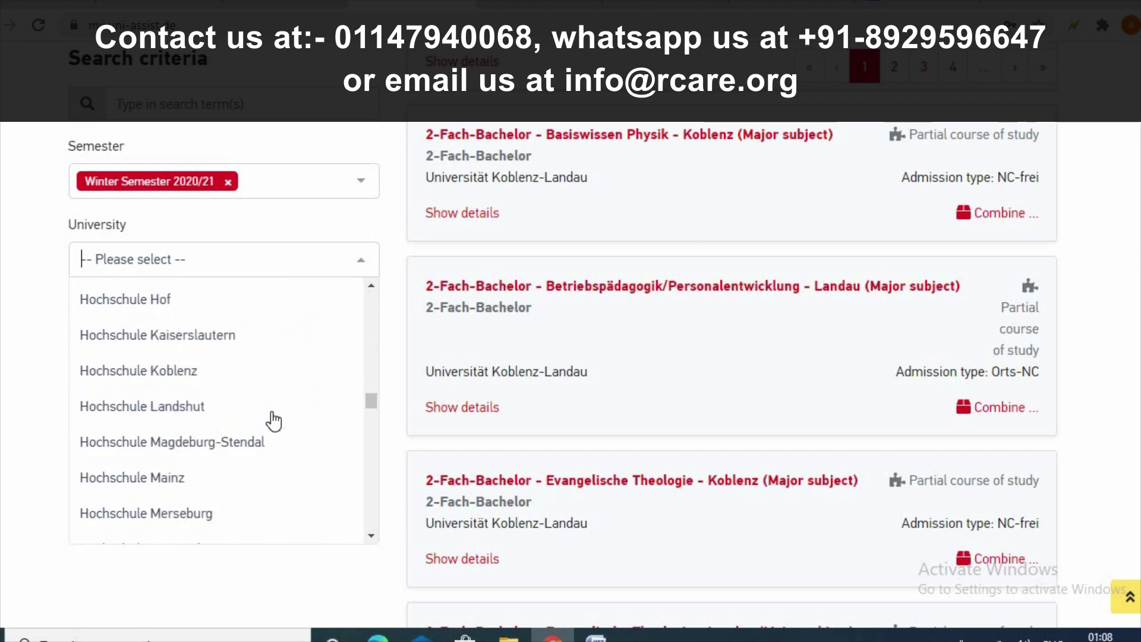
pyautogui.scroll(-15, 273, 421)
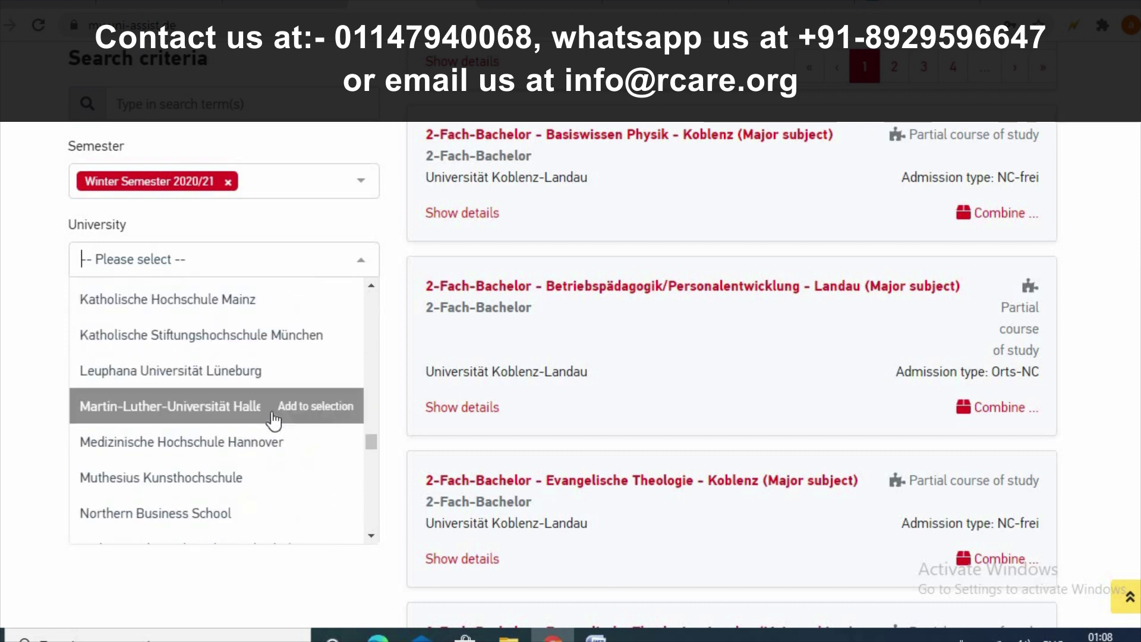
pyautogui.scroll(3, 273, 421)
pyautogui.scroll(3, 273, 421)
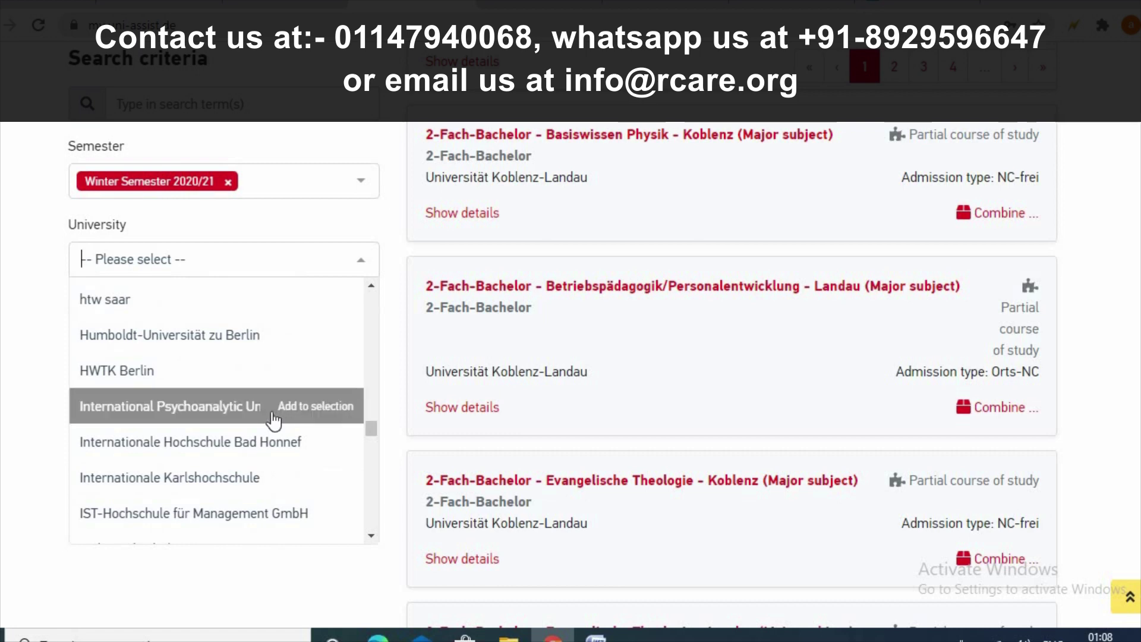
pyautogui.scroll(-4, 273, 421)
pyautogui.scroll(5, 274, 421)
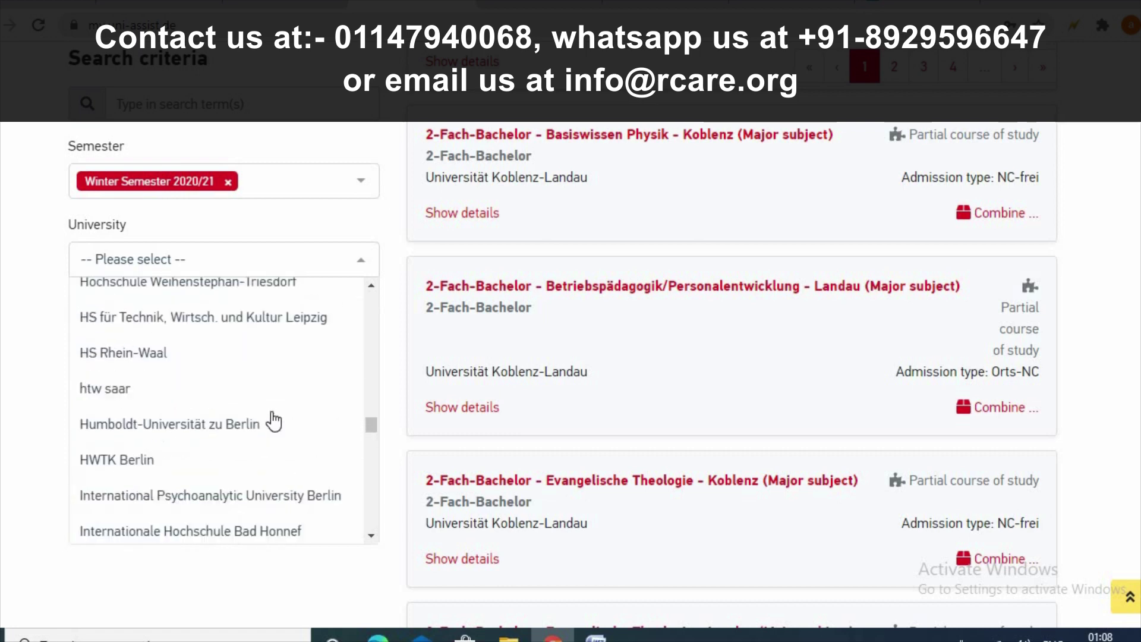
pyautogui.scroll(2, 273, 419)
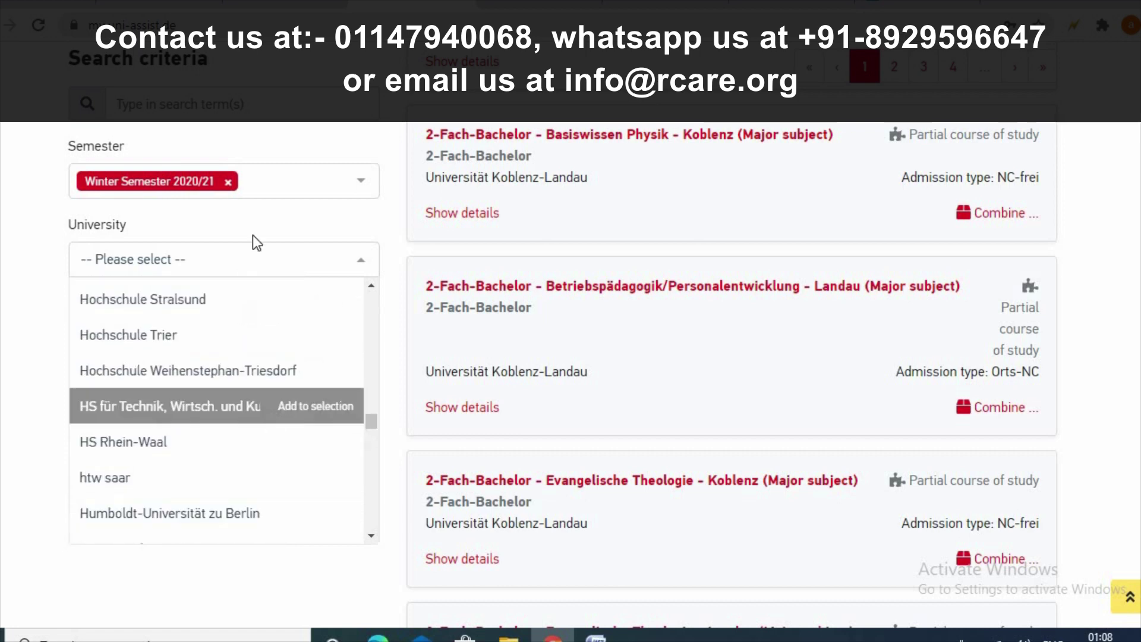
pyautogui.scroll(6, 297, 363)
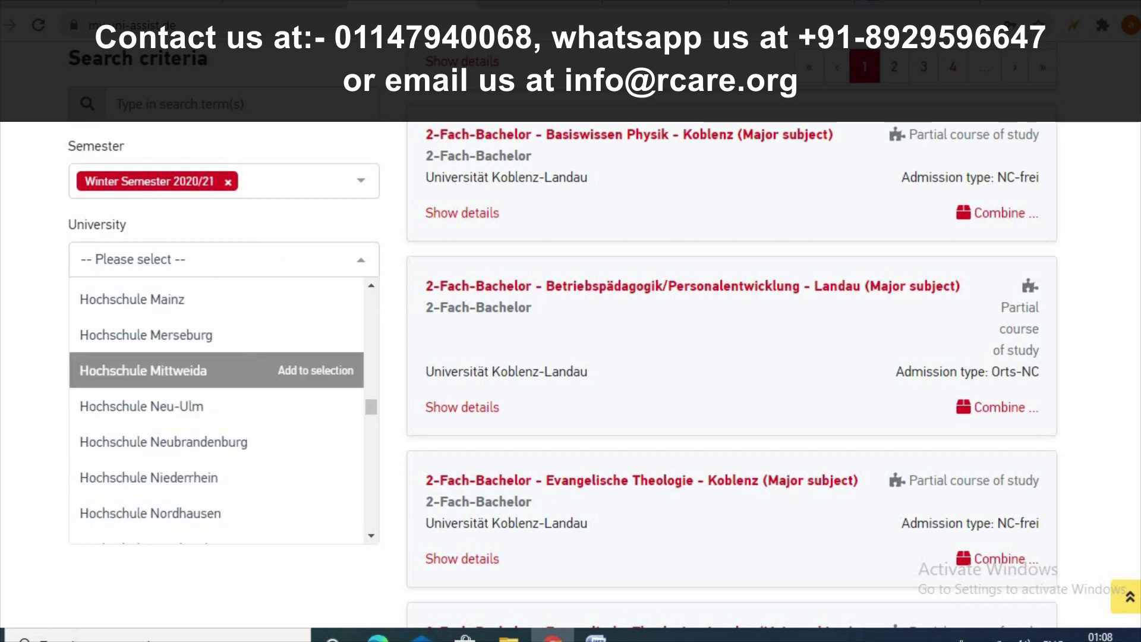
pyautogui.click(1133, 483)
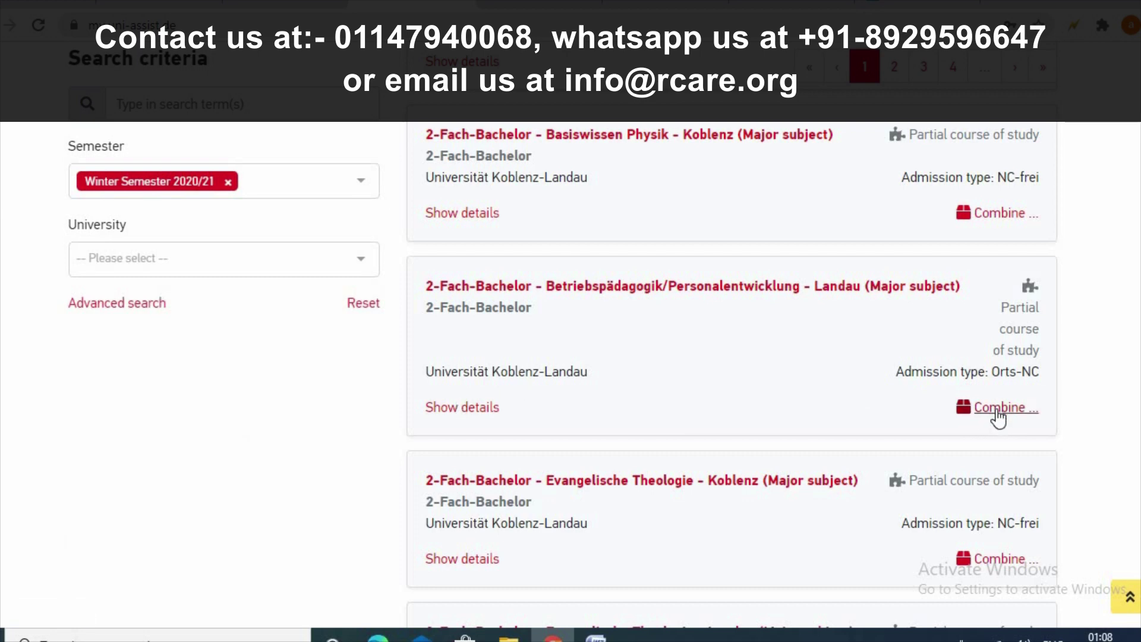
# - Inspect the Betriebspädagogik/Personalentwicklung course details in the combination window
pyautogui.click(998, 410)
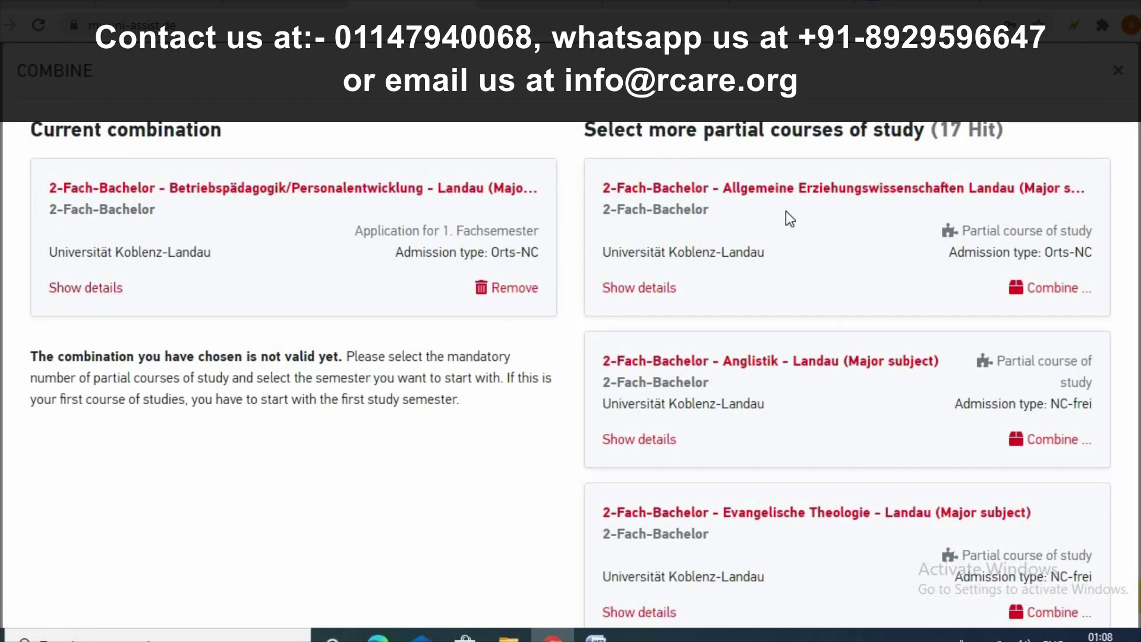
pyautogui.click(112, 290)
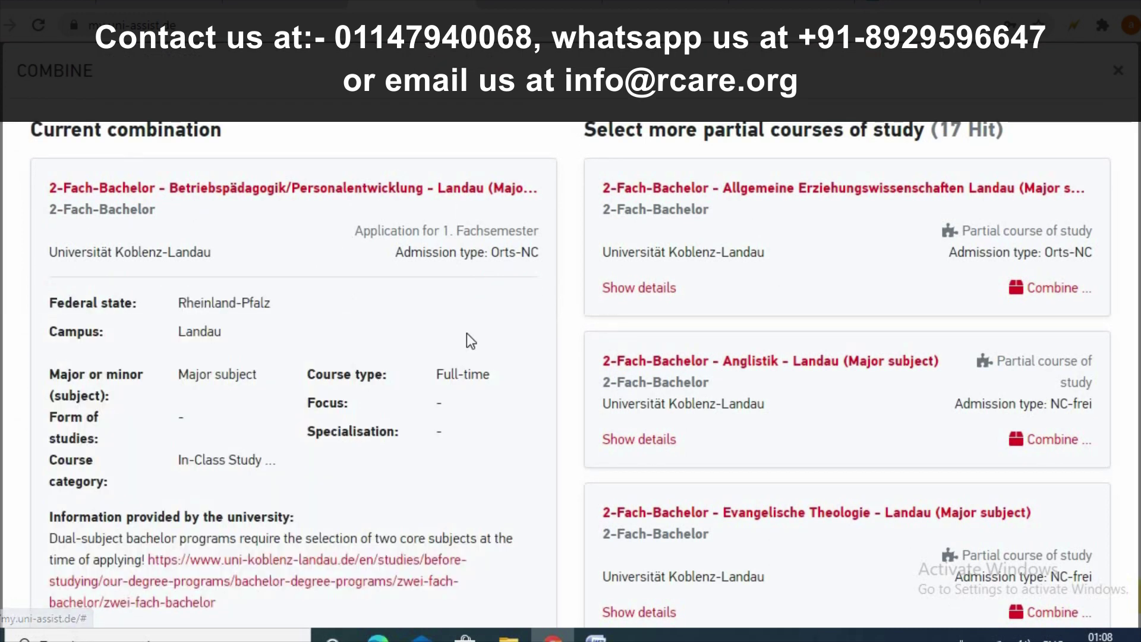
pyautogui.scroll(-1, 423, 348)
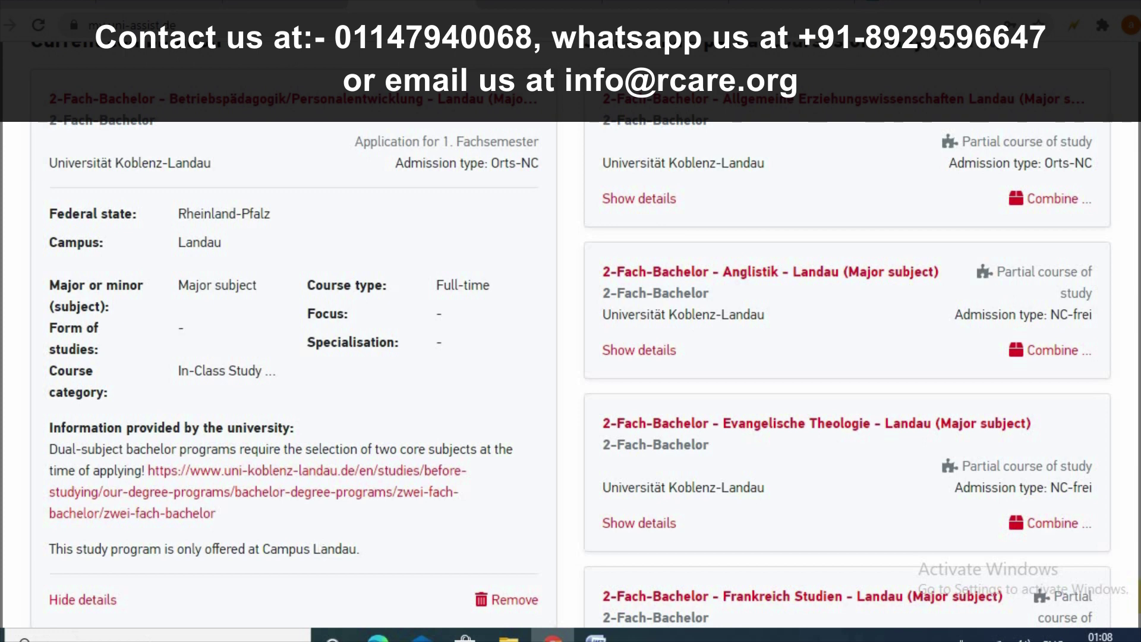
pyautogui.click(82, 599)
pyautogui.scroll(2, 535, 438)
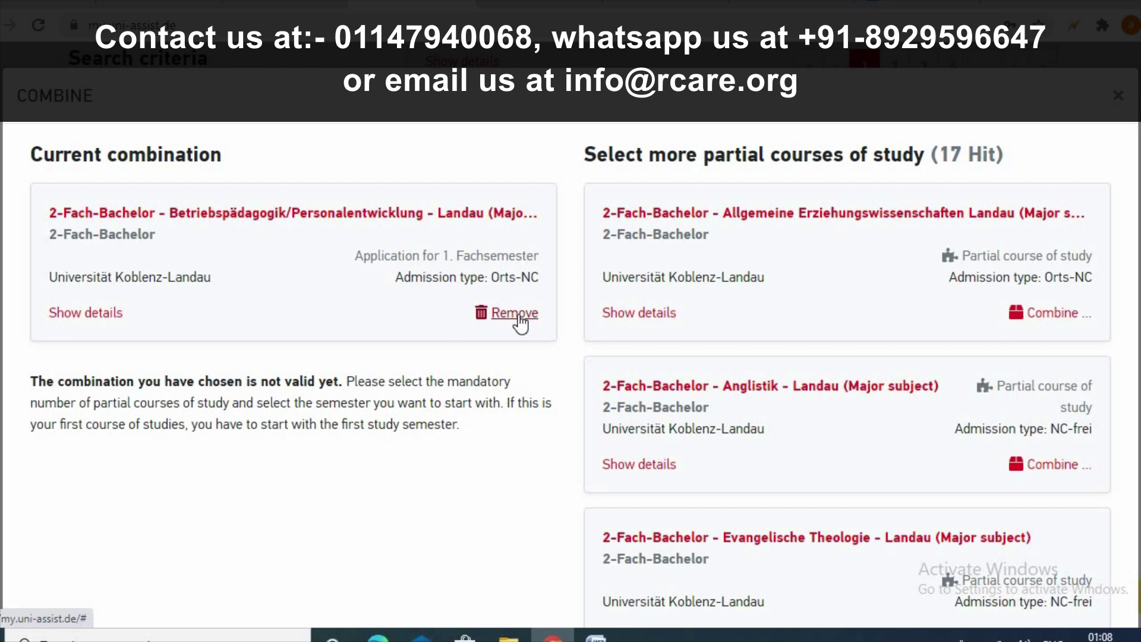
# - Remove Betriebspädagogik/Personalentwicklung from the combination and close the empty combination window
pyautogui.click(516, 314)
pyautogui.click(516, 314)
pyautogui.click(516, 313)
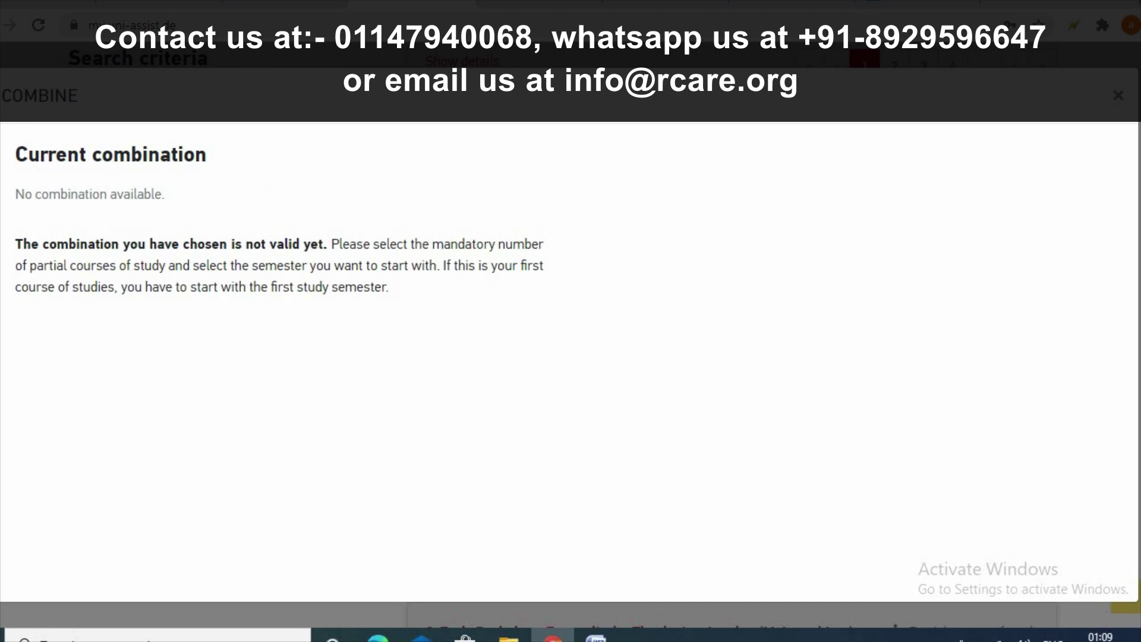
pyautogui.click(1118, 95)
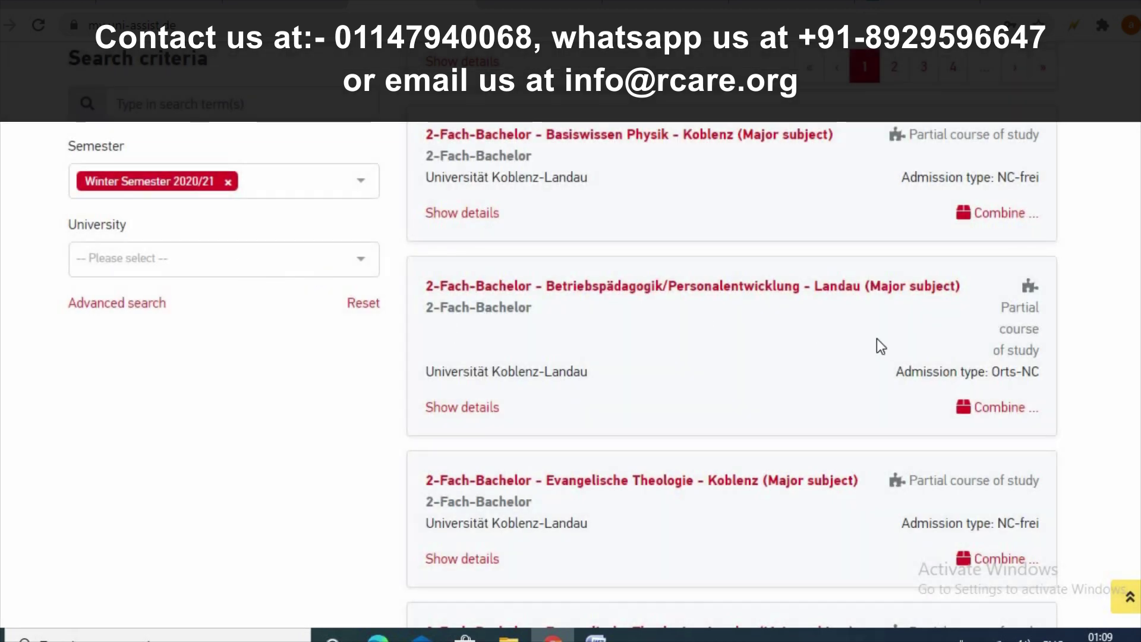
# - Filter the catalogue to Bauhaus-Universität Weimar and scroll through its 15 courses
pyautogui.scroll(10, 868, 355)
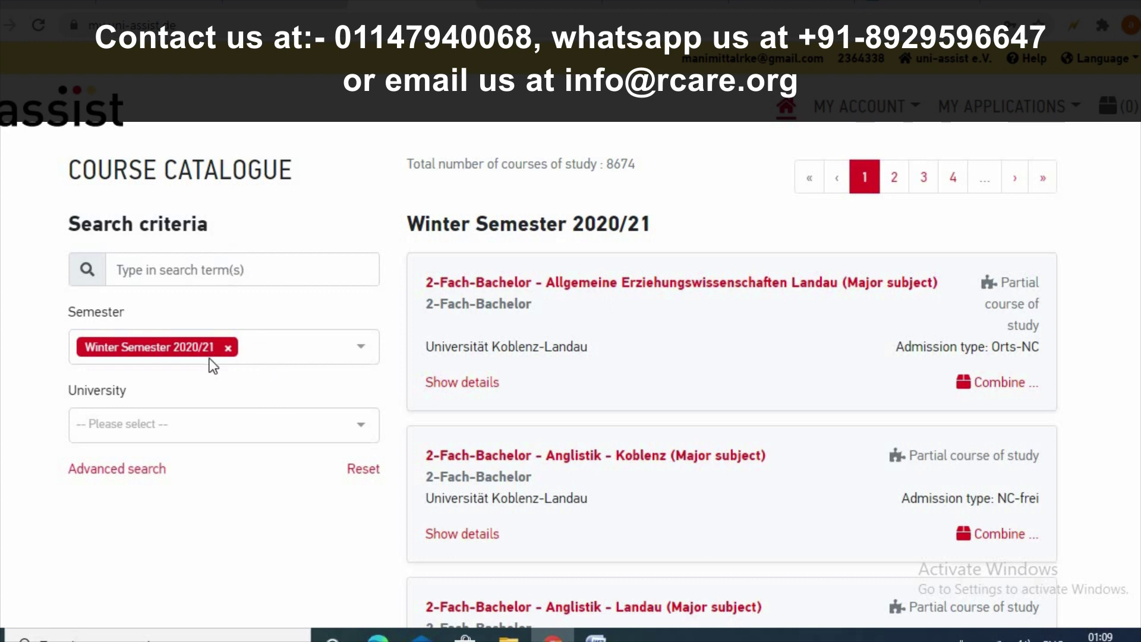
pyautogui.click(260, 431)
pyautogui.scroll(6, 276, 288)
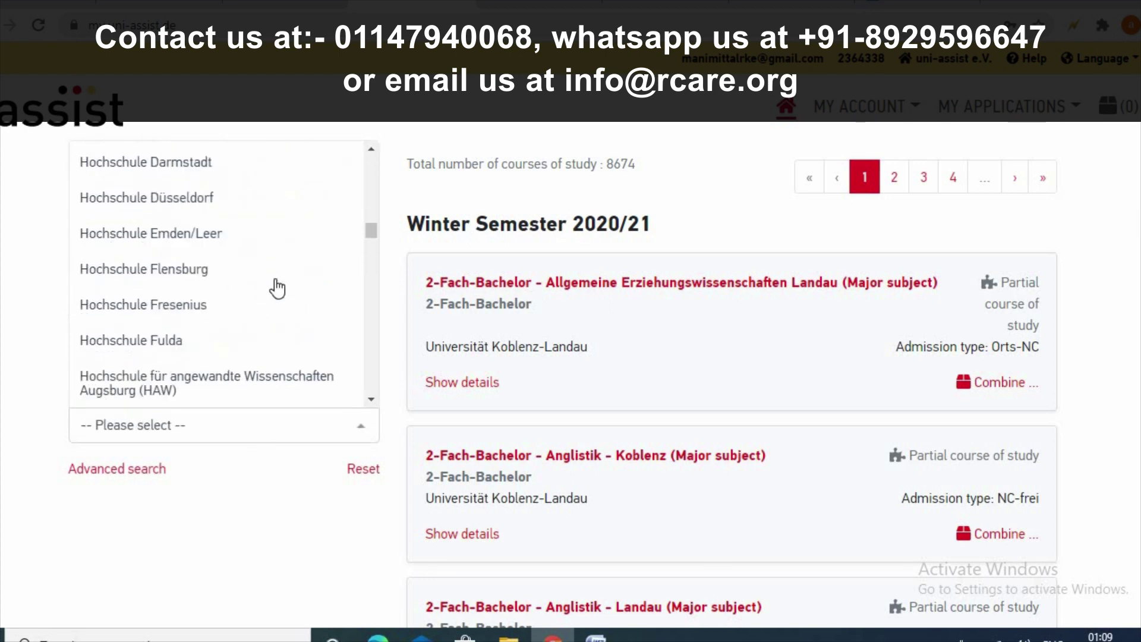
pyautogui.scroll(10, 276, 288)
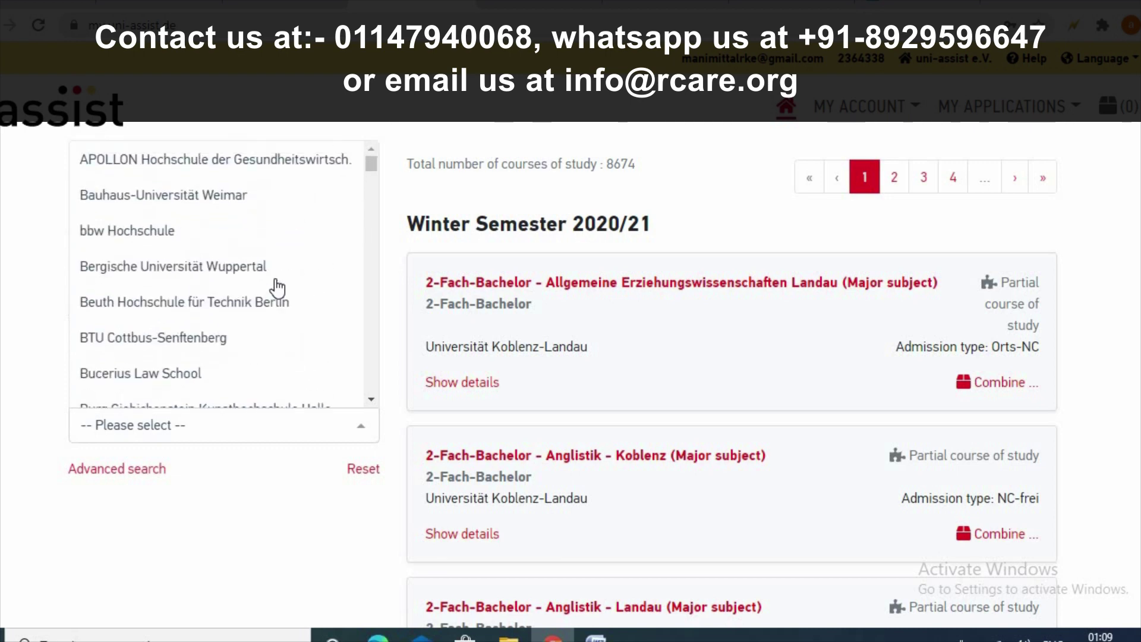
pyautogui.click(259, 198)
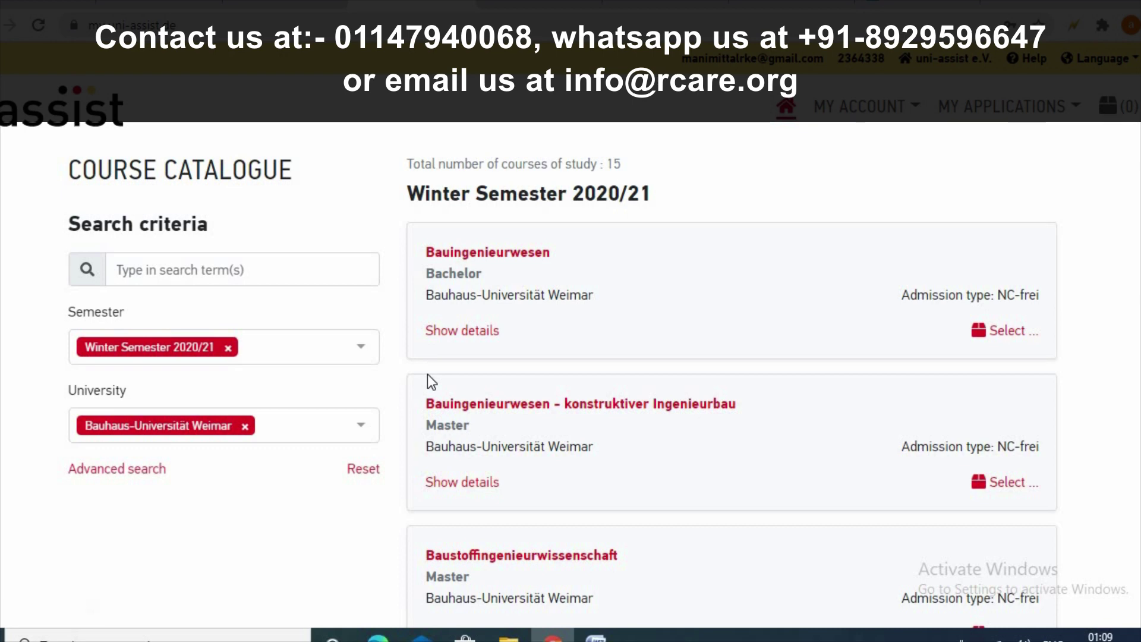
pyautogui.scroll(-4, 565, 422)
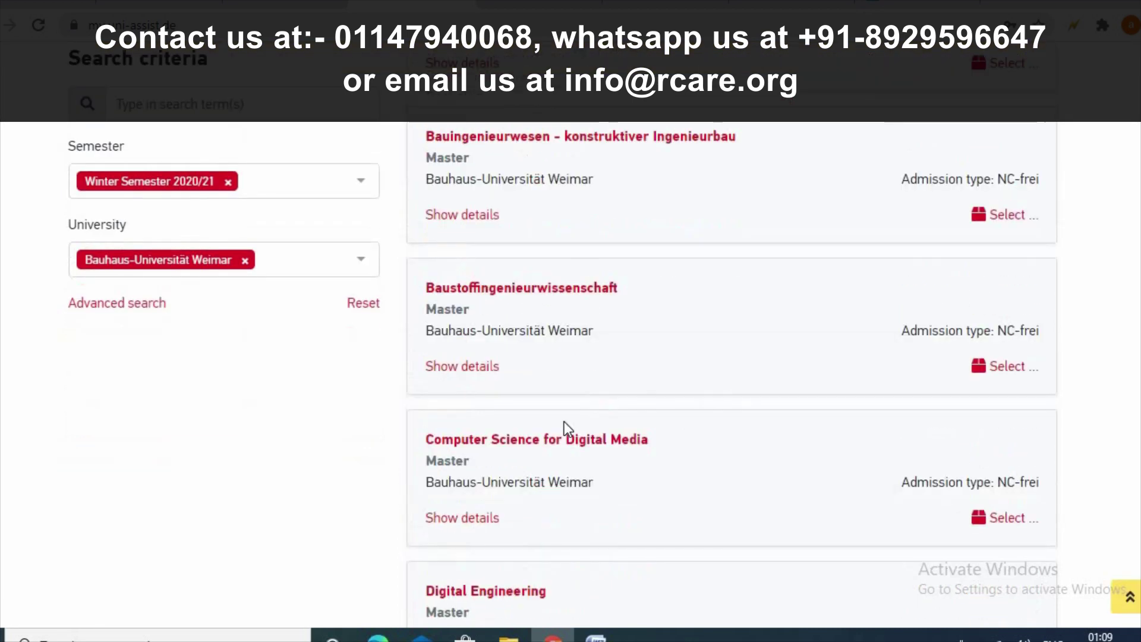
pyautogui.scroll(-1, 565, 422)
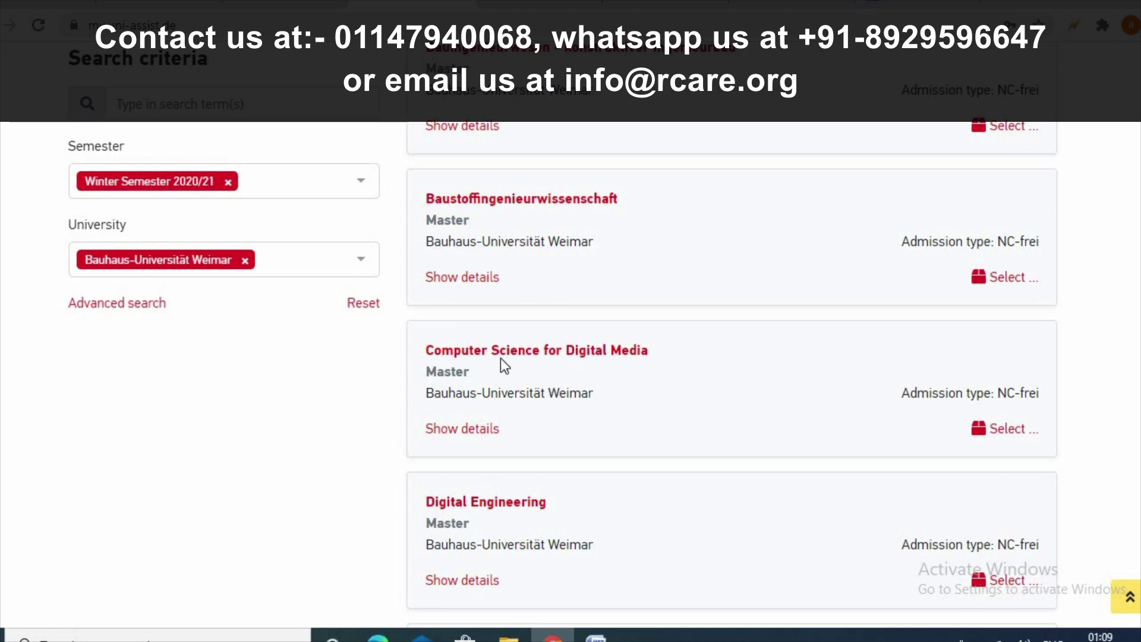
# - Add Computer Science for Digital Media, Winter Semester 2020/21, 1. Fachsemester, to the selection list
pyautogui.click(1011, 432)
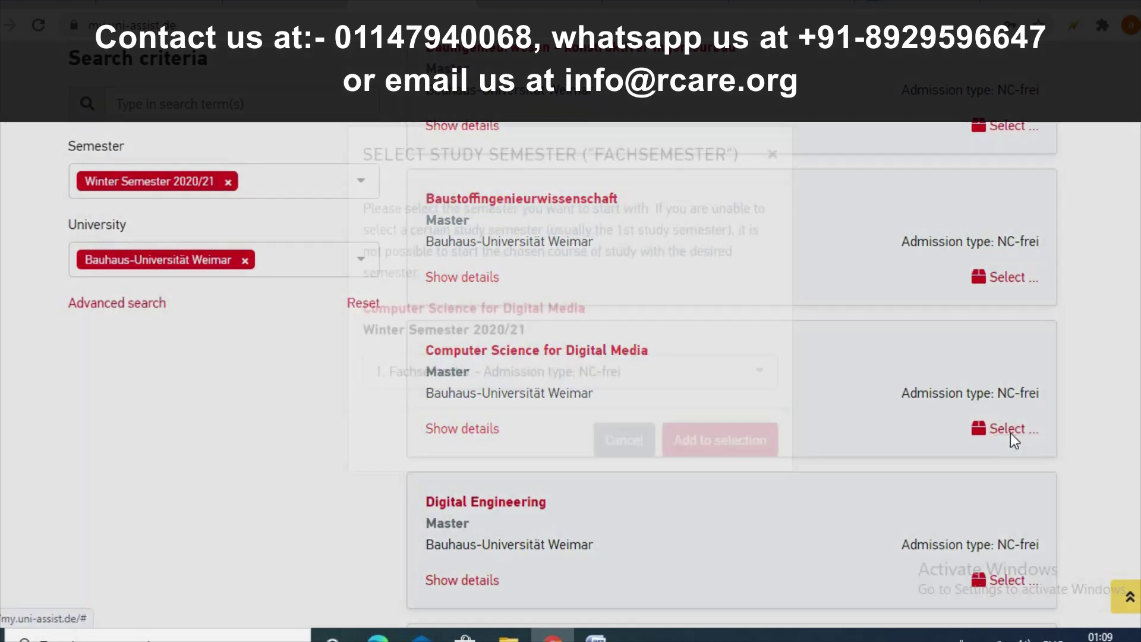
pyautogui.click(712, 479)
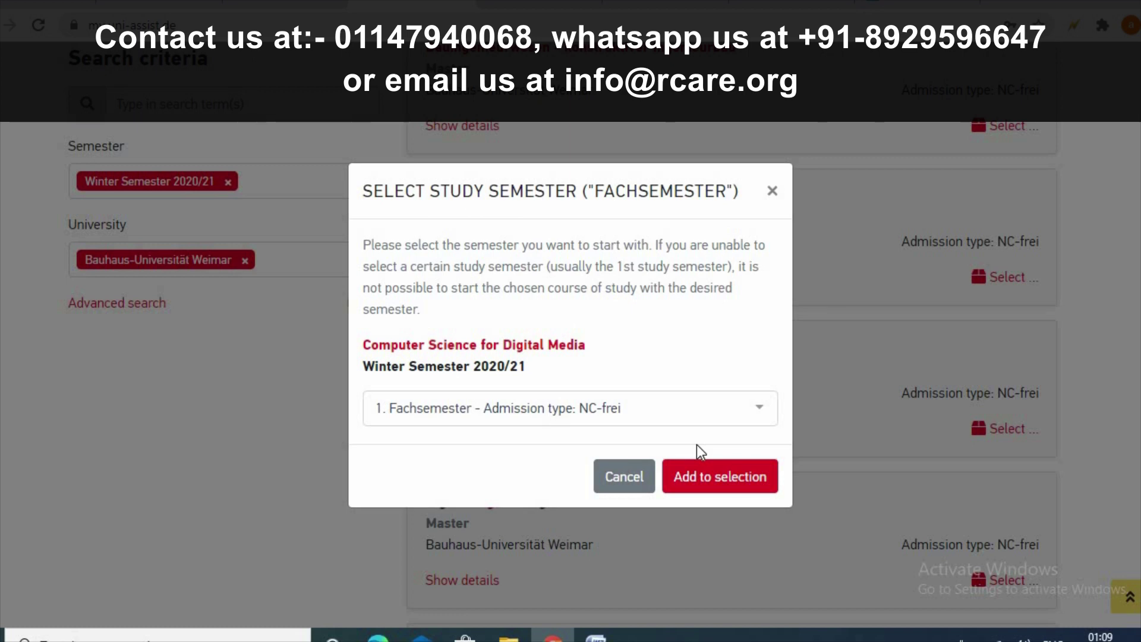
pyautogui.click(700, 477)
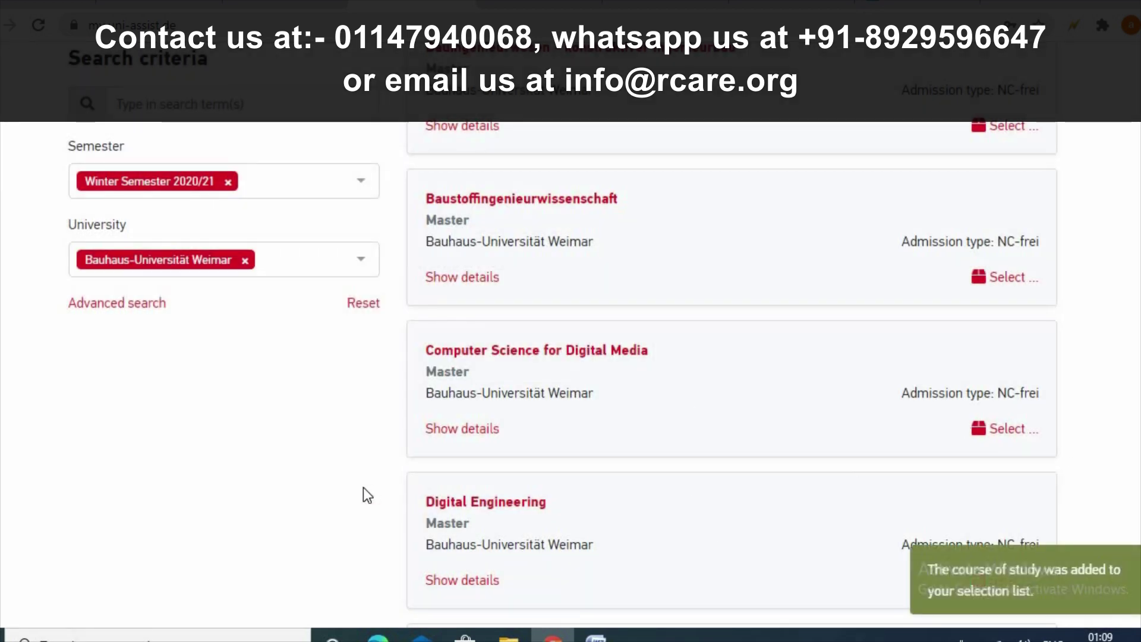
# - Open the selection list showing the €75.00 fee and proceed to checkout
pyautogui.click(1113, 109)
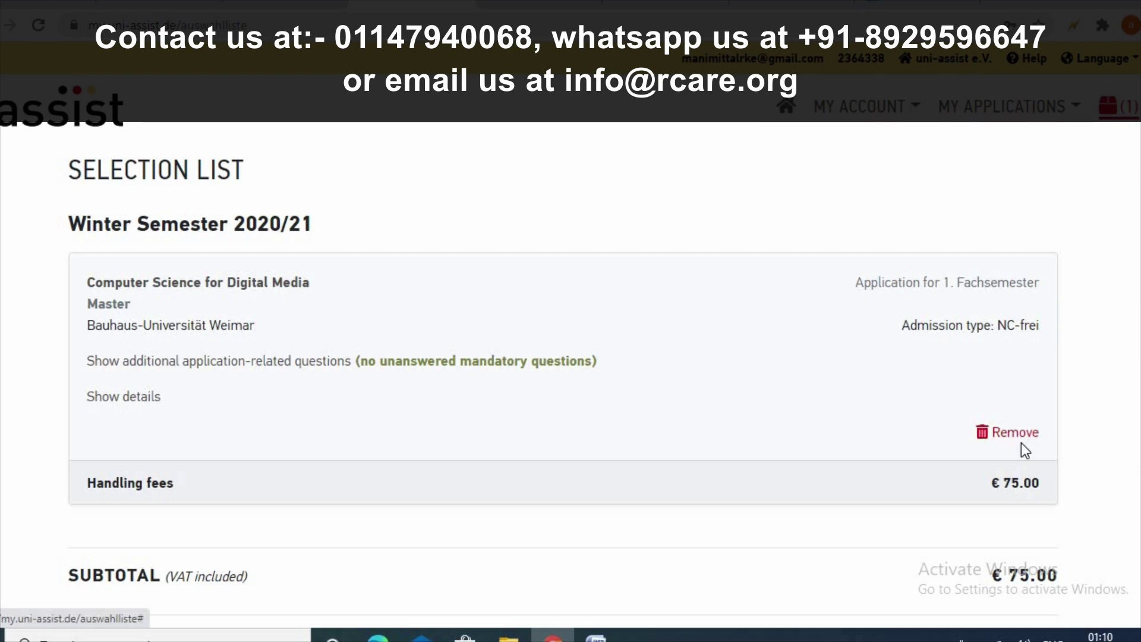
pyautogui.scroll(-3, 561, 386)
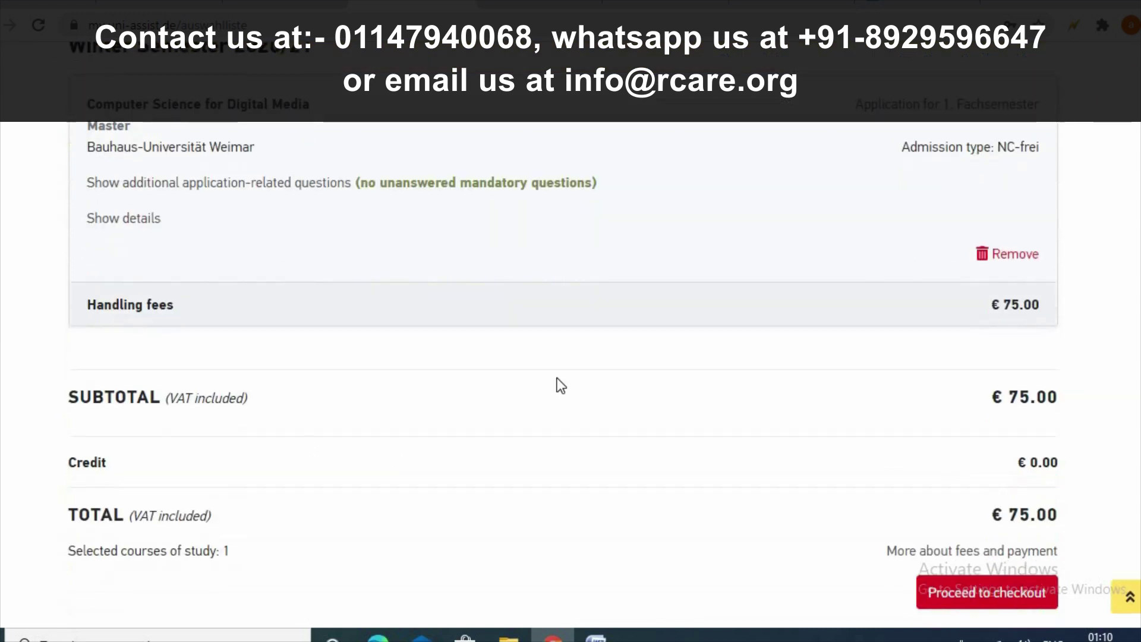
pyautogui.click(987, 602)
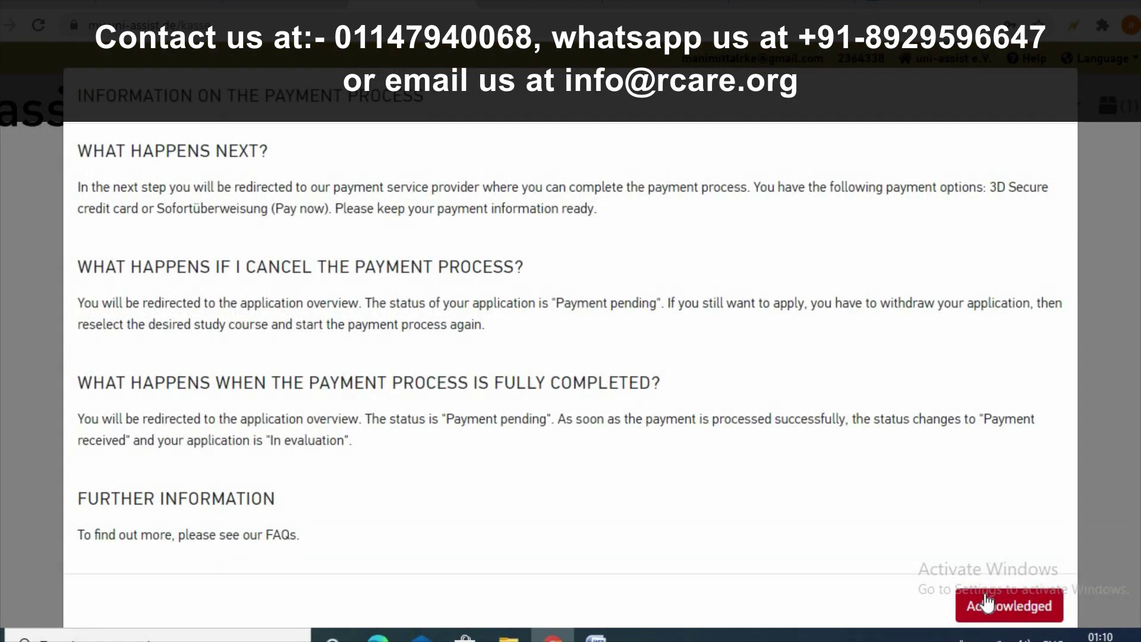
# - Acknowledge the payment notice, tick the Novalnet, Terms and accuracy consents, and continue to payment
pyautogui.click(987, 604)
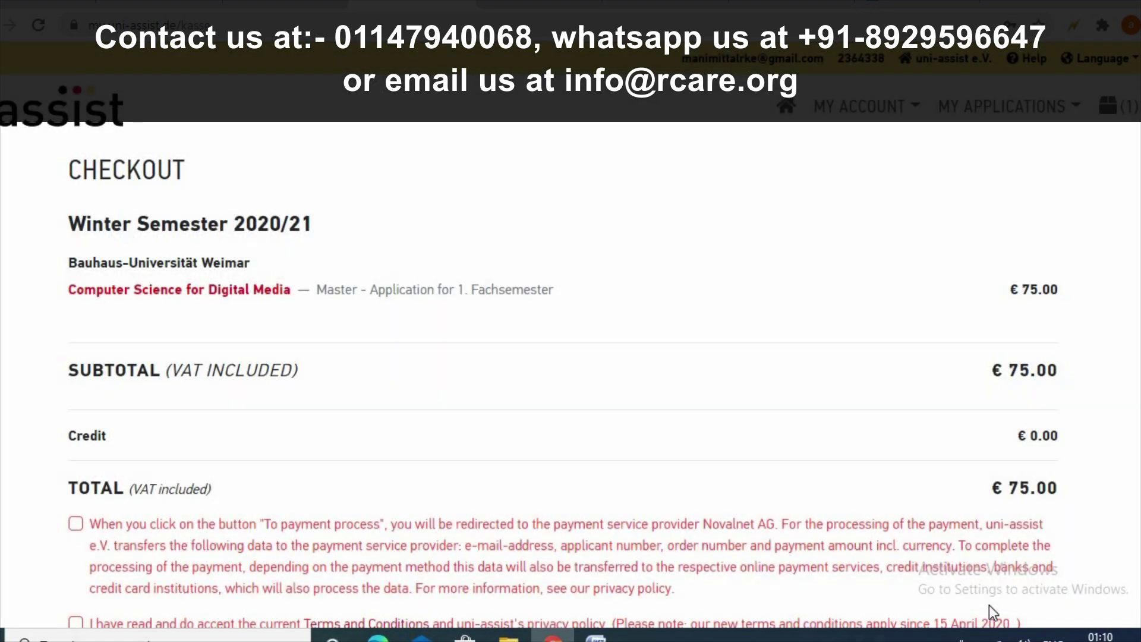
pyautogui.scroll(-5, 989, 576)
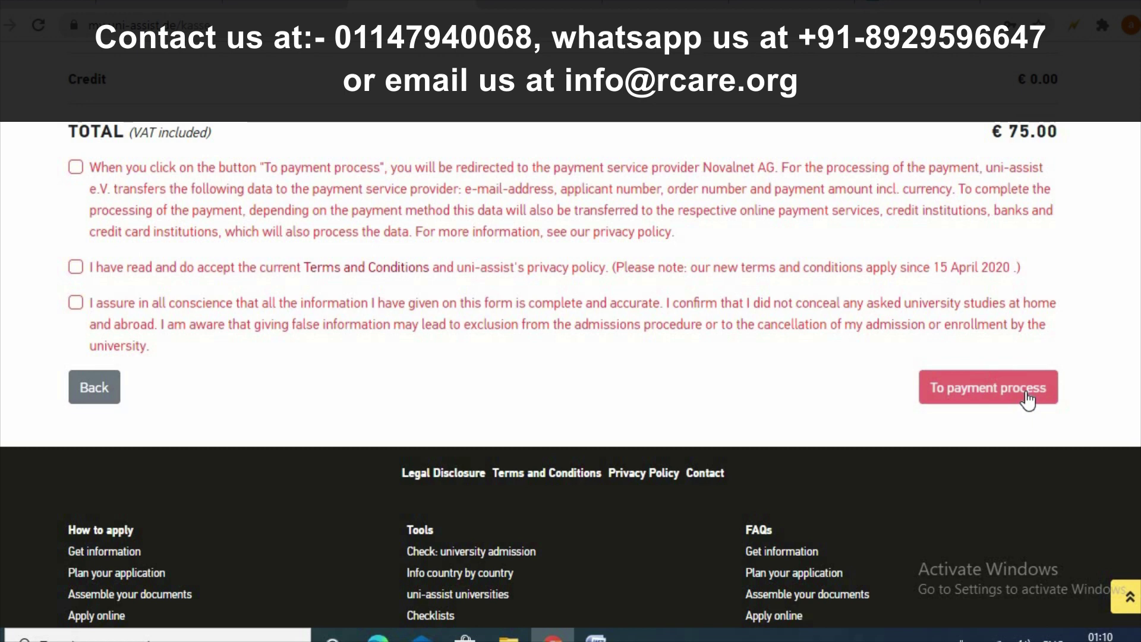
pyautogui.click(76, 167)
pyautogui.click(76, 268)
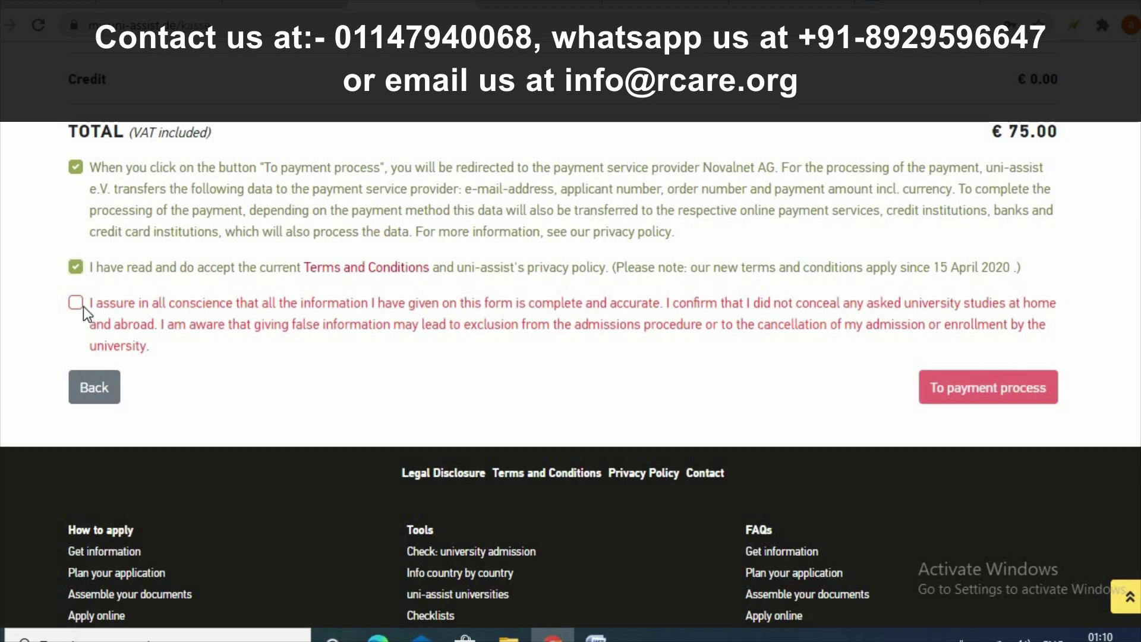
pyautogui.click(77, 303)
pyautogui.click(1030, 397)
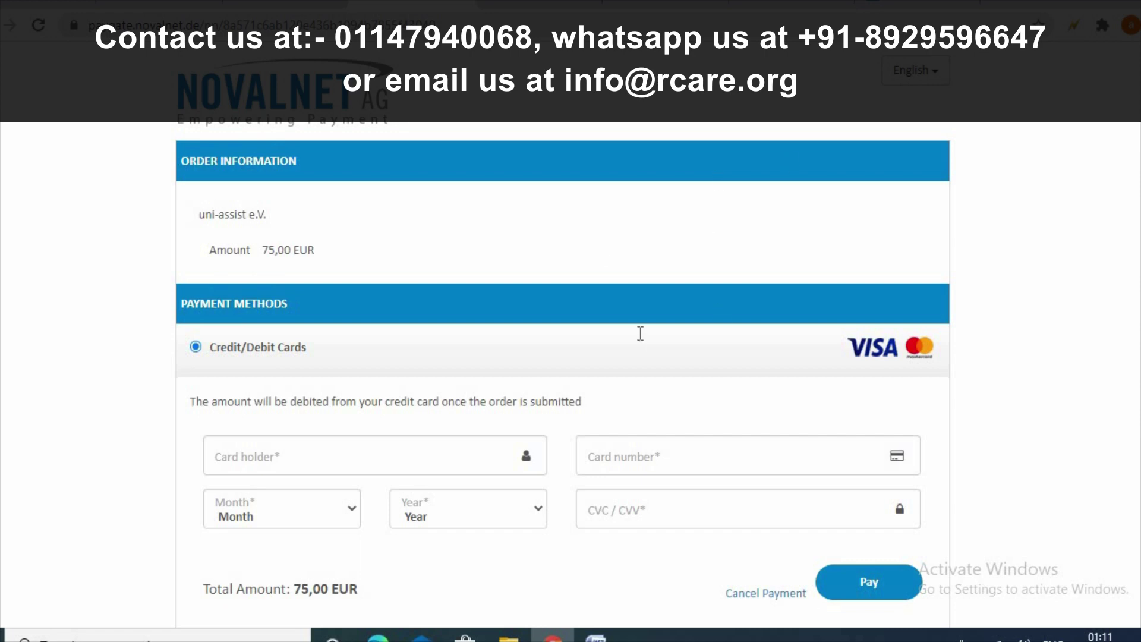
# - Look over the Novalnet card payment page, then go back to uni-assist without paying
pyautogui.scroll(-2, 858, 368)
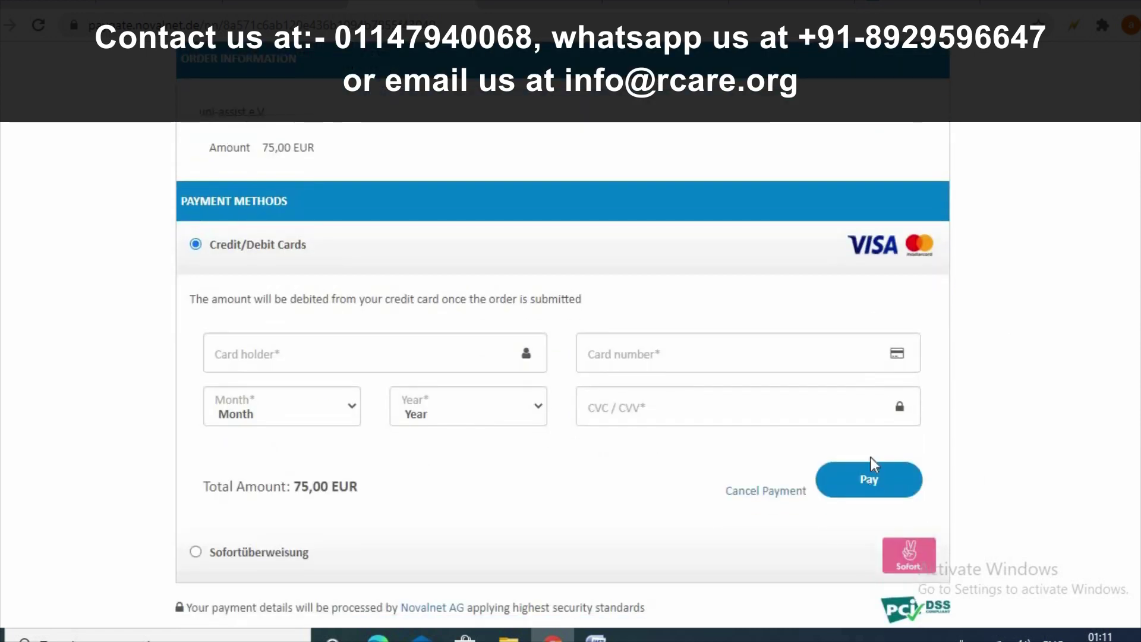
pyautogui.scroll(2, 1044, 435)
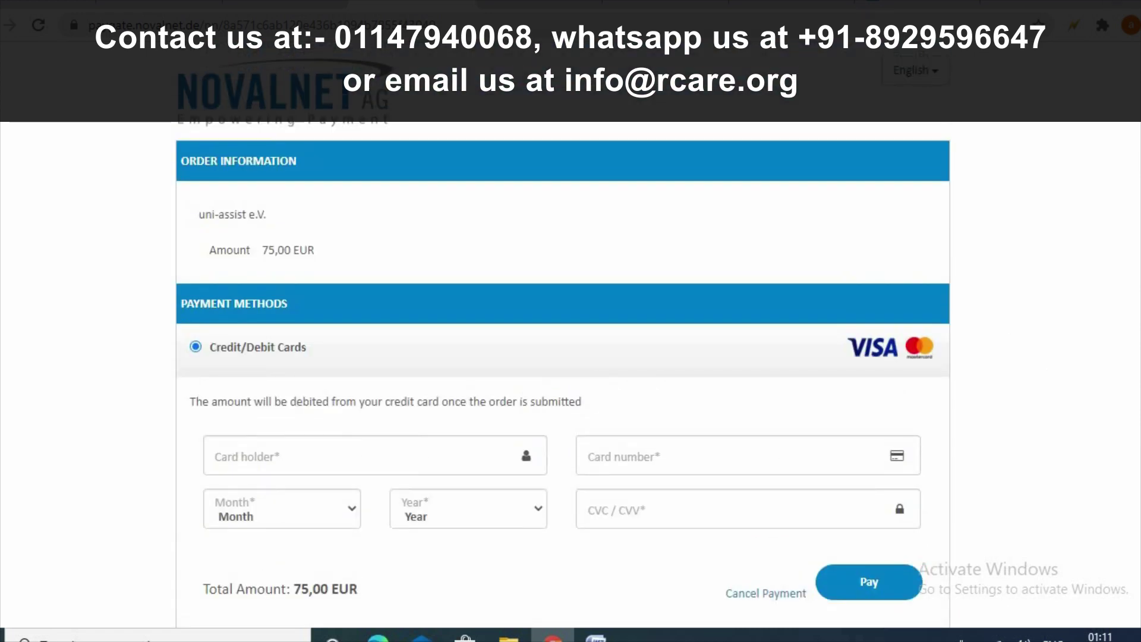
pyautogui.click(11, 25)
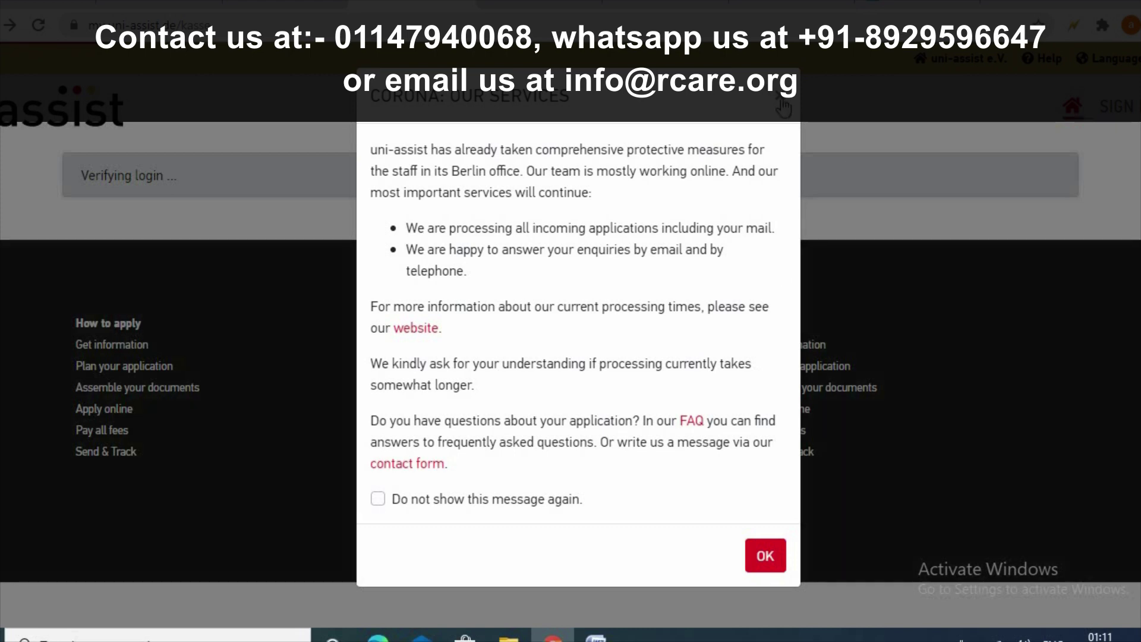
# - Close the 'Corona: Our Services' notice and return to the uni-assist start page
pyautogui.click(783, 106)
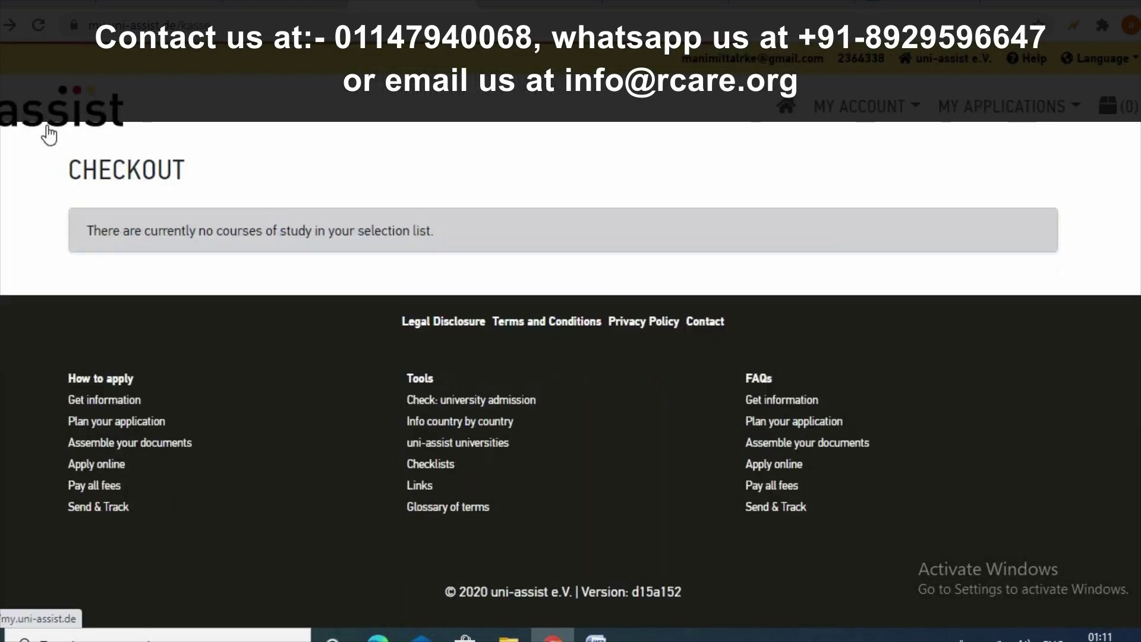
pyautogui.click(49, 136)
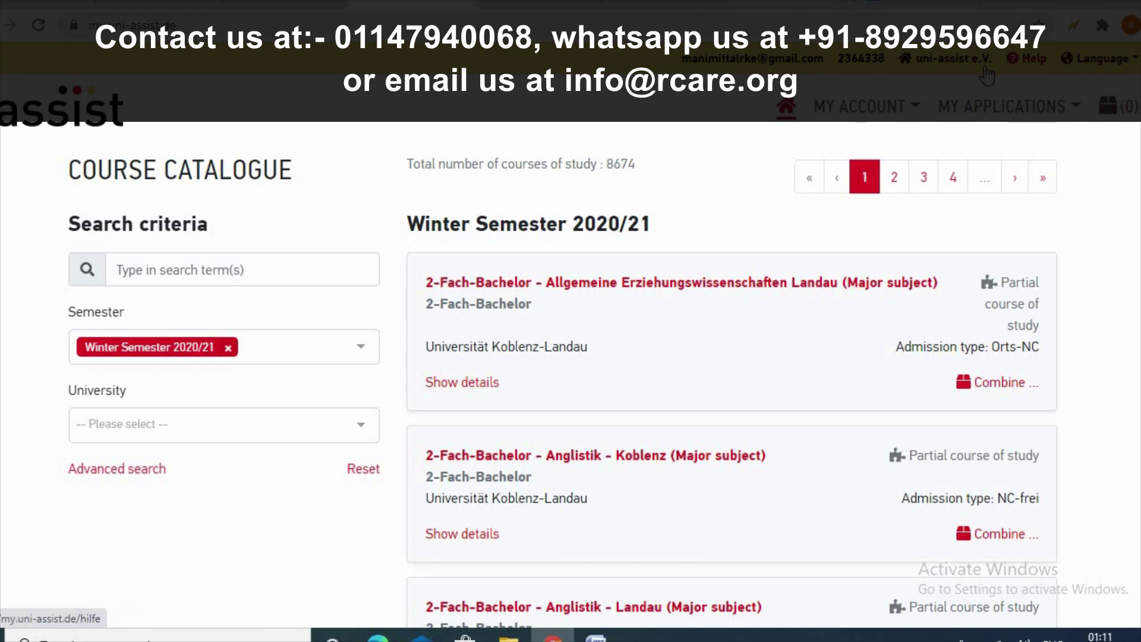
# - Go to the uni-assist e.V. website, translate it to English, and dismiss the Corona services notice
pyautogui.click(936, 64)
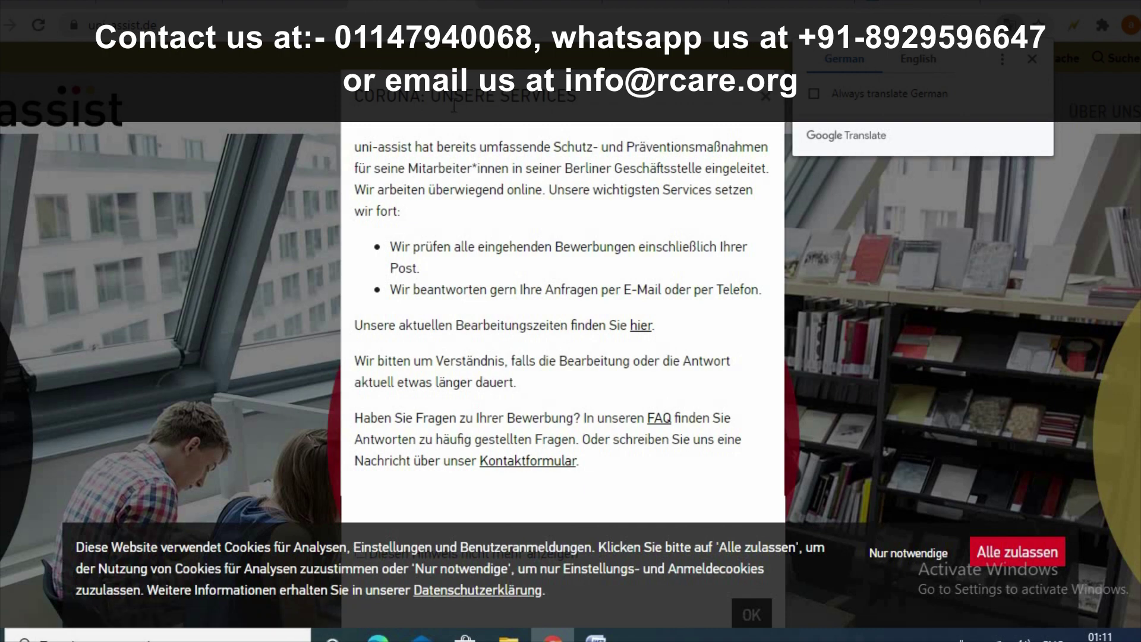
pyautogui.click(915, 66)
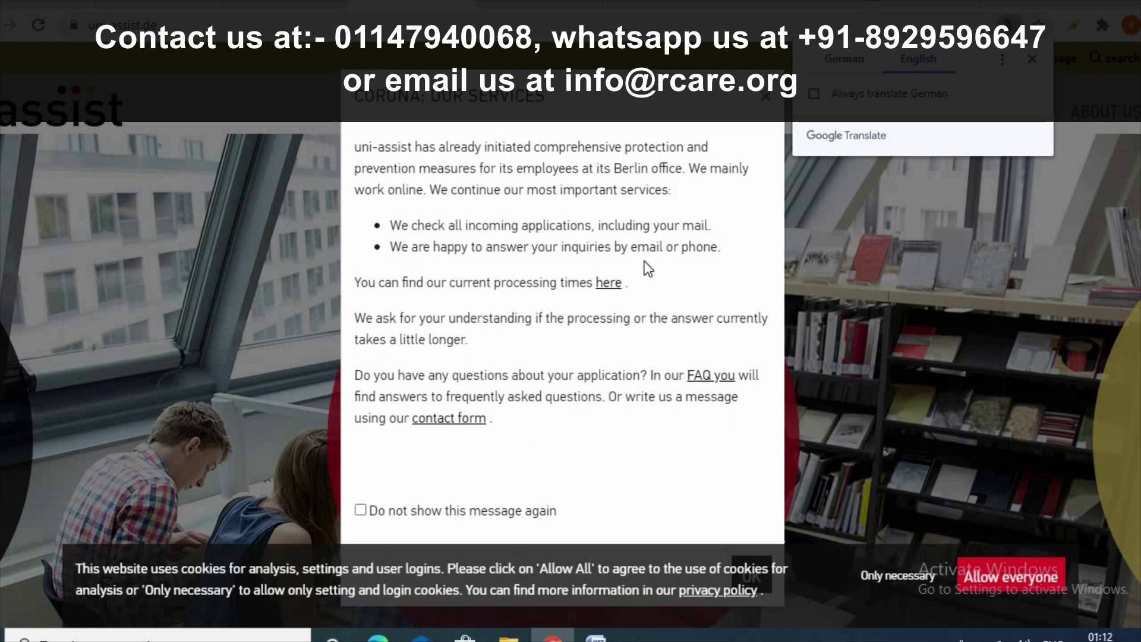
pyautogui.click(766, 97)
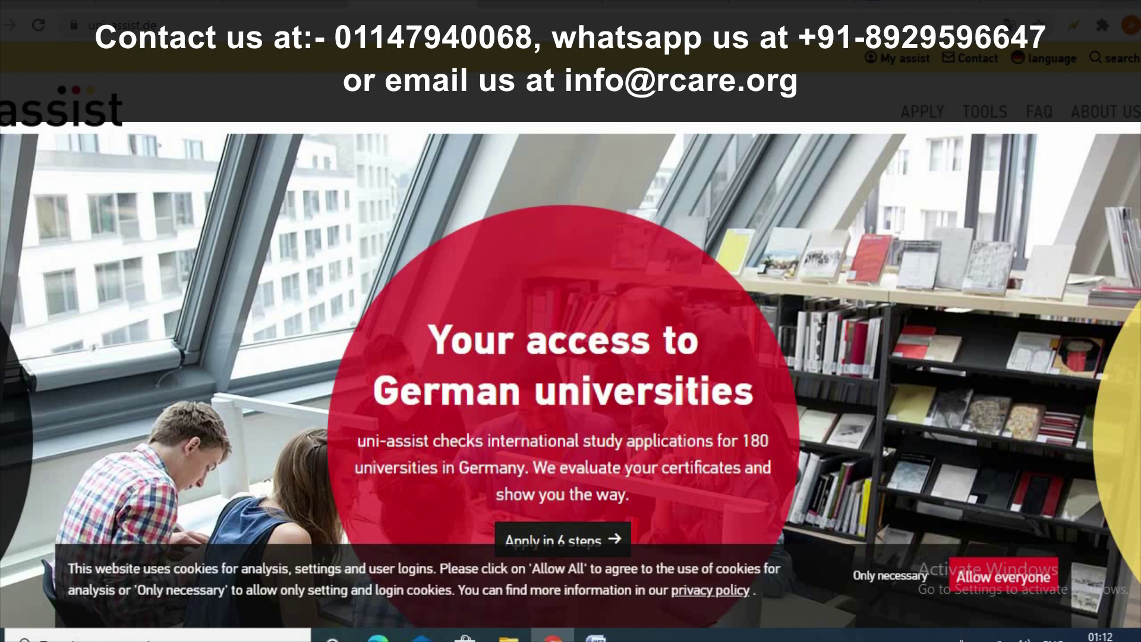